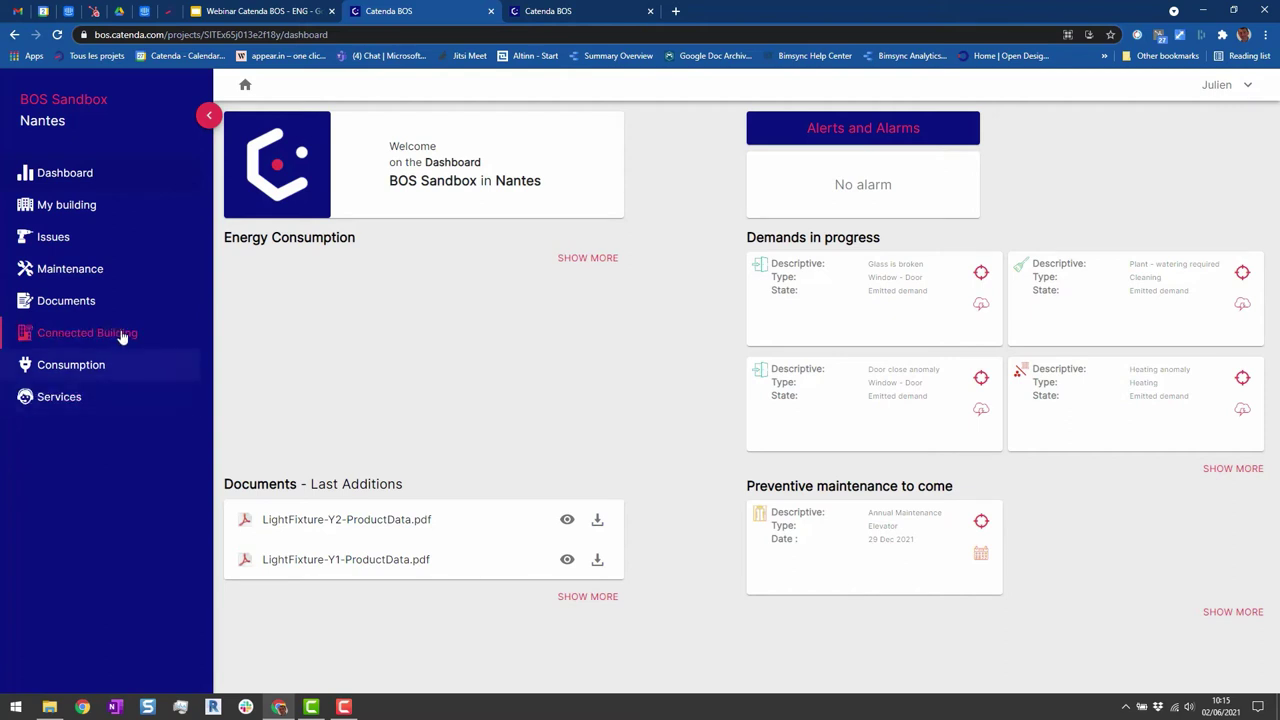
Open the My building explorer with the navigation menu and Identity panel collapsed, and display the Clinical NIBS building in 3D
click(84, 210)
click(207, 117)
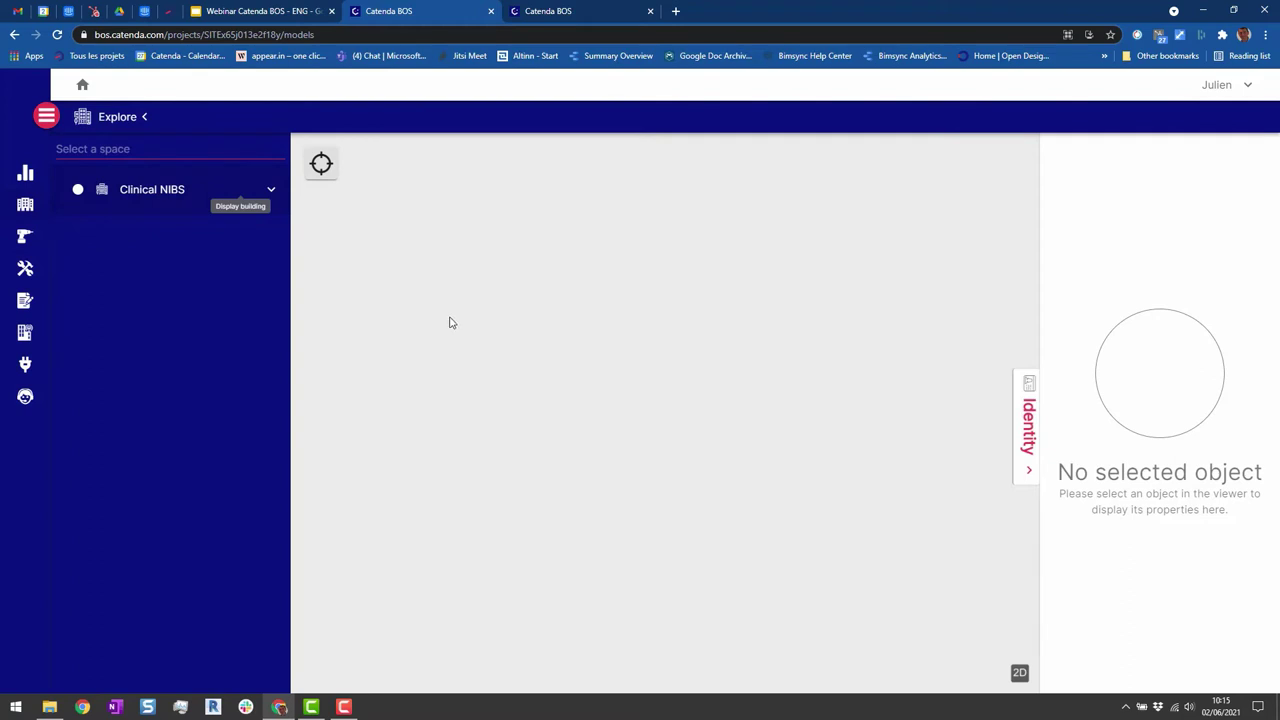
click(1025, 430)
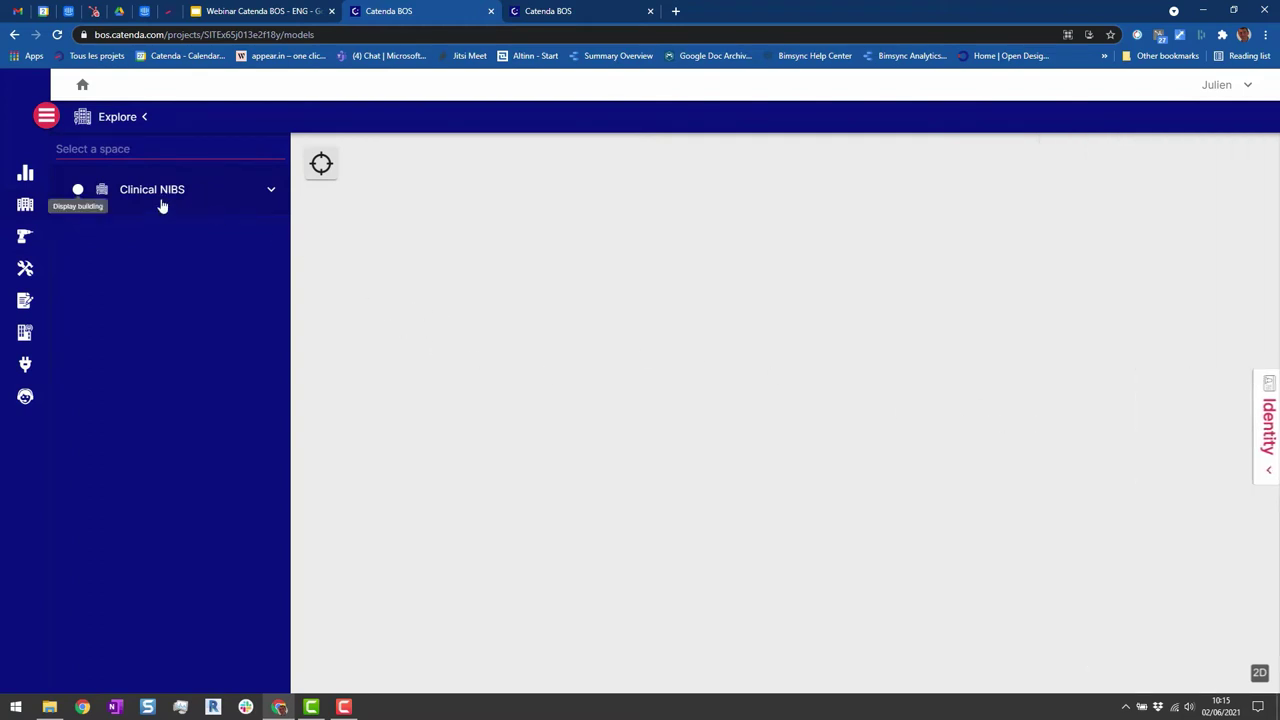
click(78, 189)
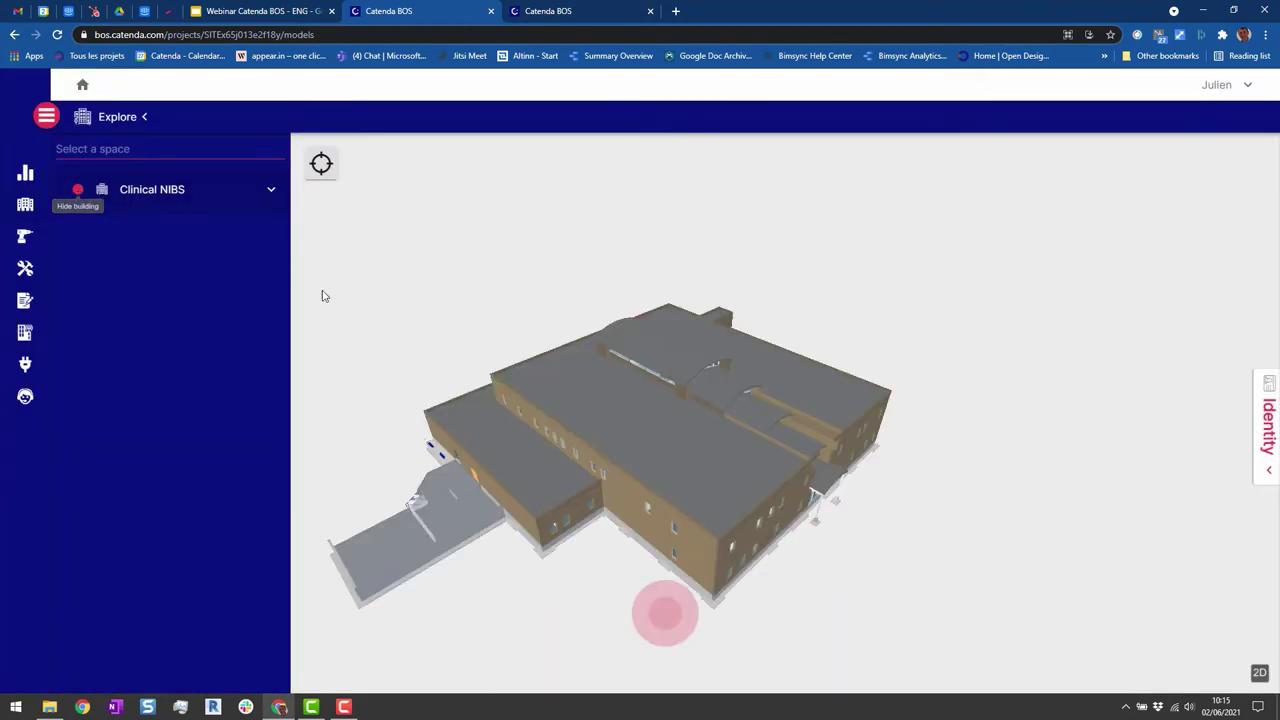
drag(423, 374, 566, 300)
drag(763, 371, 443, 331)
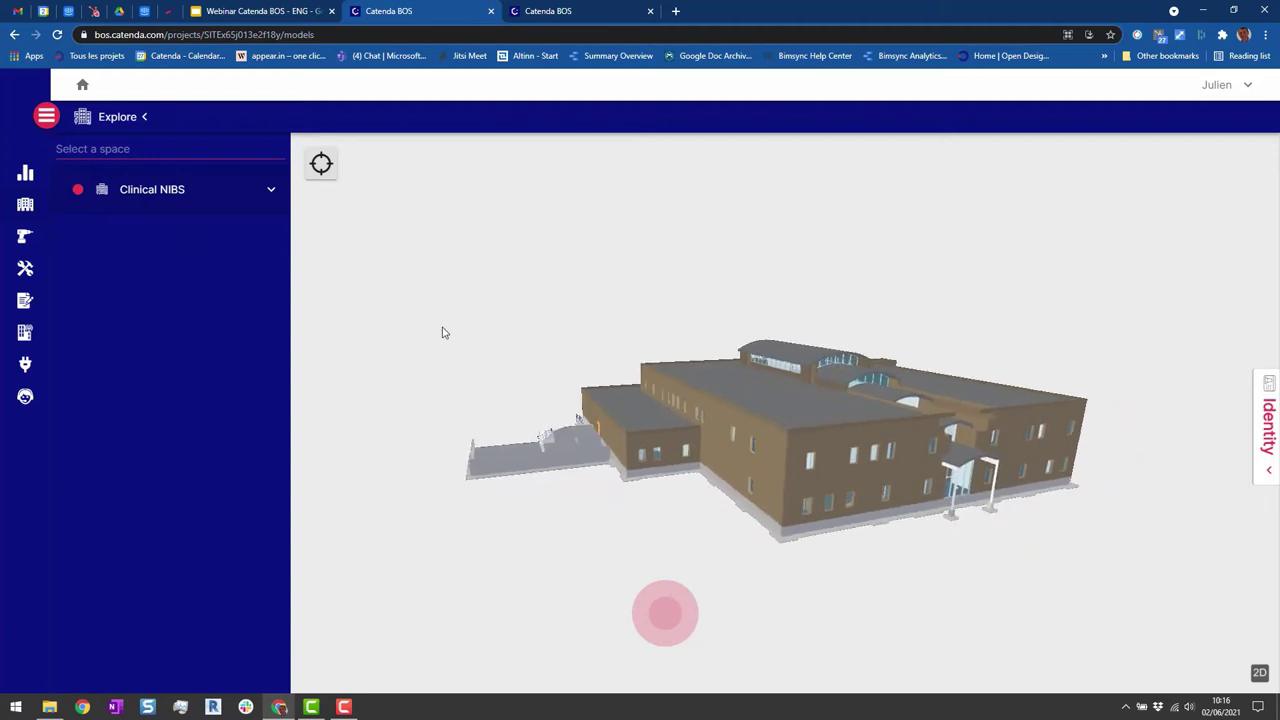
Expand the Clinical NIBS levels and the Ground Floor categories, and hide TO and 1st Level to expose the Ground Floor interior
click(202, 191)
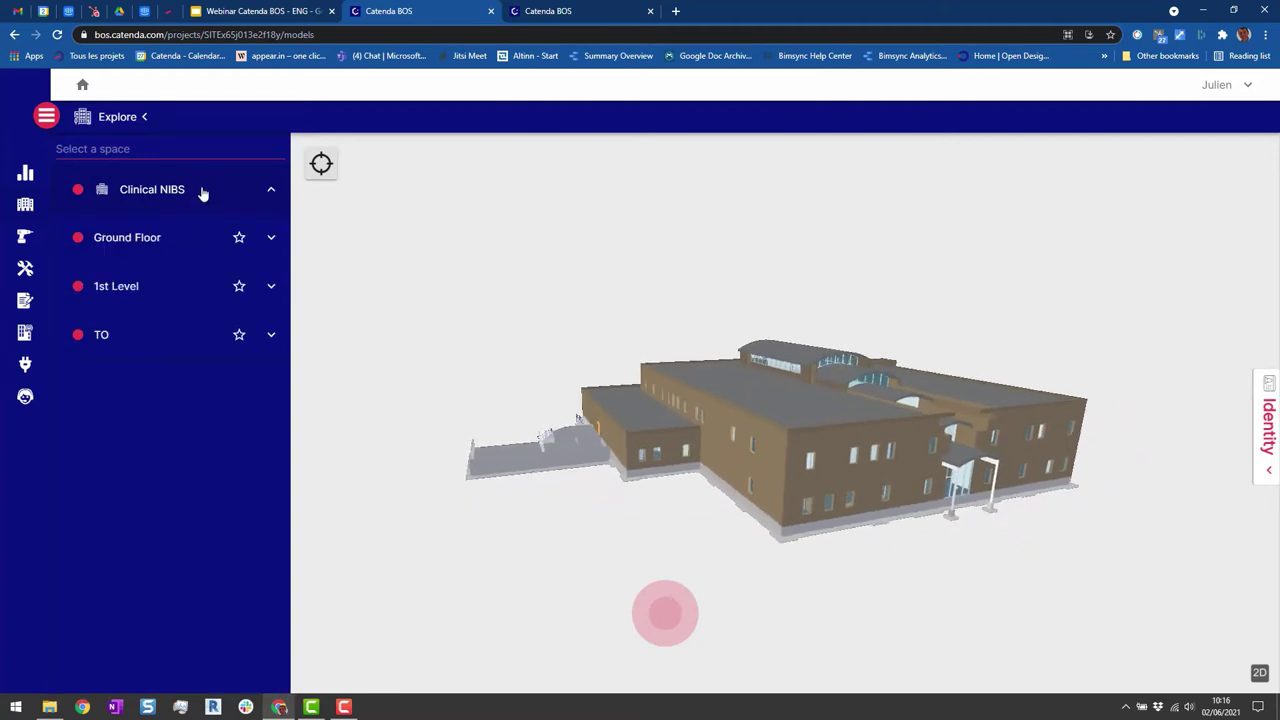
click(178, 255)
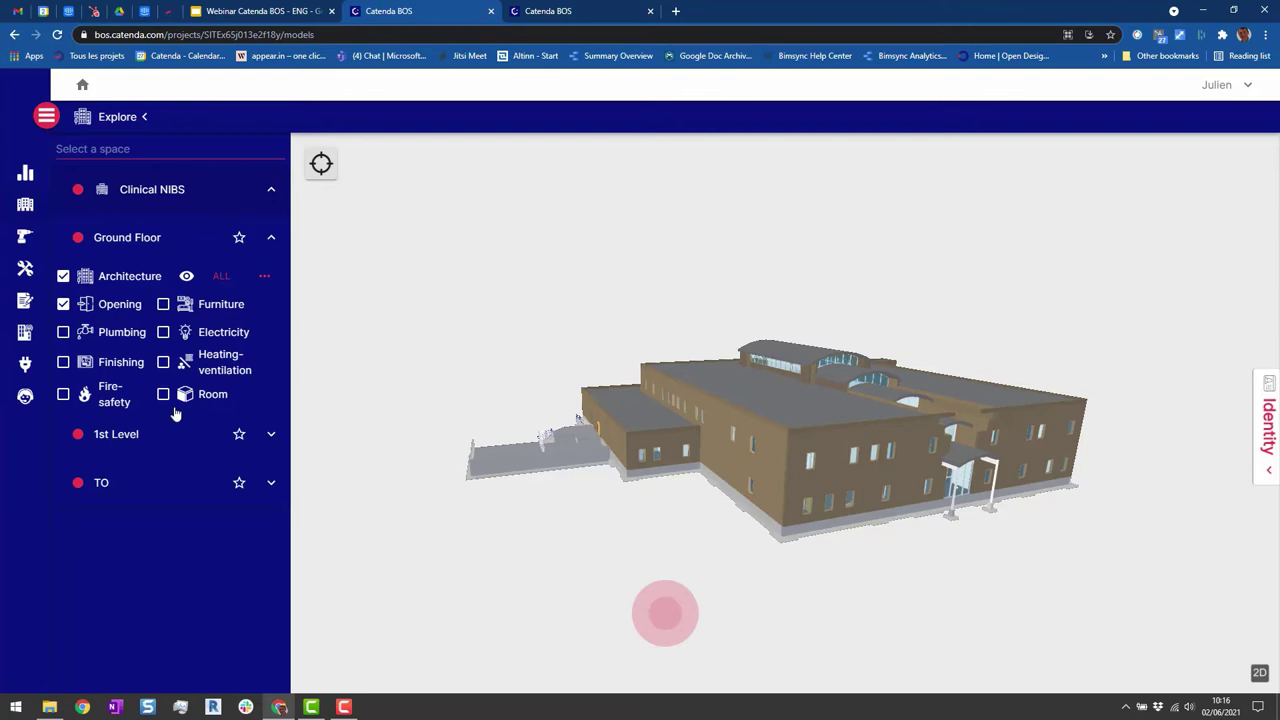
click(78, 483)
click(78, 434)
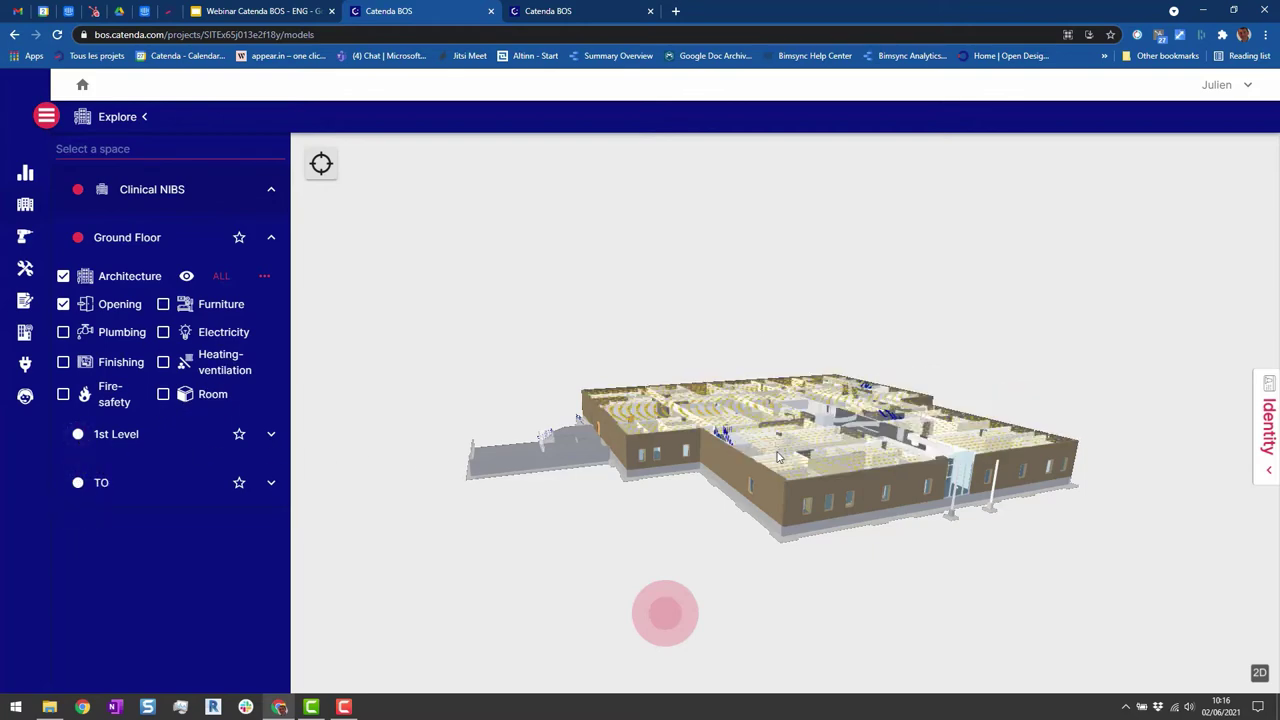
scroll(768, 446, up, 5)
drag(768, 446, 805, 444)
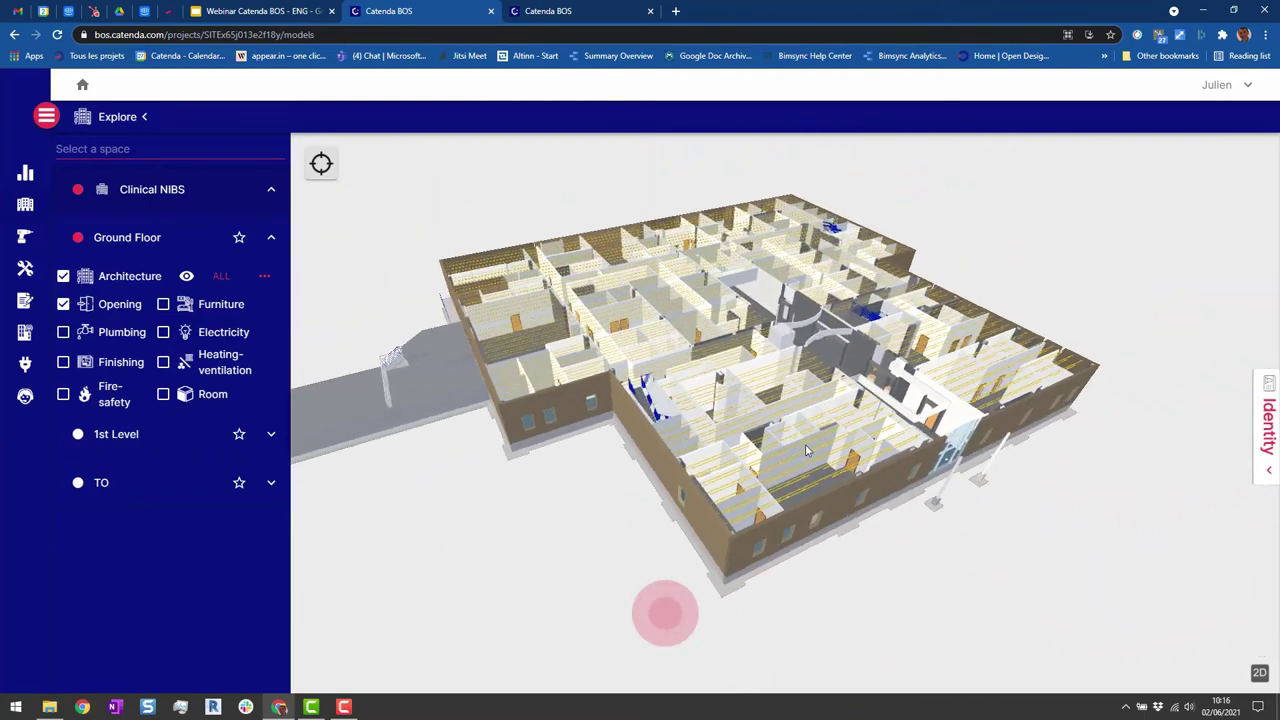
Display all object categories on the Ground Floor except Room
click(221, 277)
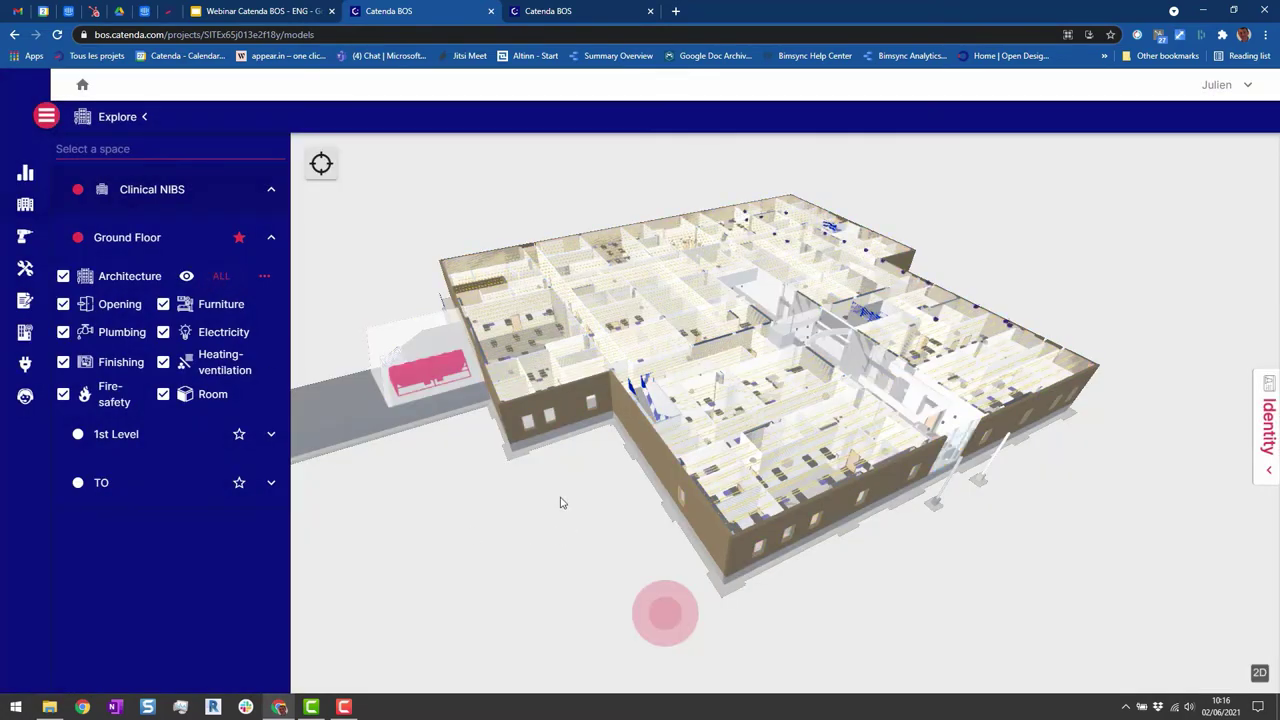
scroll(561, 502, up, 2)
scroll(814, 528, up, 4)
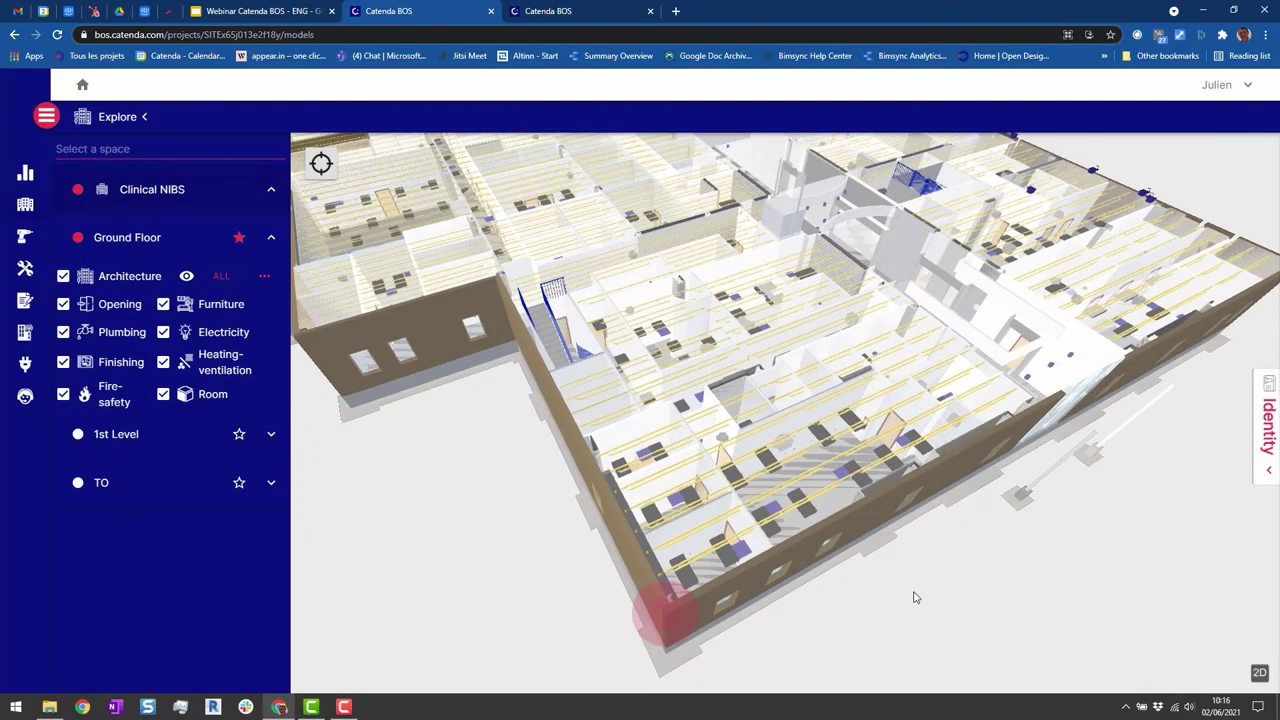
scroll(801, 448, up, 5)
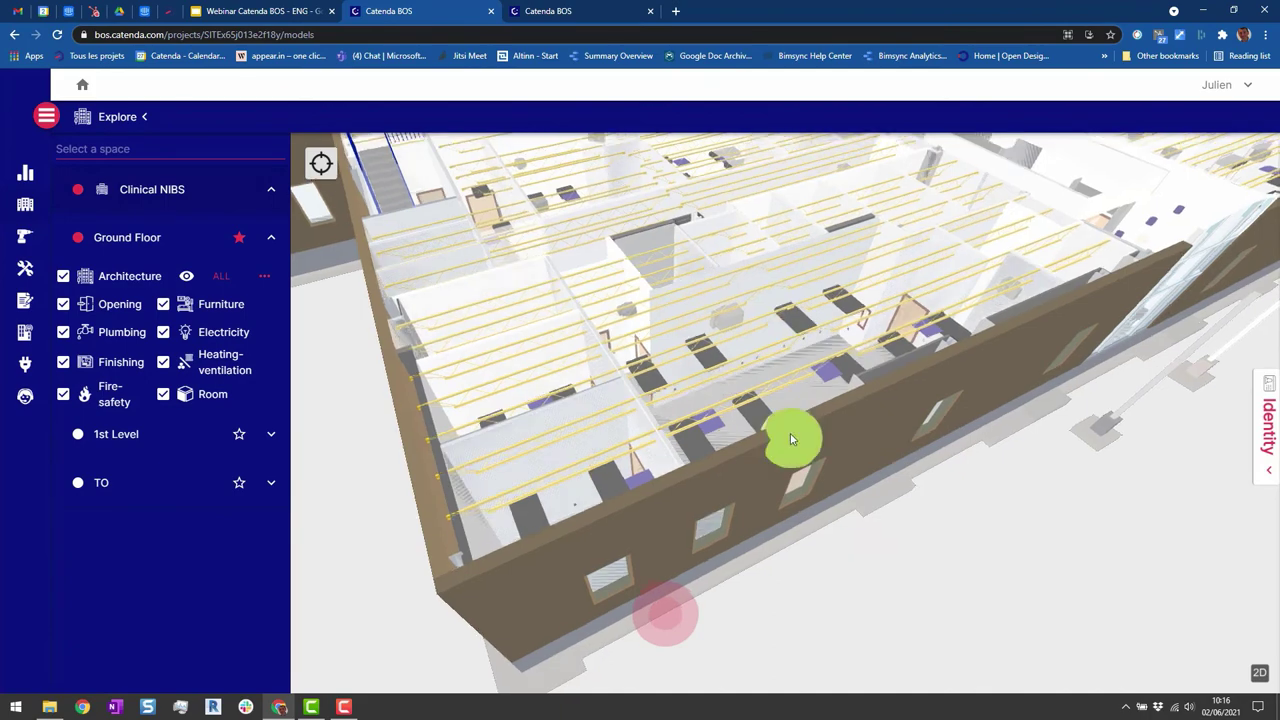
scroll(790, 436, down, 5)
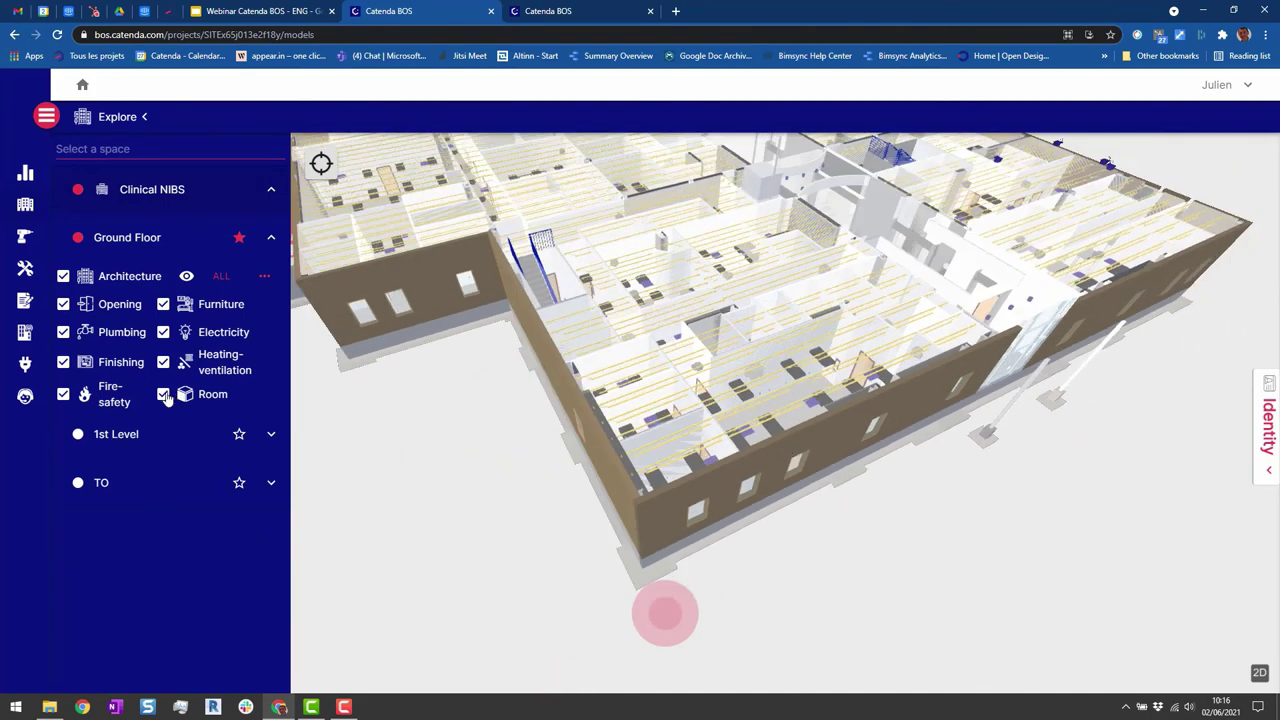
click(163, 395)
drag(325, 427, 590, 440)
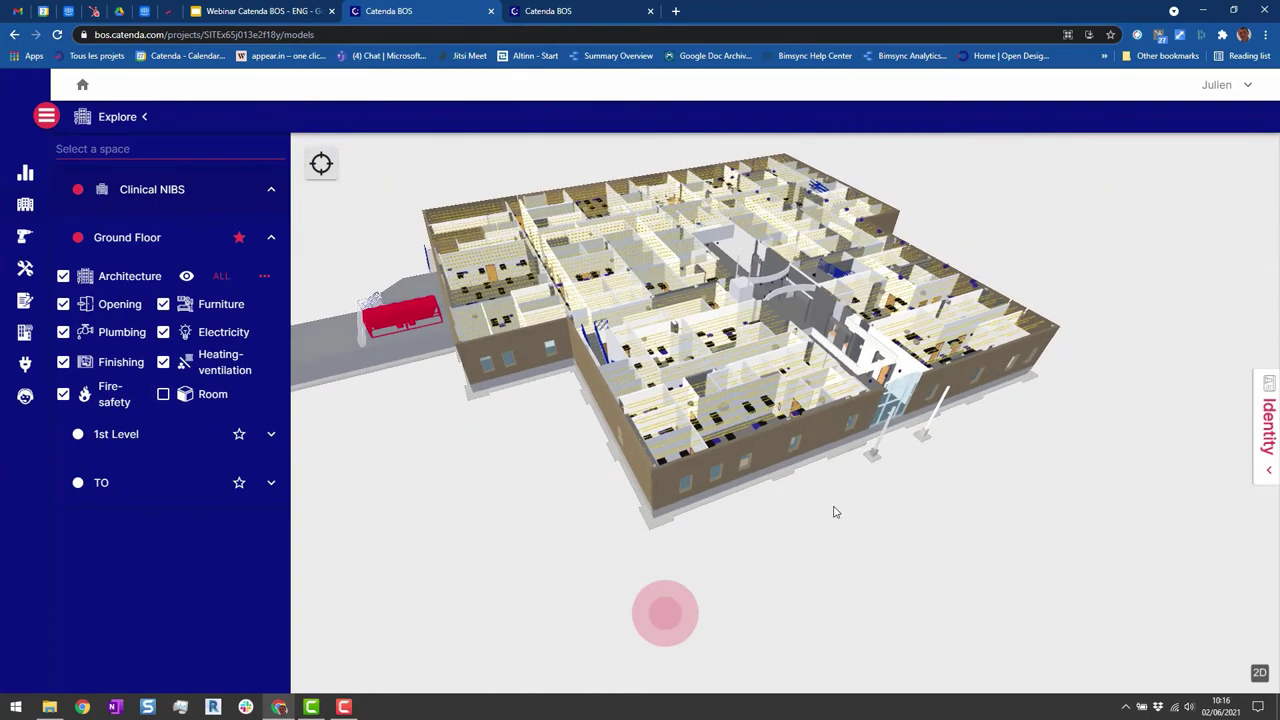
Show the 2D Ground Floor plan and select the 1D16 PROVIDER CUBICLES room on it
click(1259, 673)
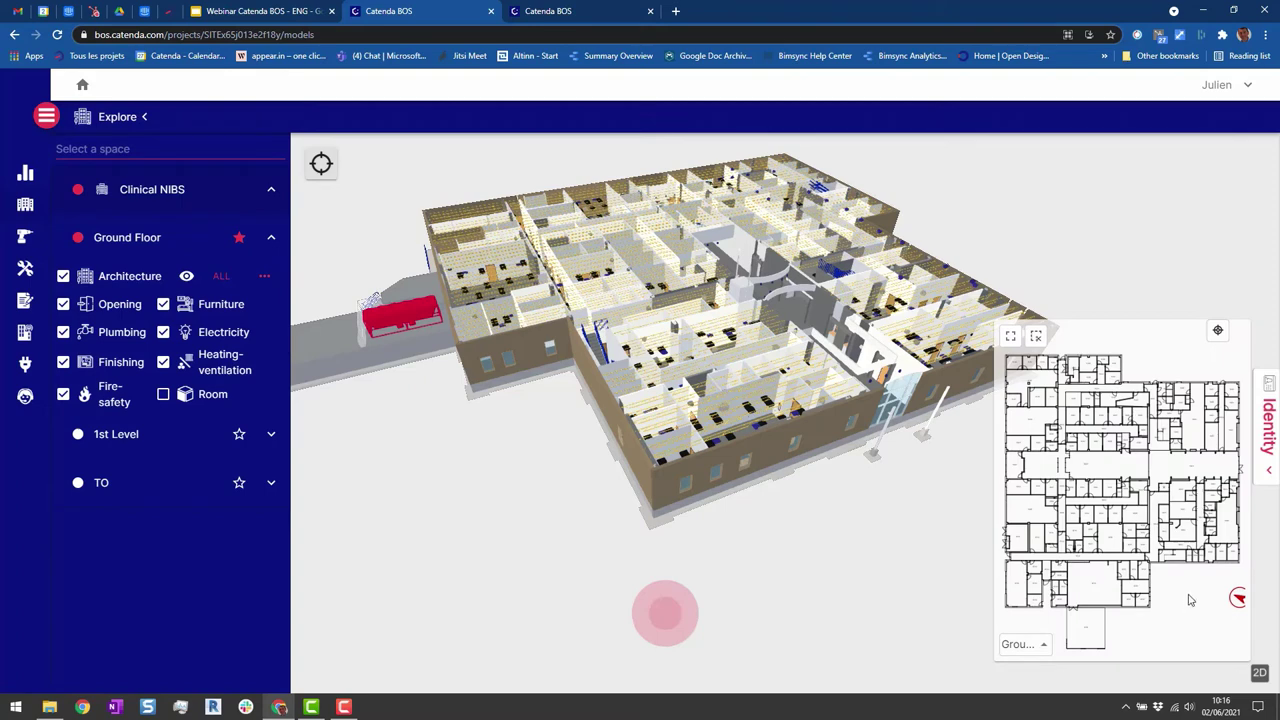
scroll(1089, 470, down, 1)
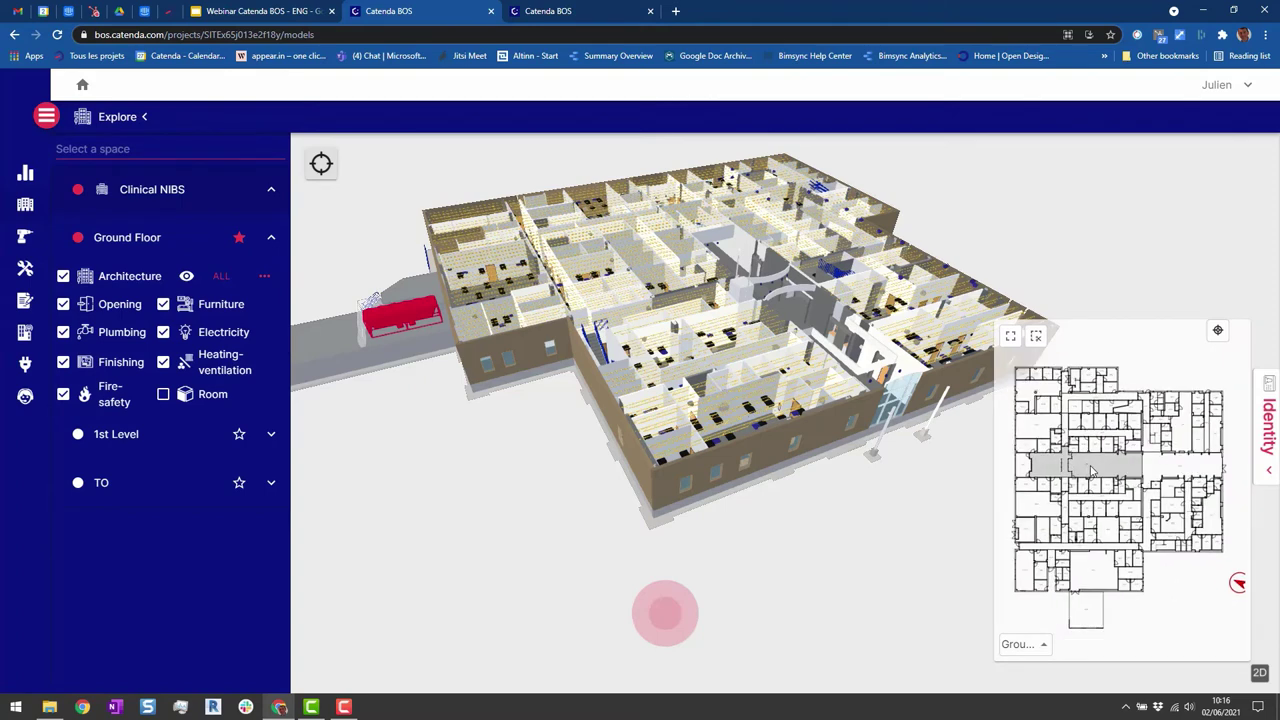
scroll(1089, 471, up, 3)
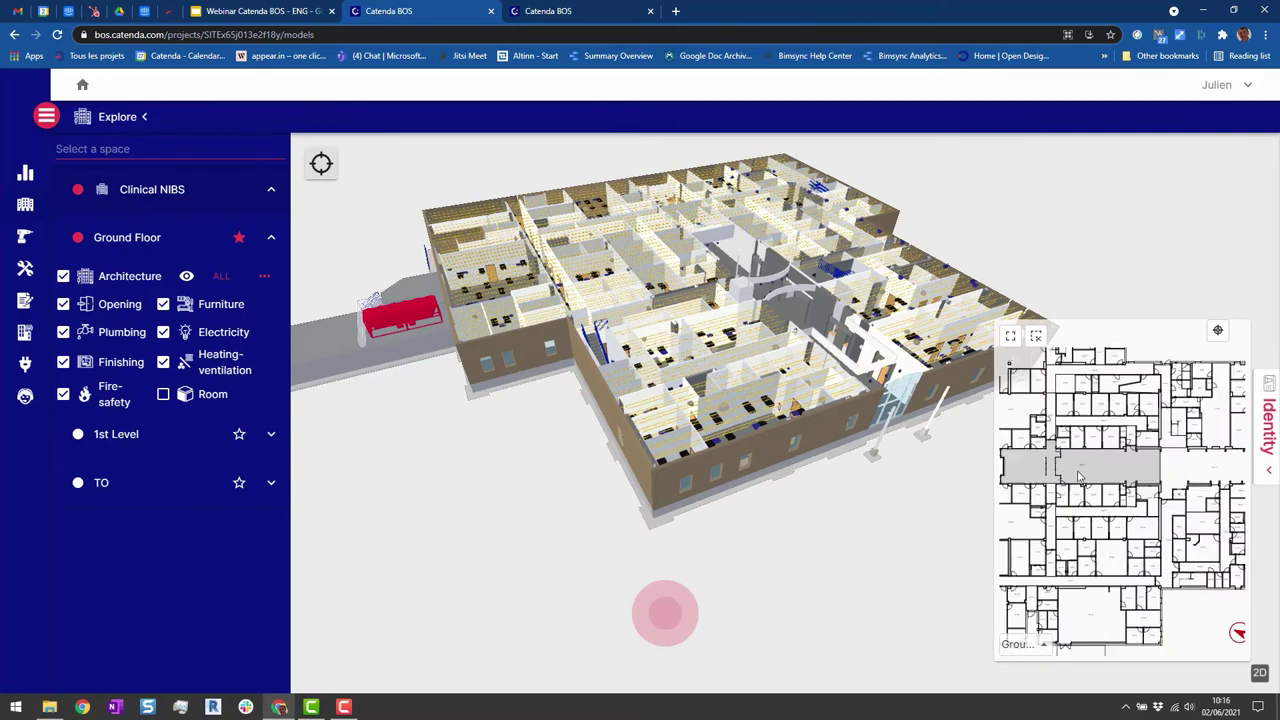
scroll(1080, 476, down, 1)
click(1029, 433)
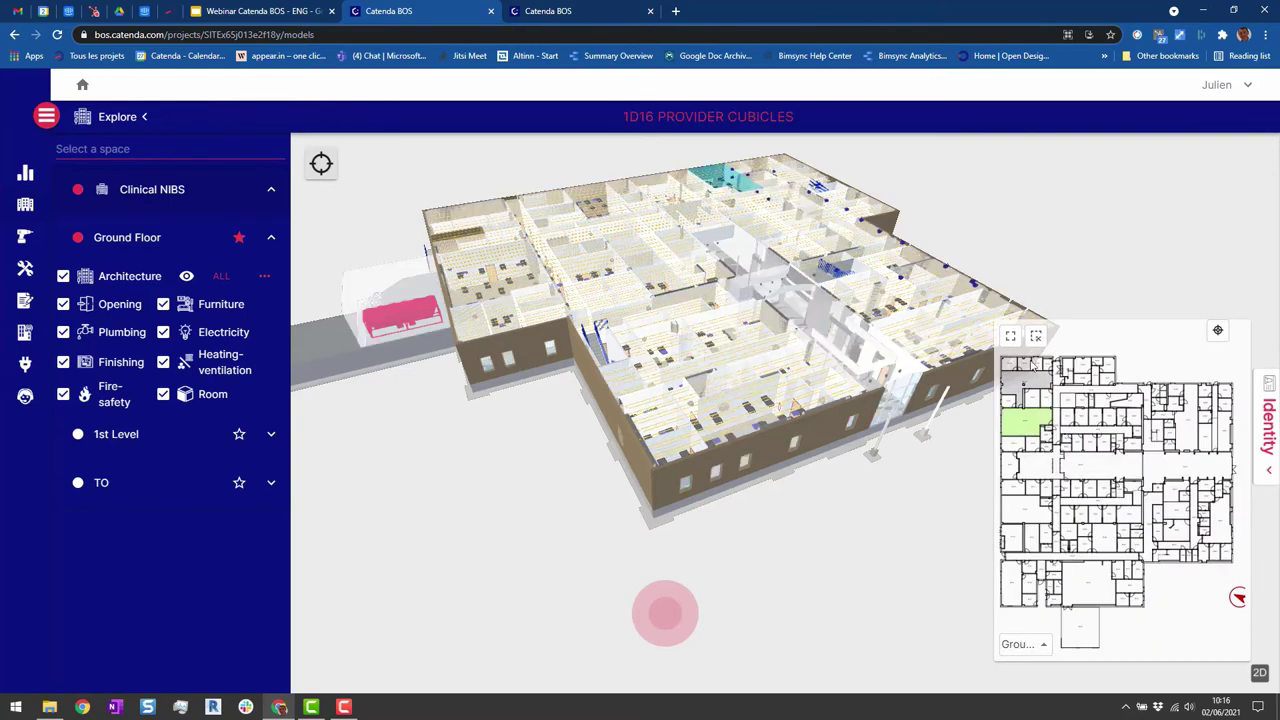
Isolate the selected room to examine it in 3D, then restore the full Ground Floor and reopen the space explorer
click(1036, 335)
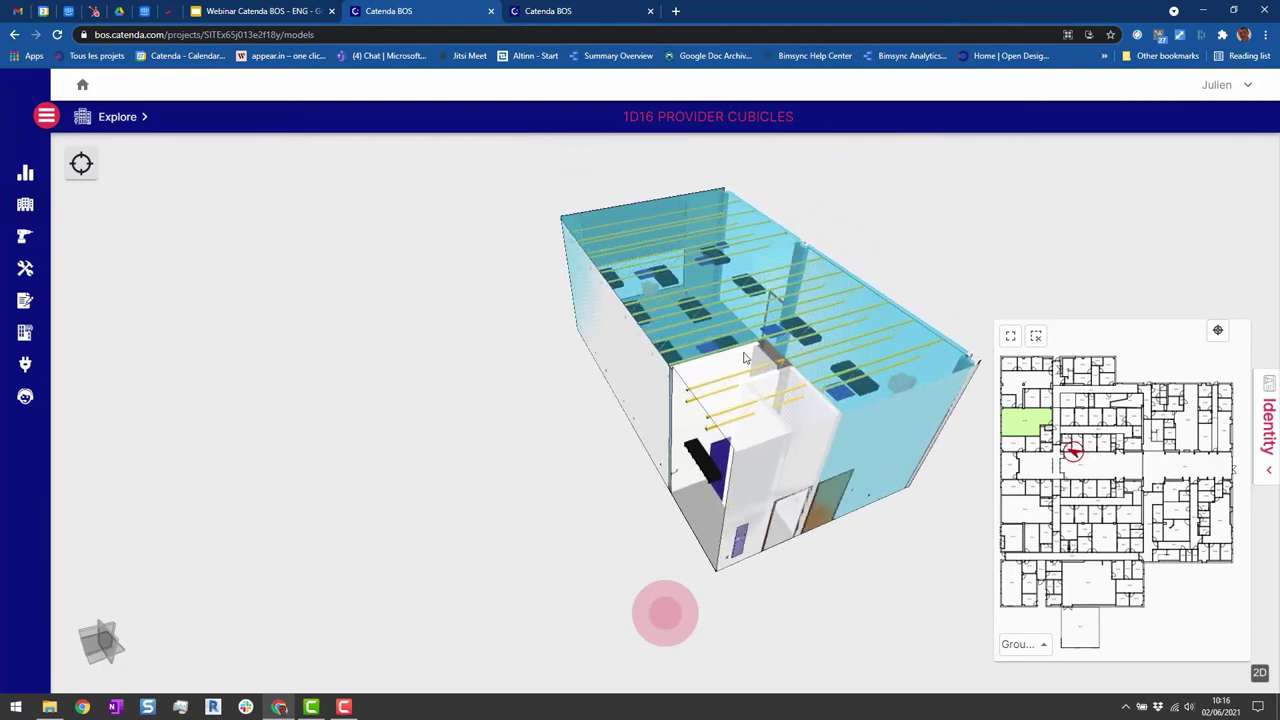
drag(744, 358, 797, 335)
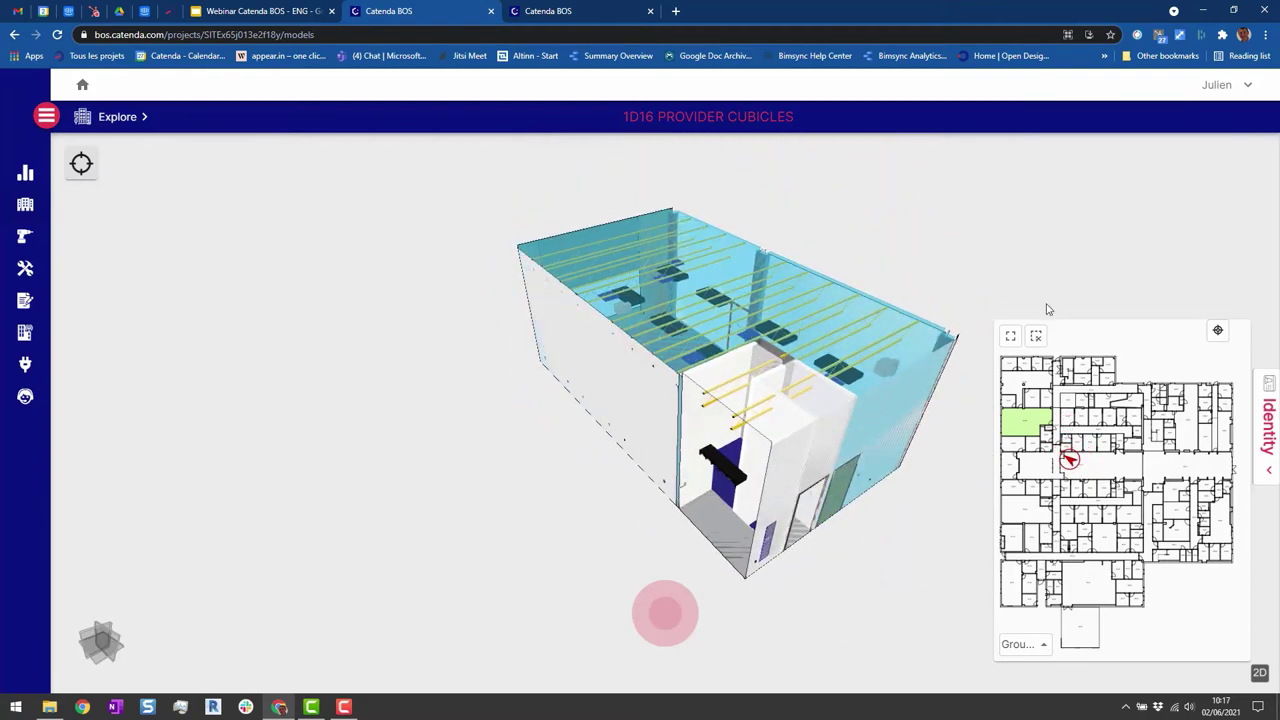
click(1036, 336)
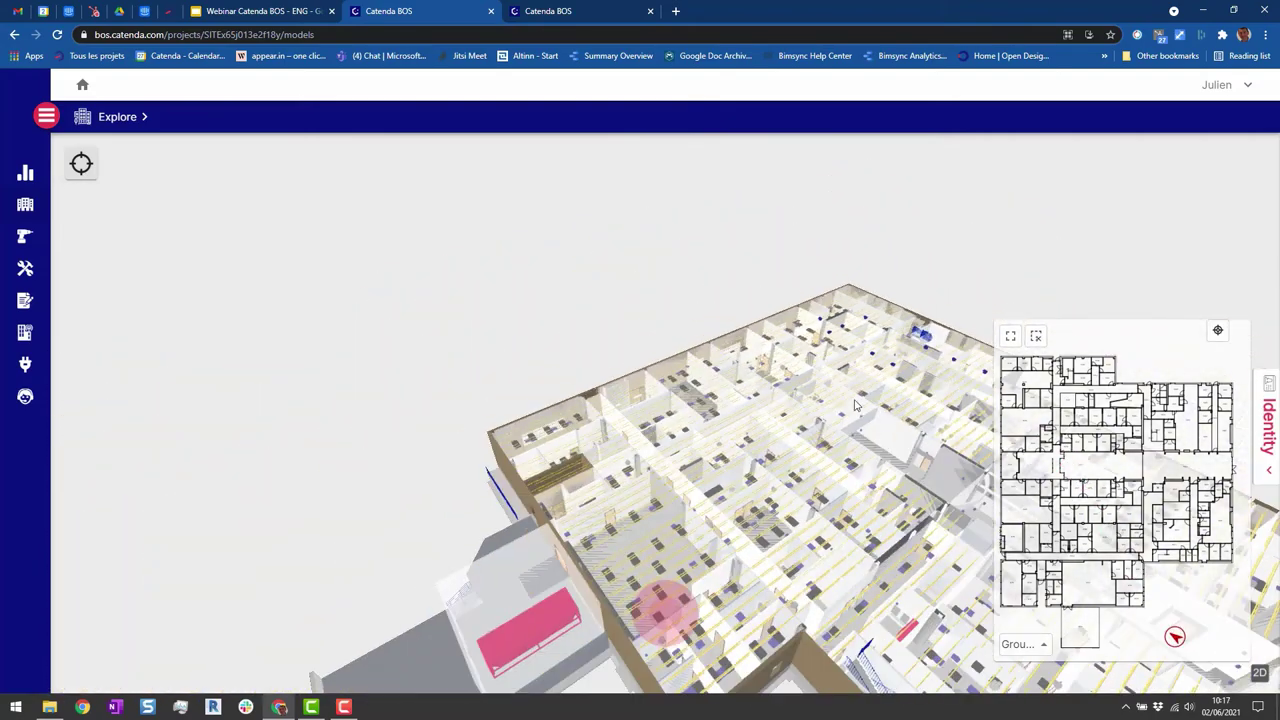
click(116, 118)
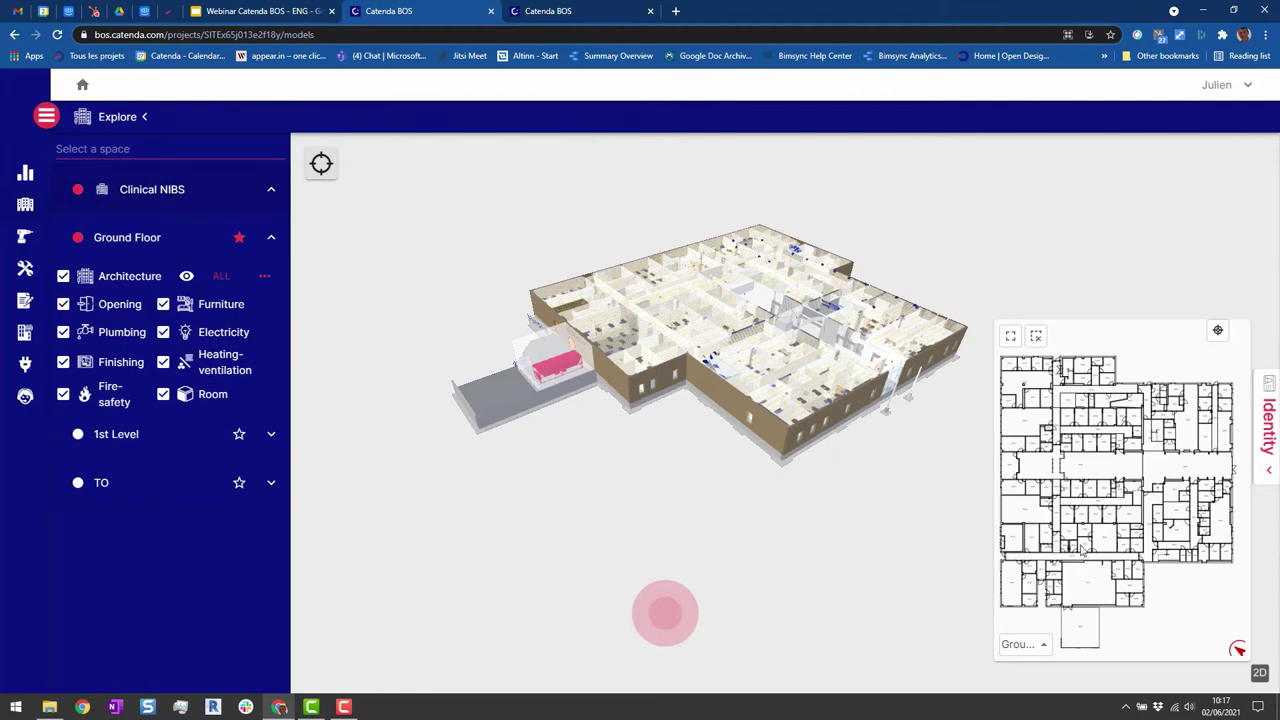
Enter the 1D16 PROVIDER CUBICLES room from the 2D plan and view its interior with the plan and Room category hidden
click(1012, 432)
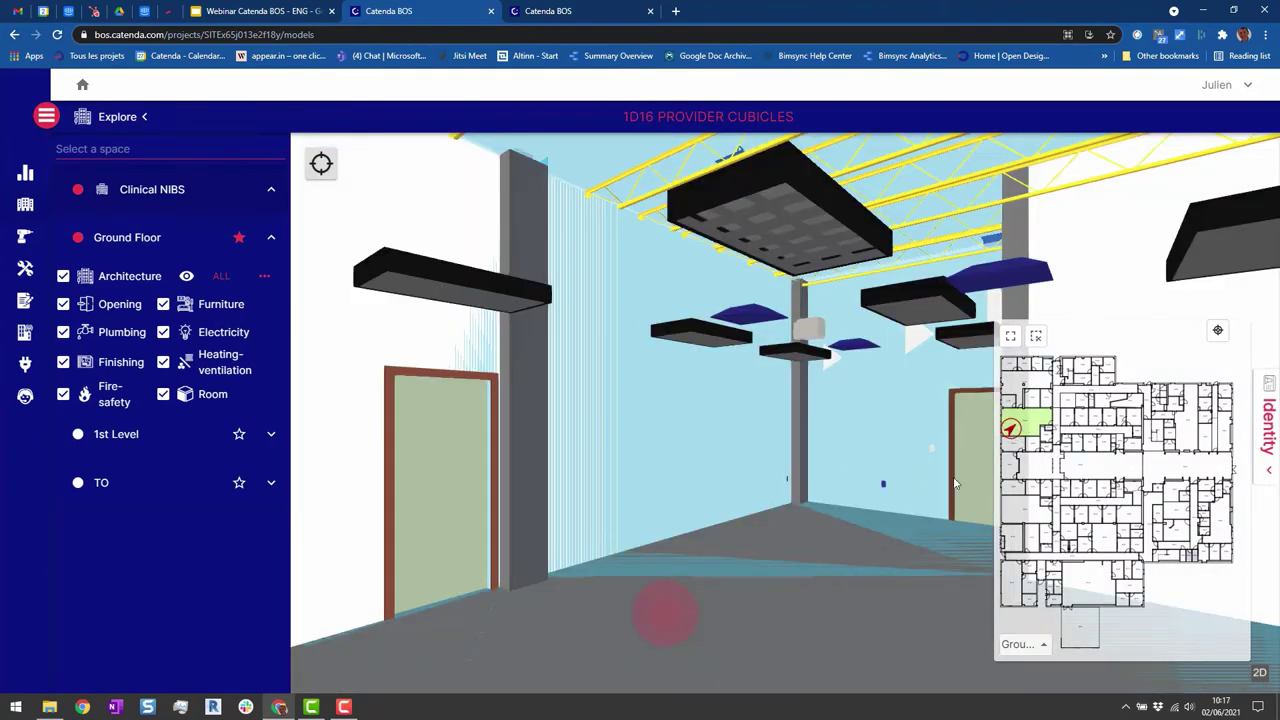
click(1260, 673)
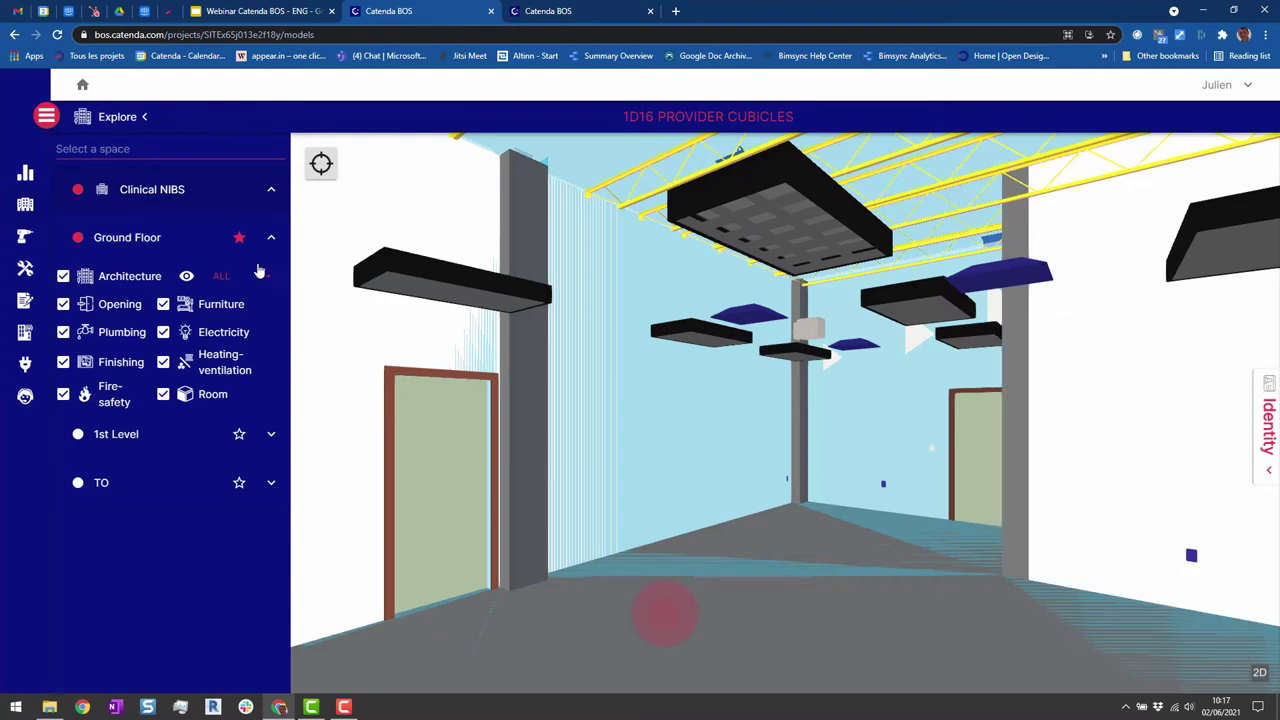
click(163, 394)
drag(661, 622, 670, 604)
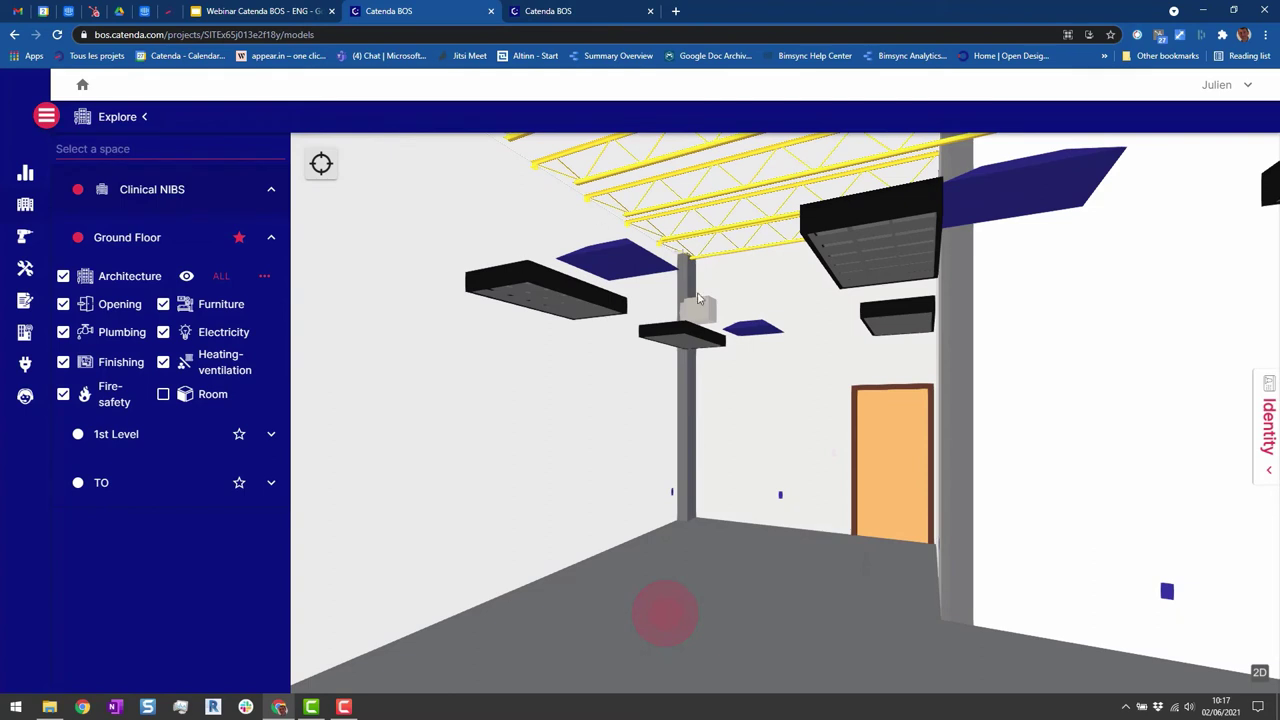
Switch the Ground Floor ceilings on and off again, and display the technical networks above the room
click(263, 281)
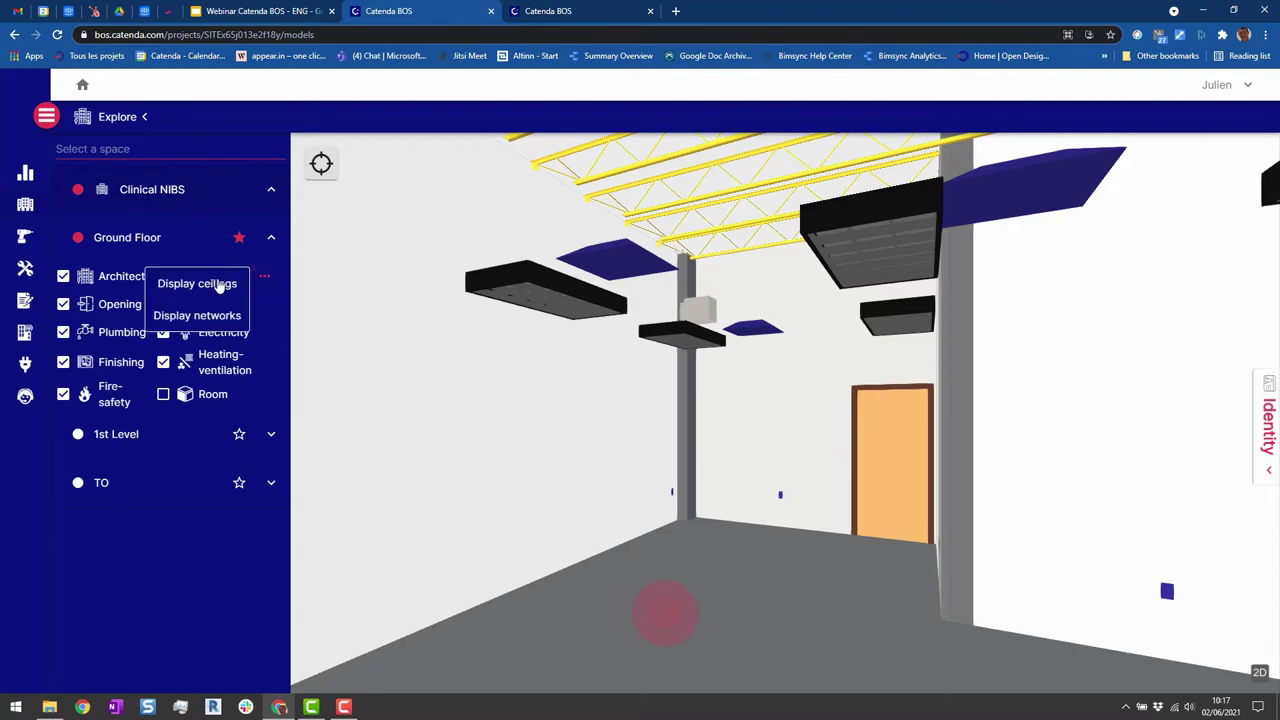
click(202, 287)
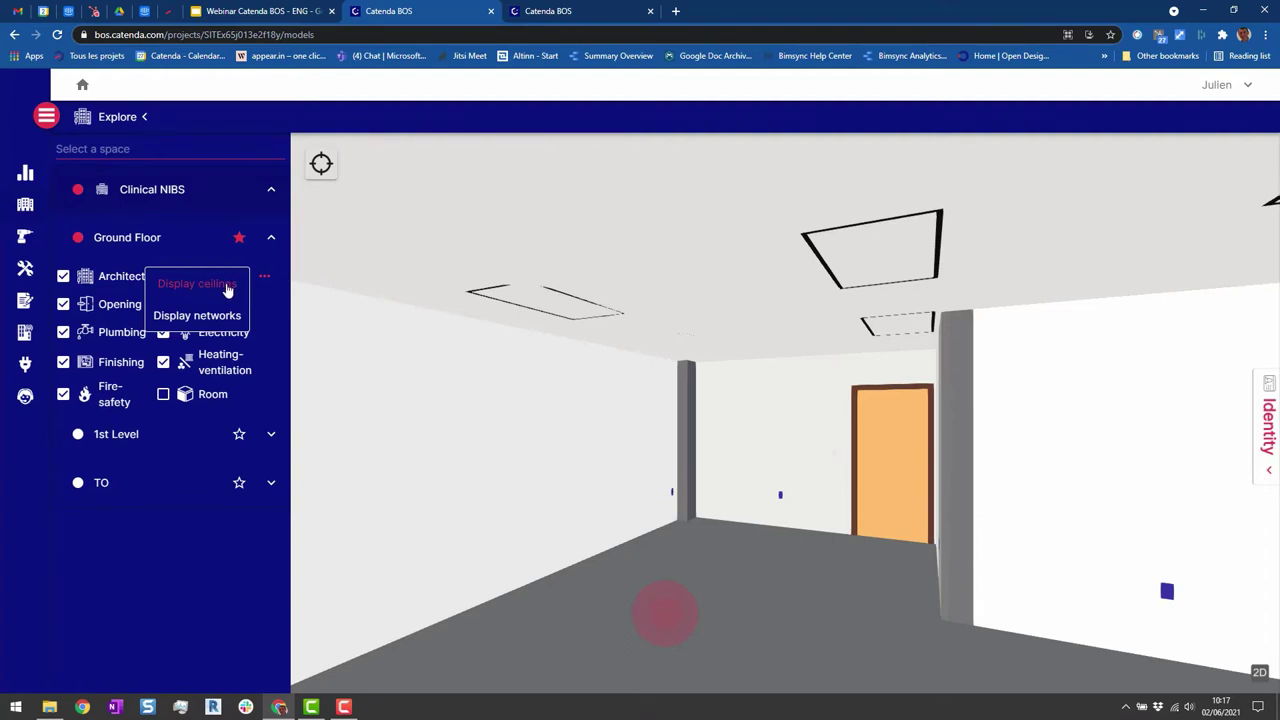
click(226, 287)
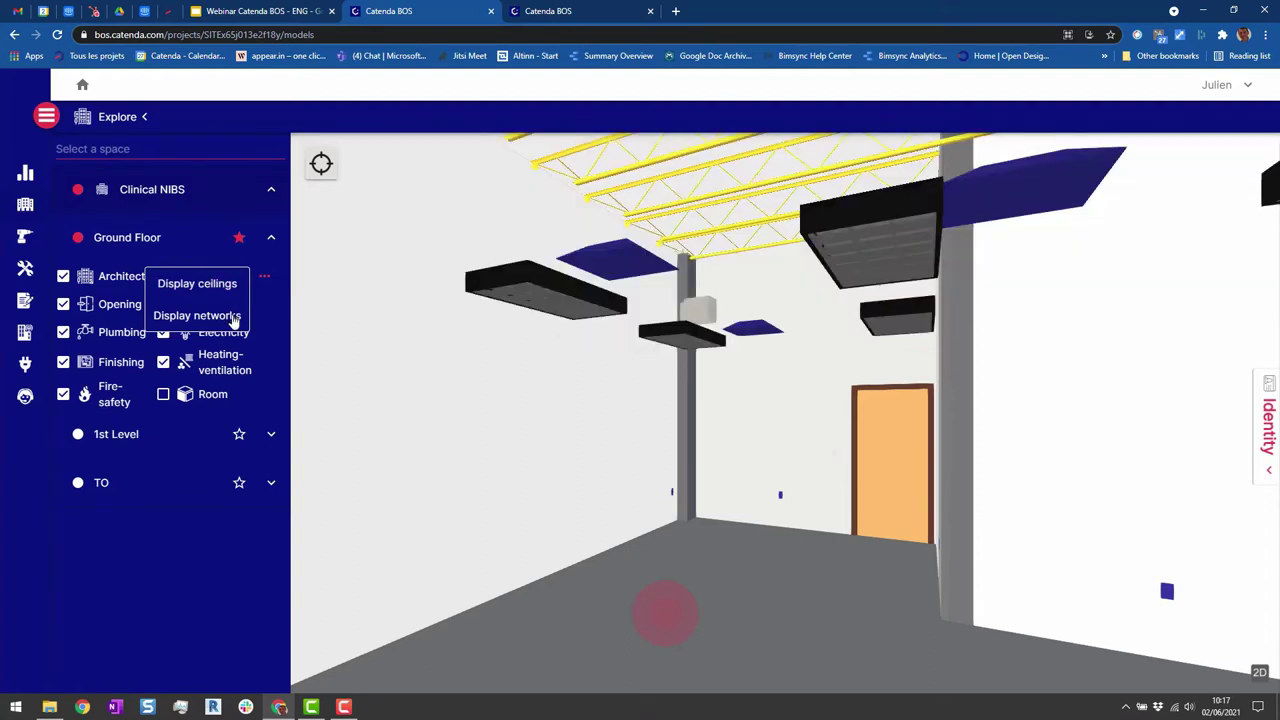
click(233, 319)
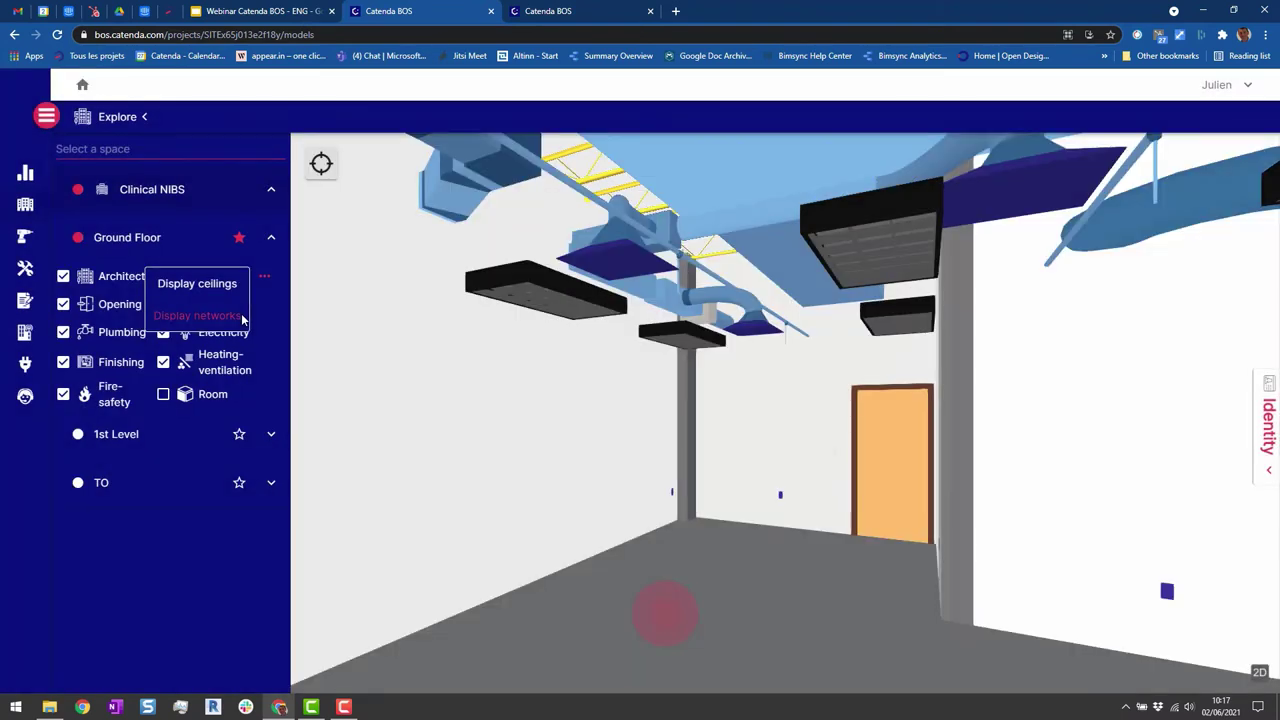
drag(548, 311, 601, 300)
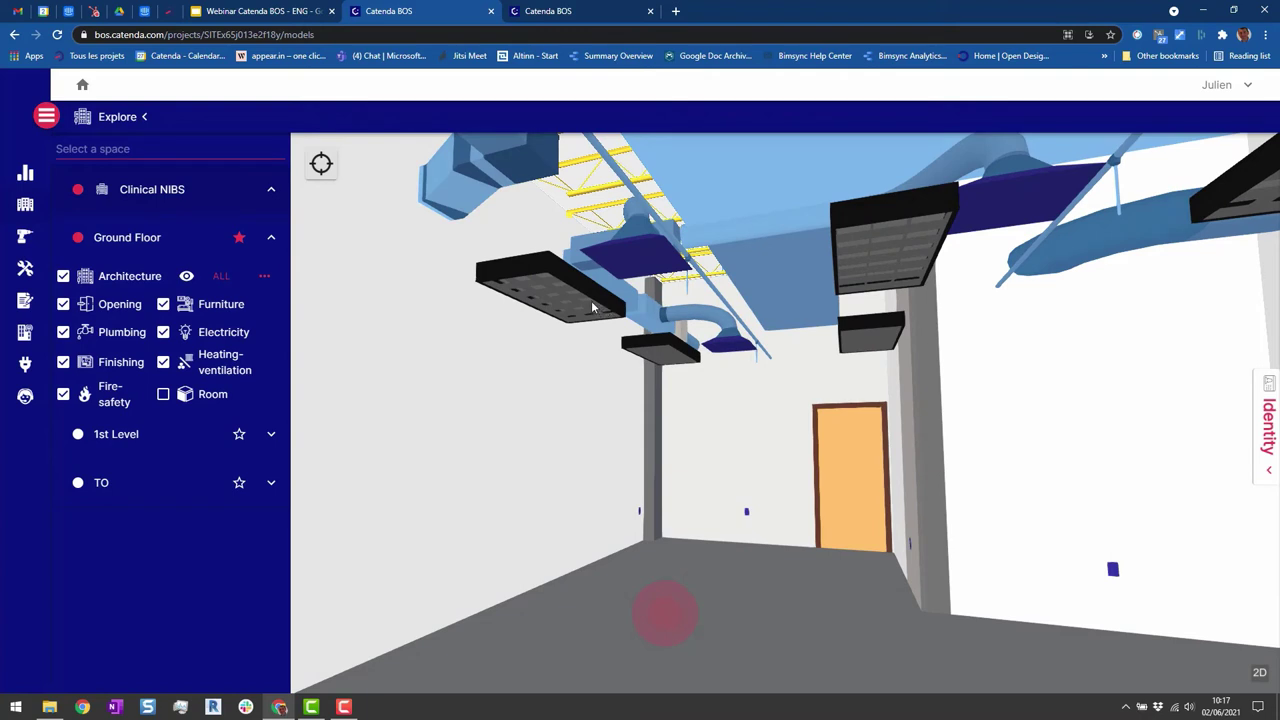
Select the 0600x1200mm troffer light beside the wall and review its Identity properties, collapsing the More information section
click(560, 283)
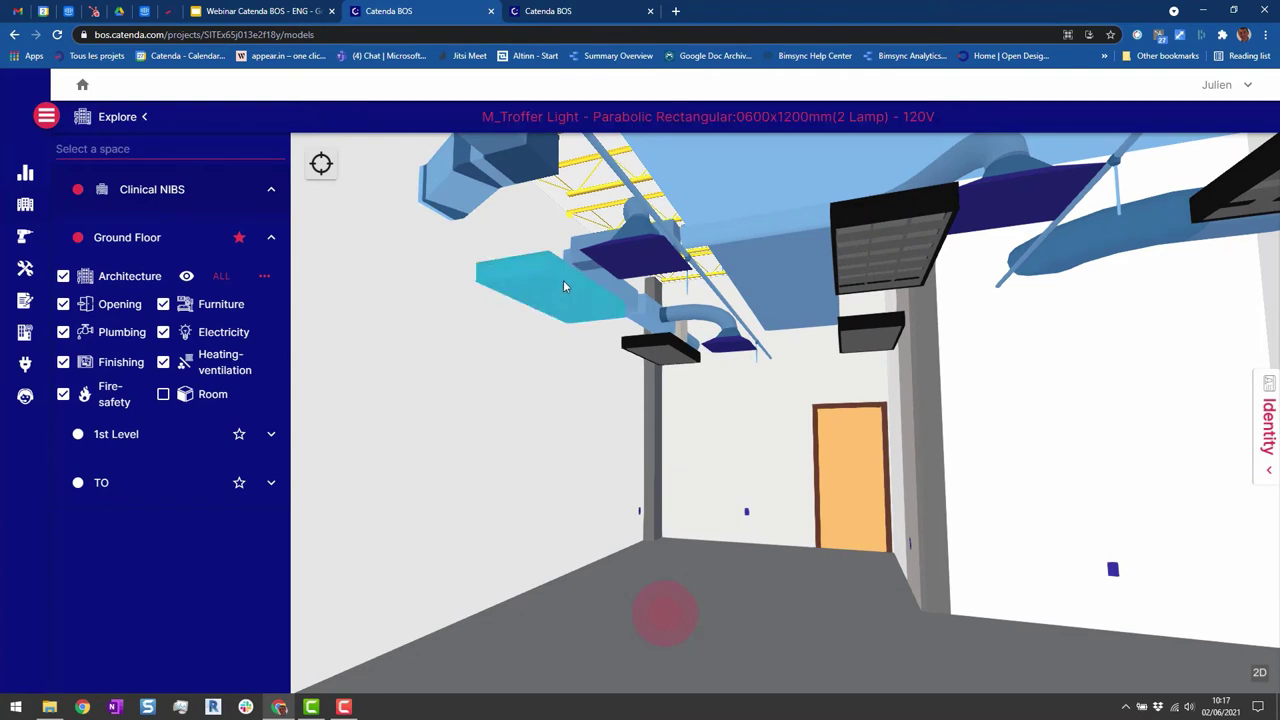
mouse_move(566, 275)
mouse_down()
mouse_move(556, 263)
mouse_move(557, 298)
mouse_up()
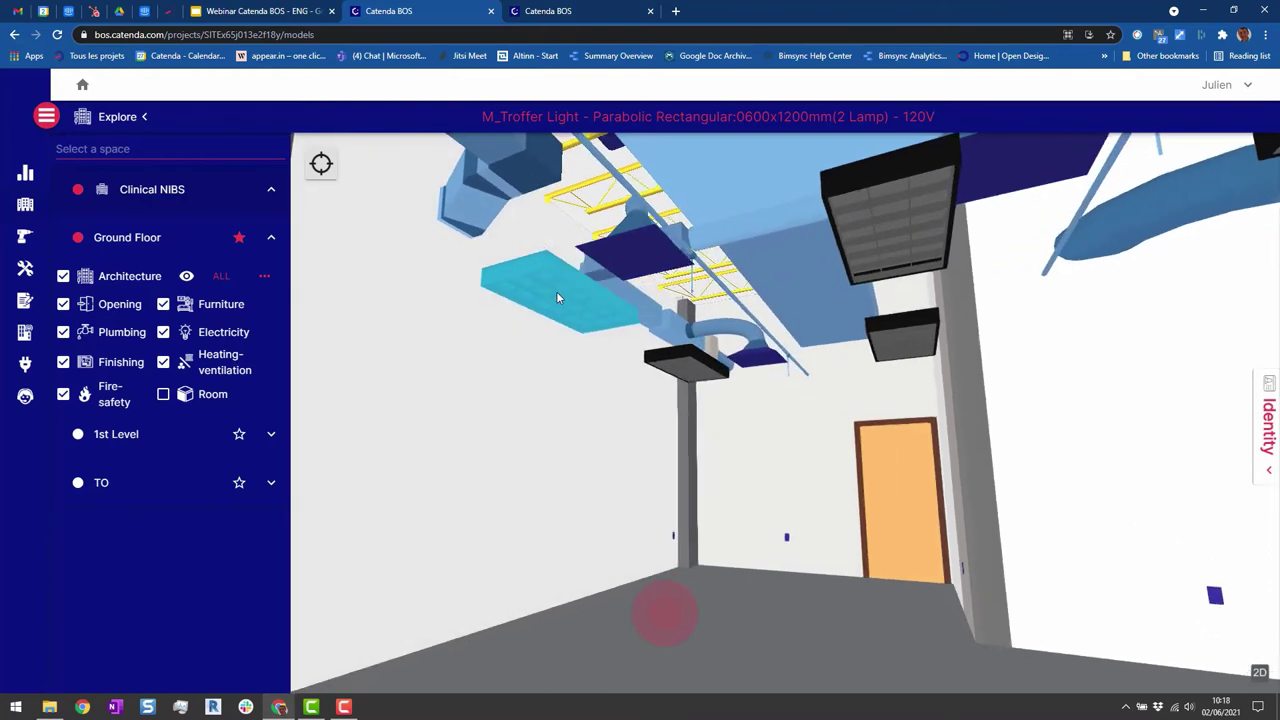
click(1269, 431)
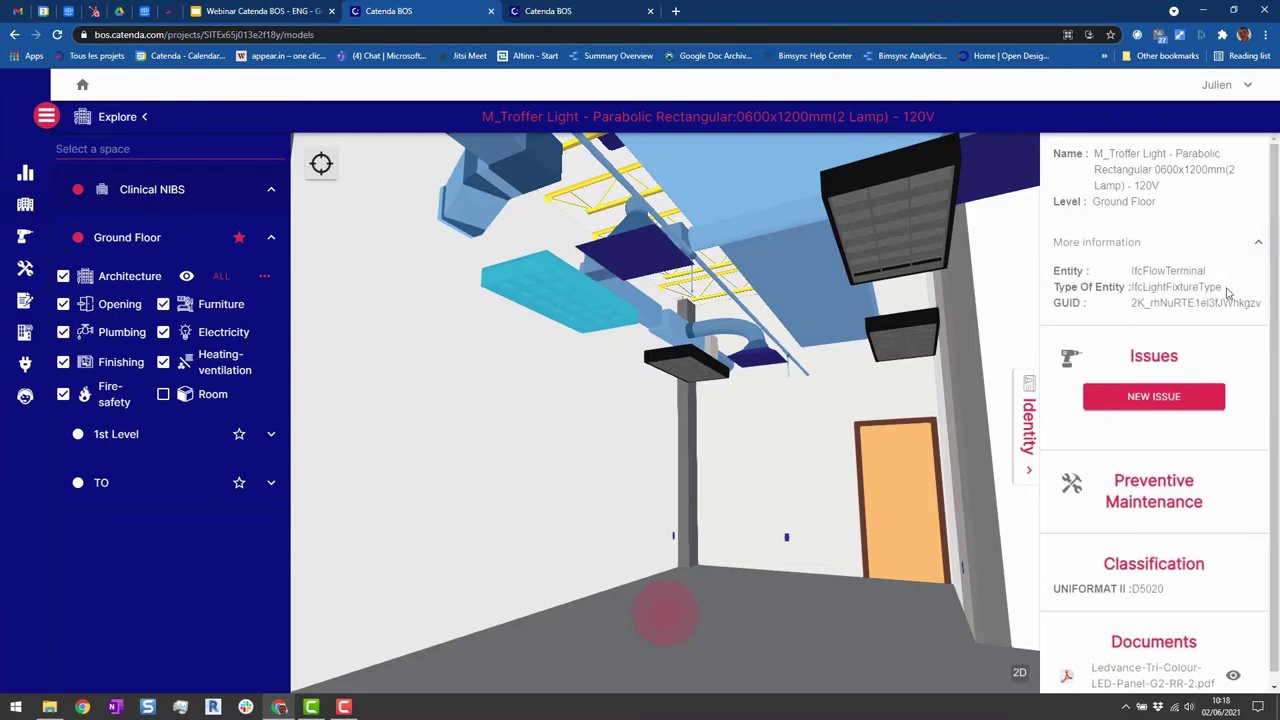
click(1258, 242)
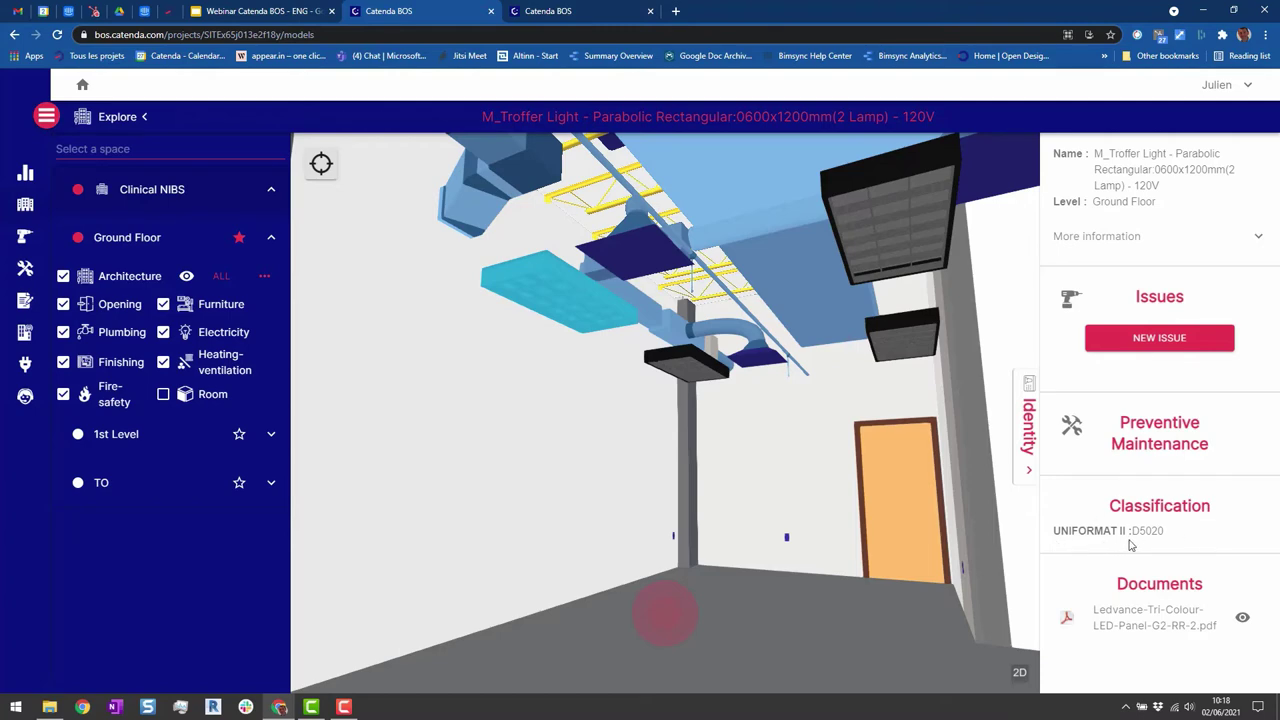
Preview the light's attached document Ledvance-Tri-Colour-LED-Panel-G2-RR-2.pdf and look through its first page
click(1243, 620)
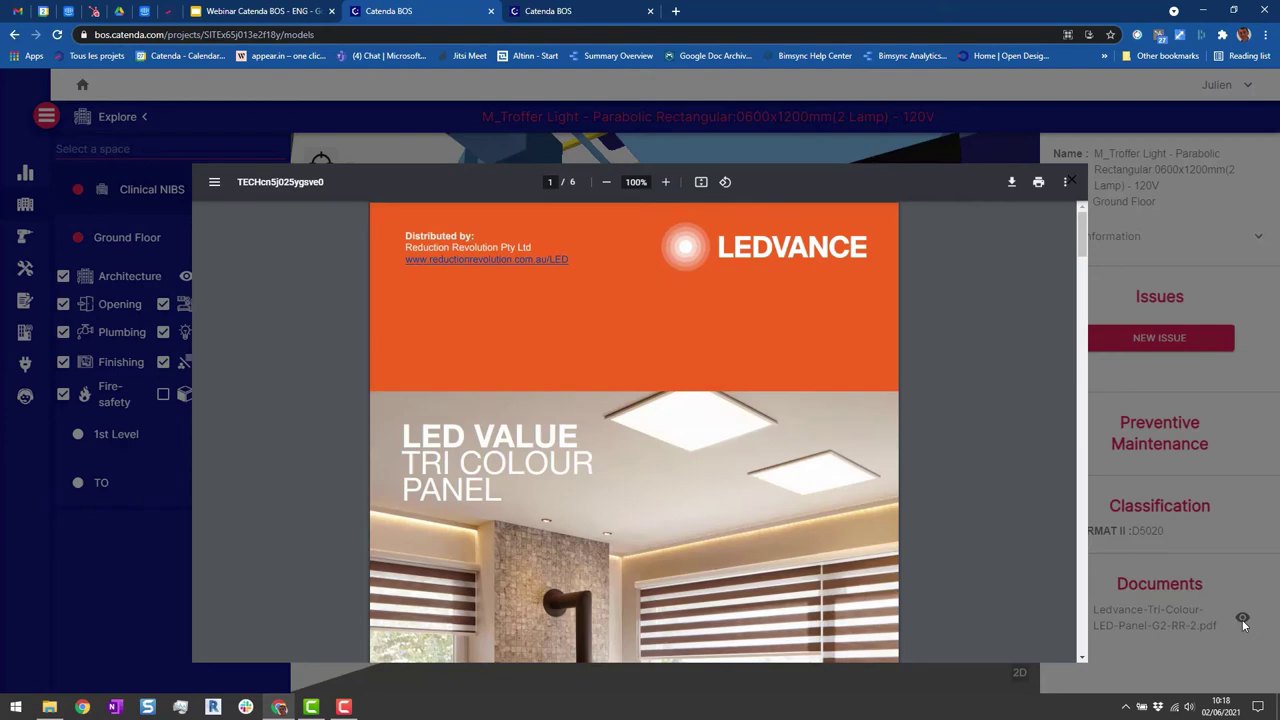
scroll(882, 396, down, 6)
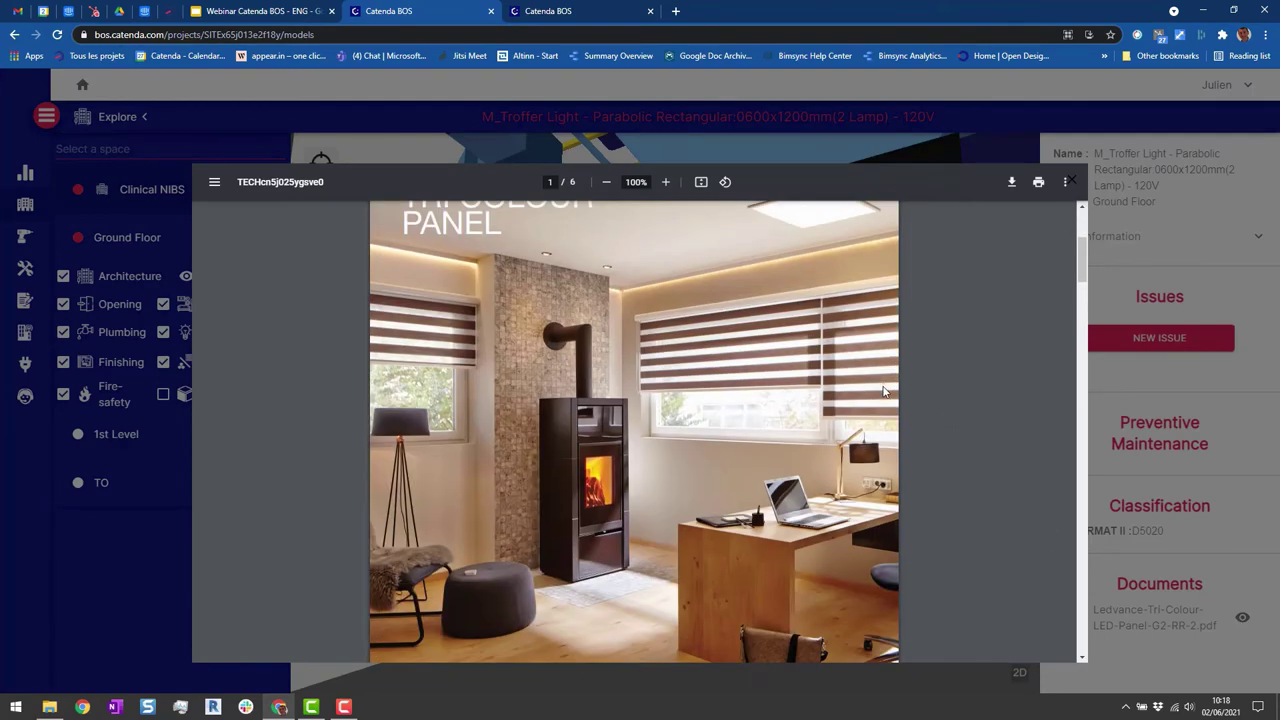
Look through the second page of the light's attached document and close the preview
scroll(882, 396, down, 6)
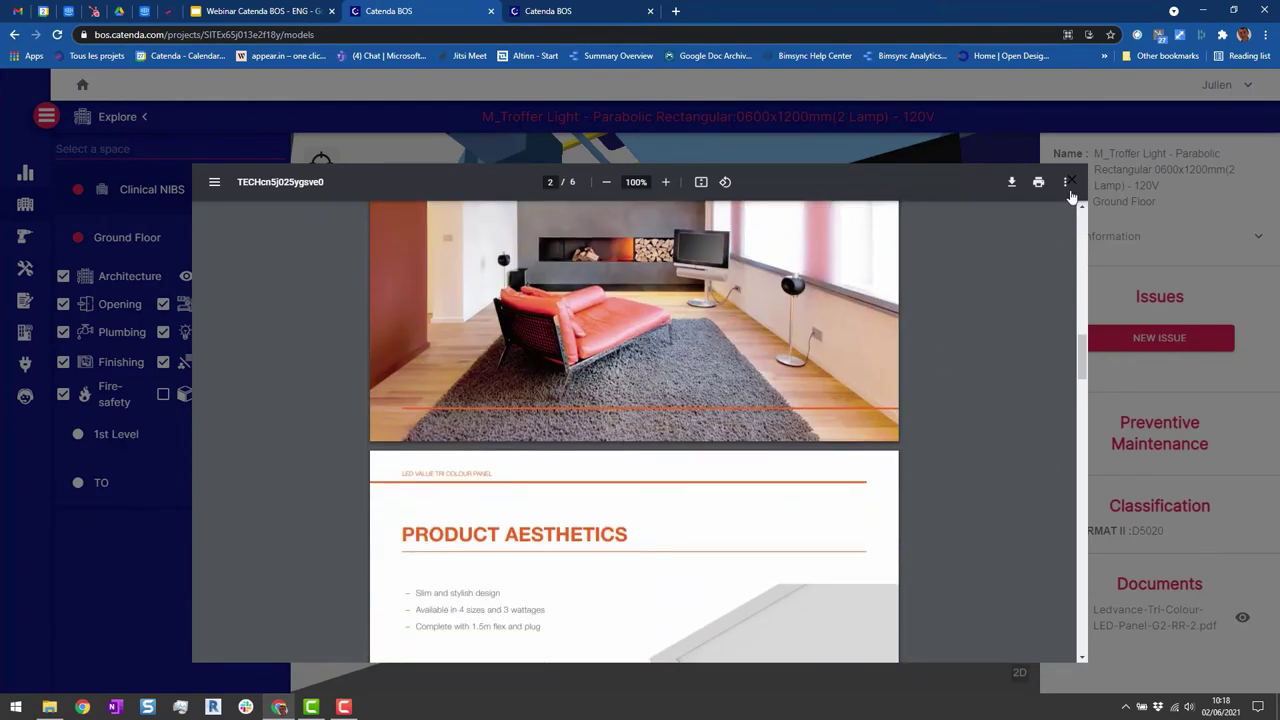
click(1071, 183)
Select the ceiling supply diffuser, look through its attached SupplyDiffuser600Face-ProductData.pdf and close the preview
click(648, 260)
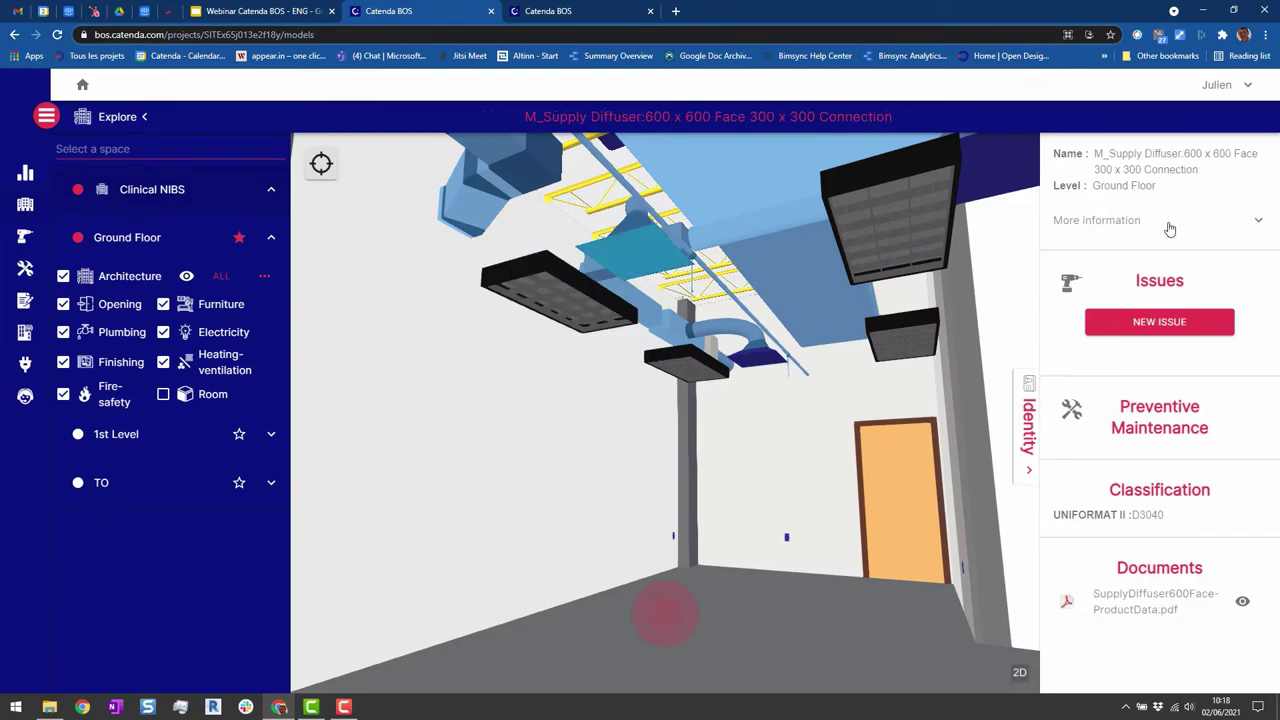
click(1241, 605)
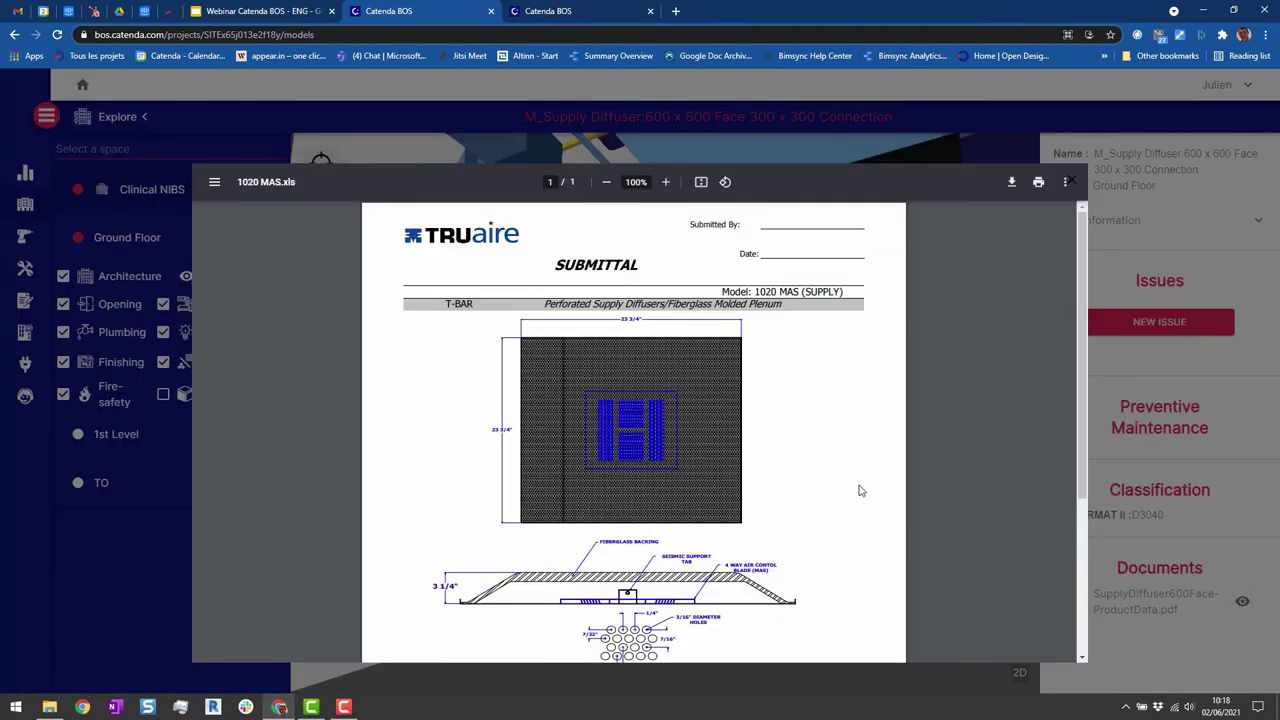
scroll(860, 490, down, 3)
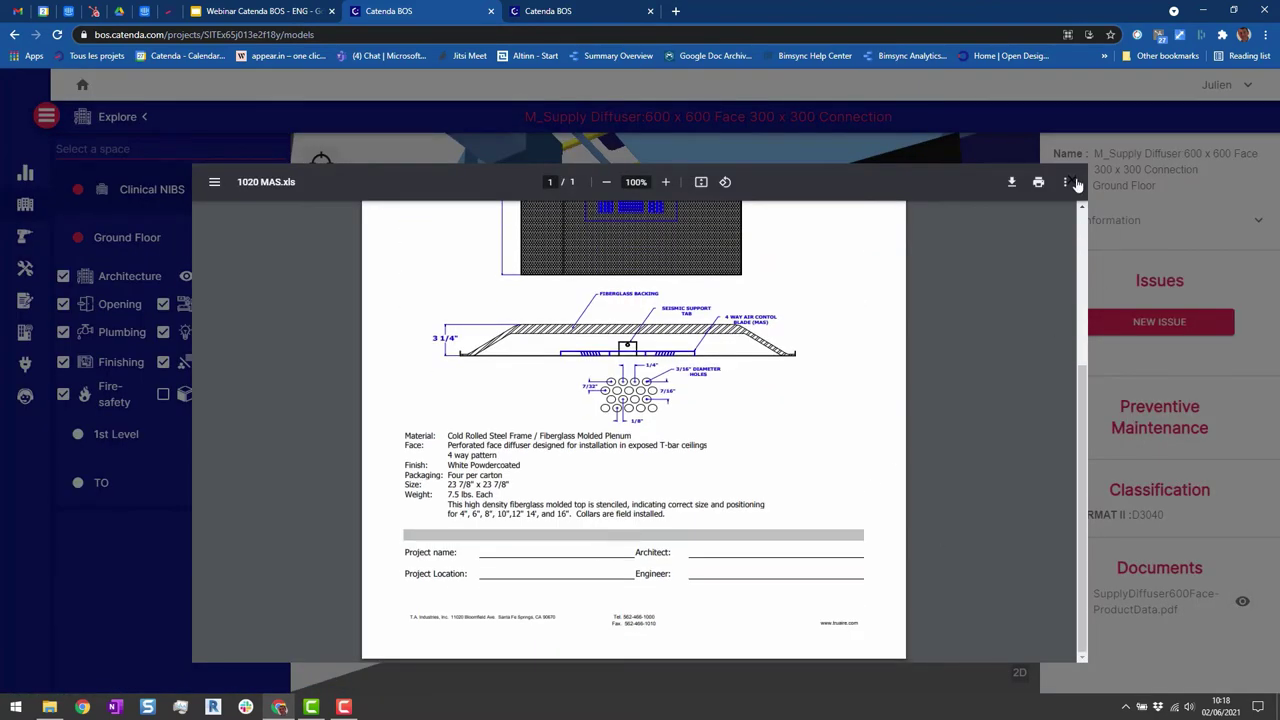
click(1079, 187)
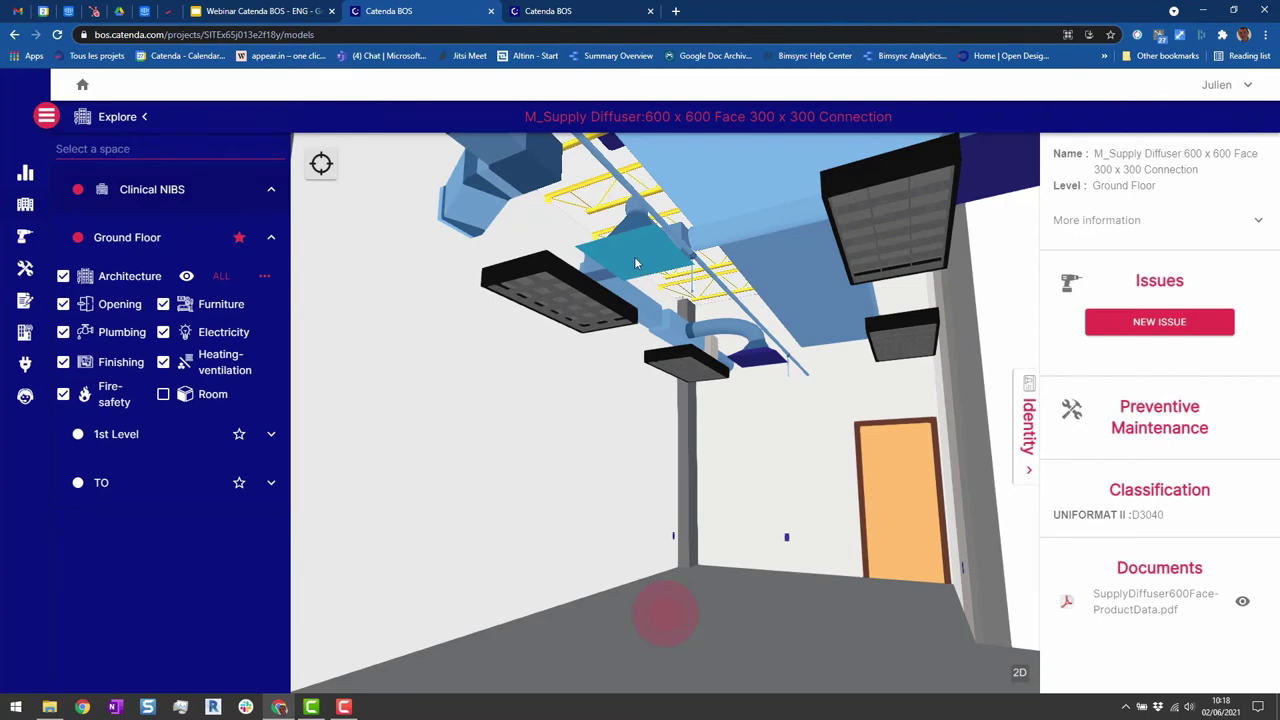
Step back in the room and select the Interior - Furring (38 mm Stud) wall beside the door to consult its properties
scroll(660, 343, down, 2)
scroll(660, 343, down, 2)
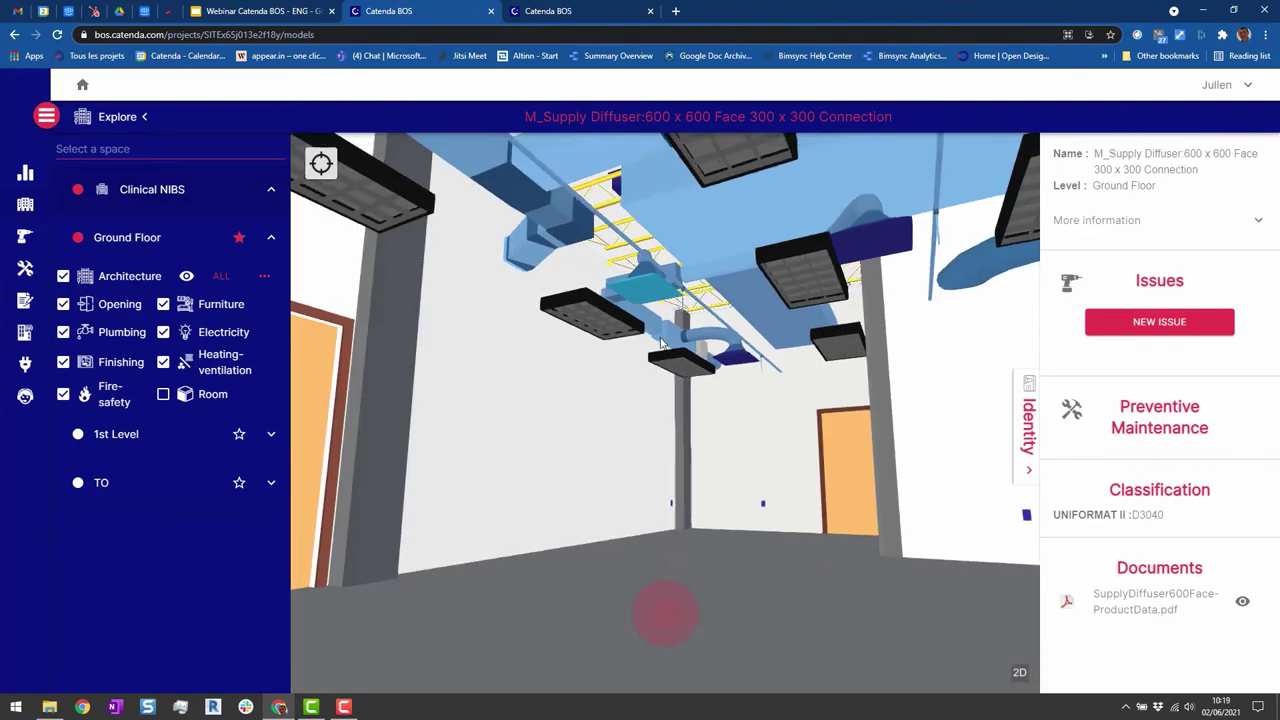
scroll(660, 343, up, 3)
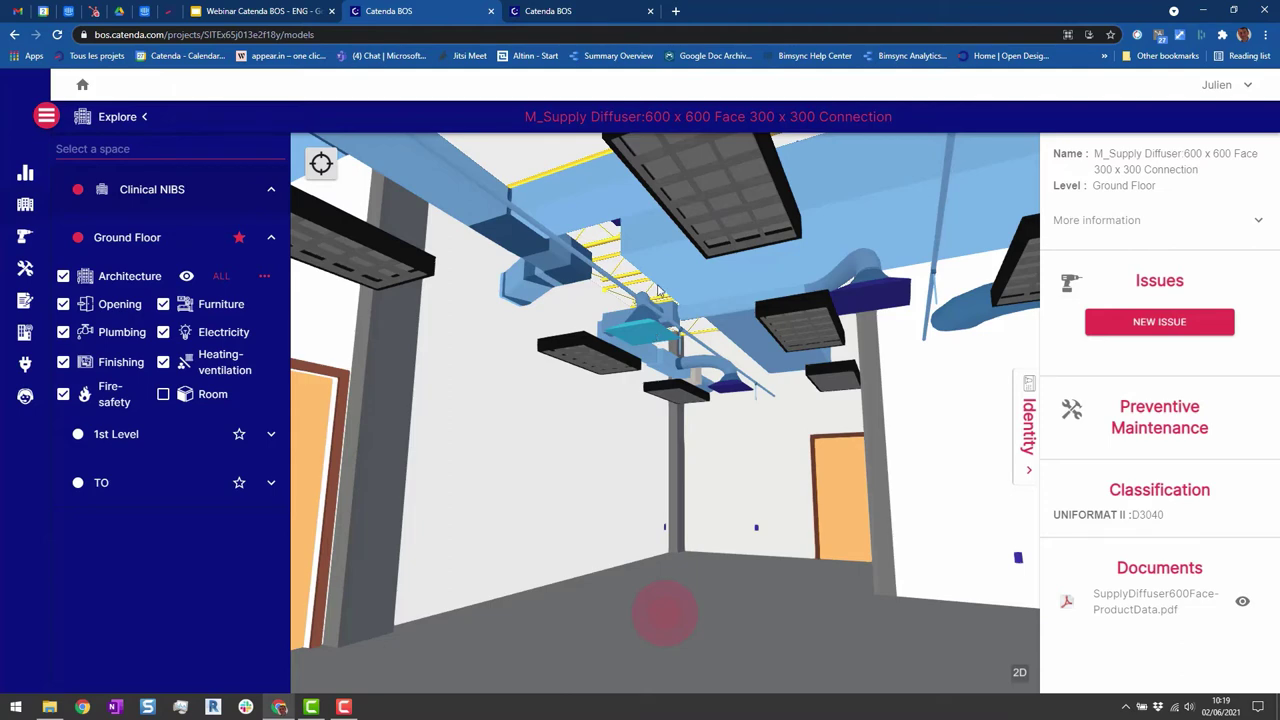
drag(342, 460, 351, 455)
click(352, 455)
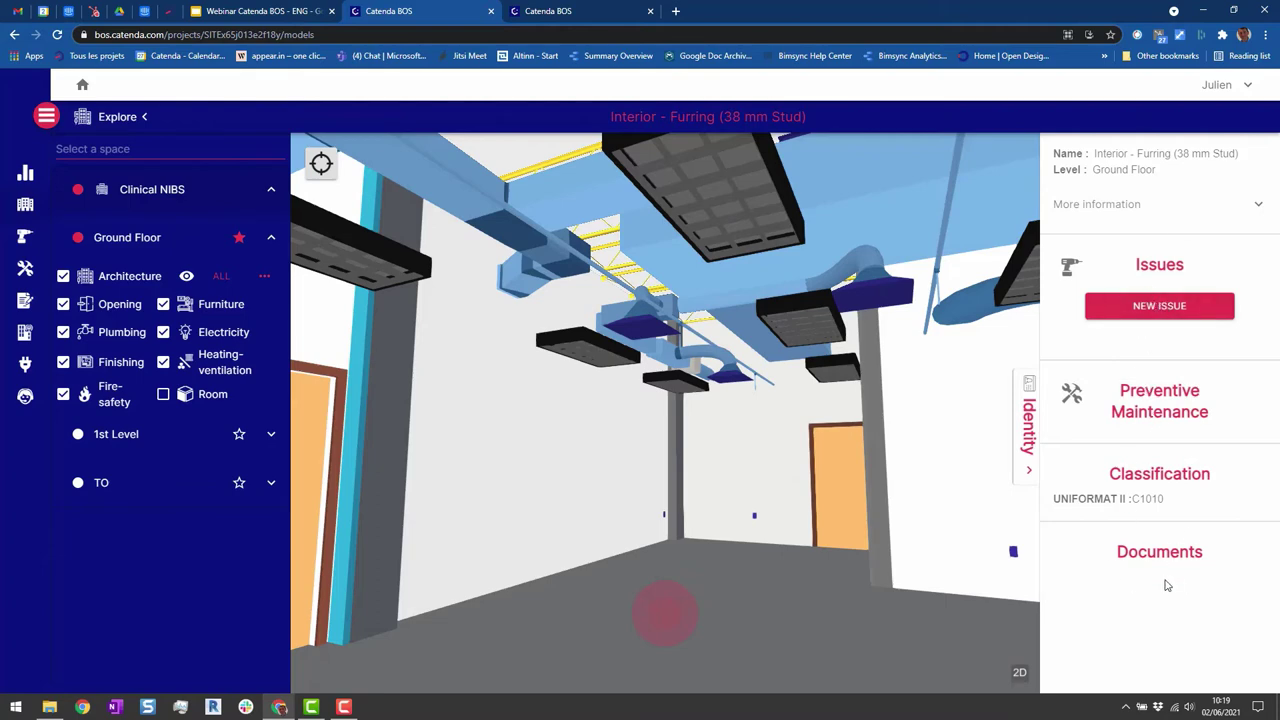
Start an Electricity issue of type Lighting anomaly (one-off anomaly) on the nearest 0600x1200mm troffer light above the room
scroll(801, 337, up, 2)
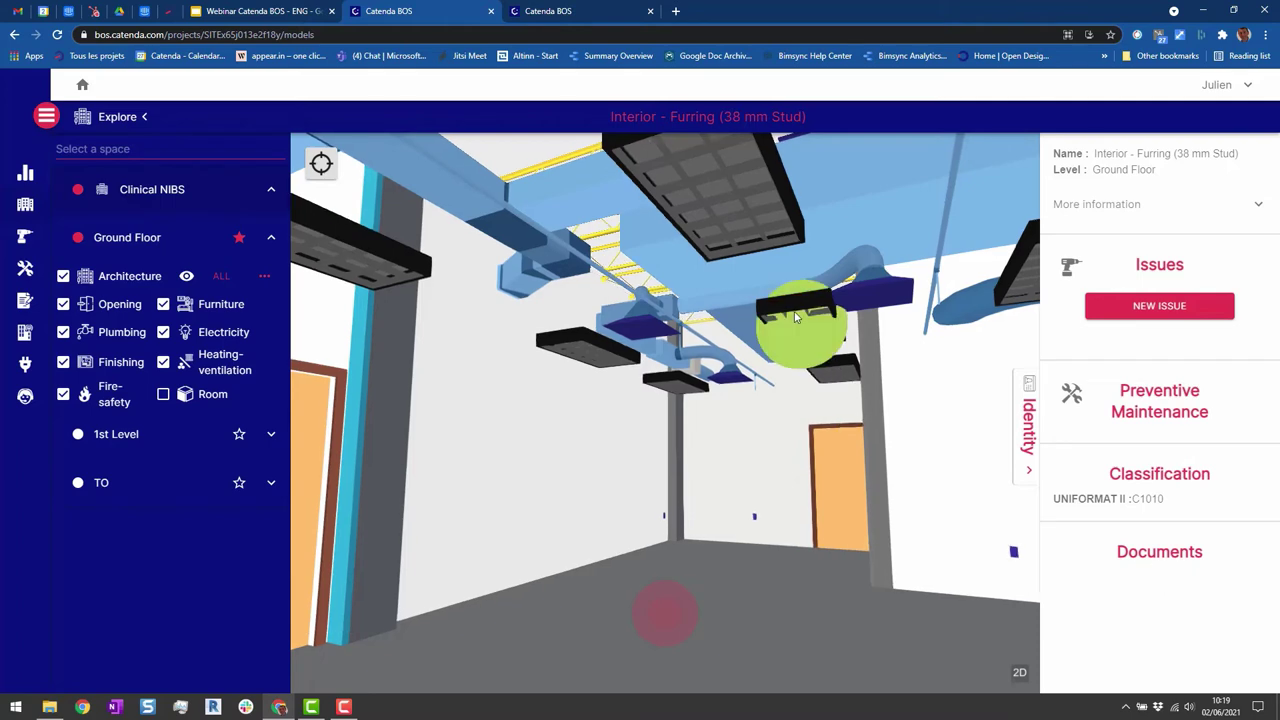
click(805, 322)
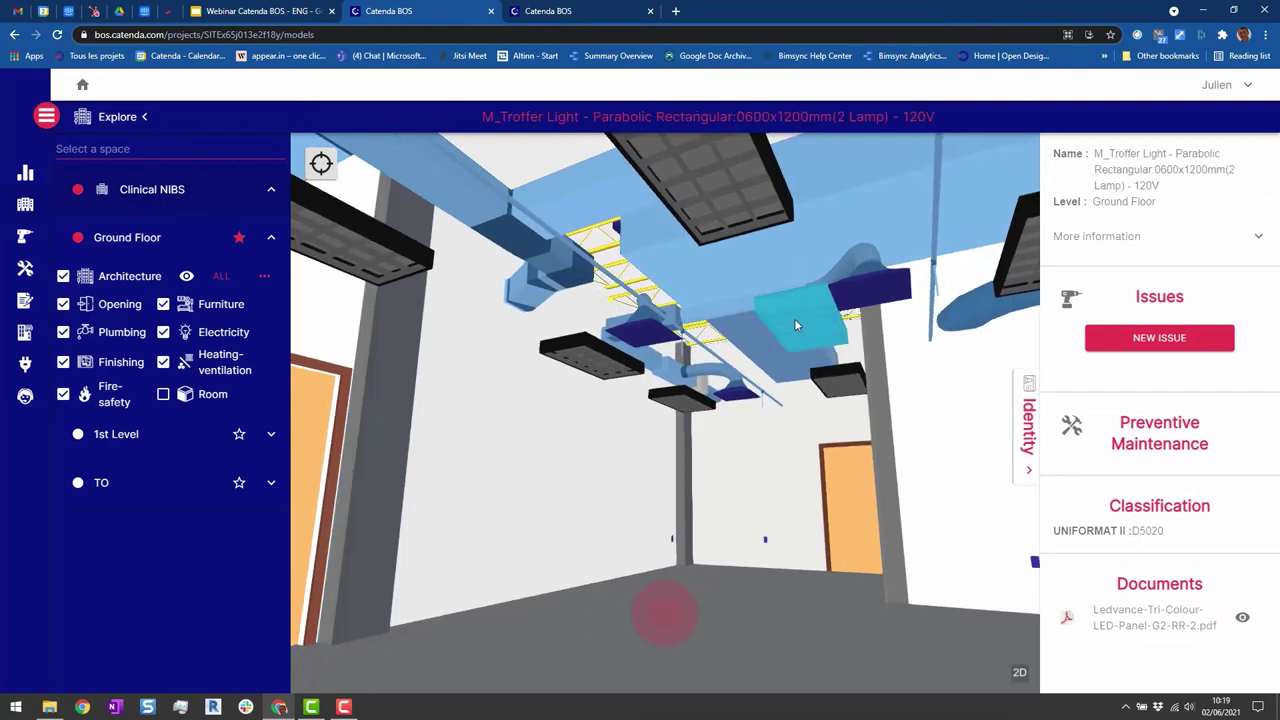
drag(794, 318, 669, 248)
click(676, 229)
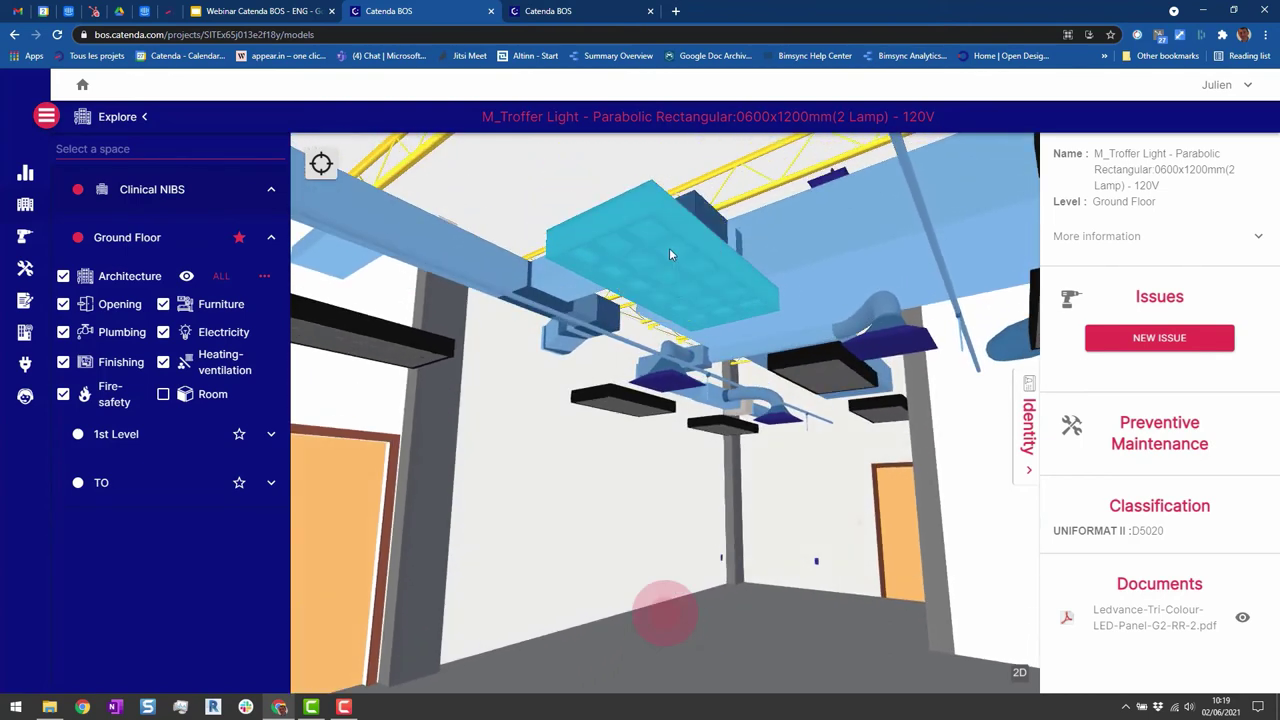
click(1175, 340)
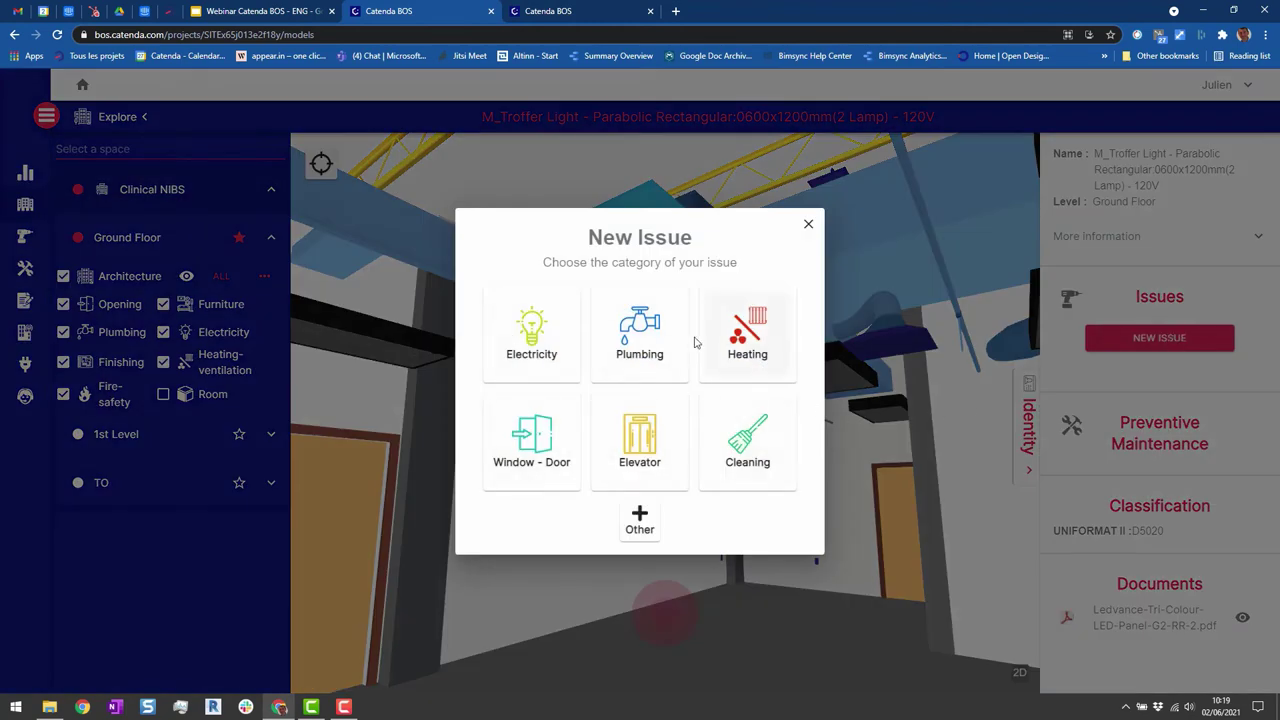
click(537, 340)
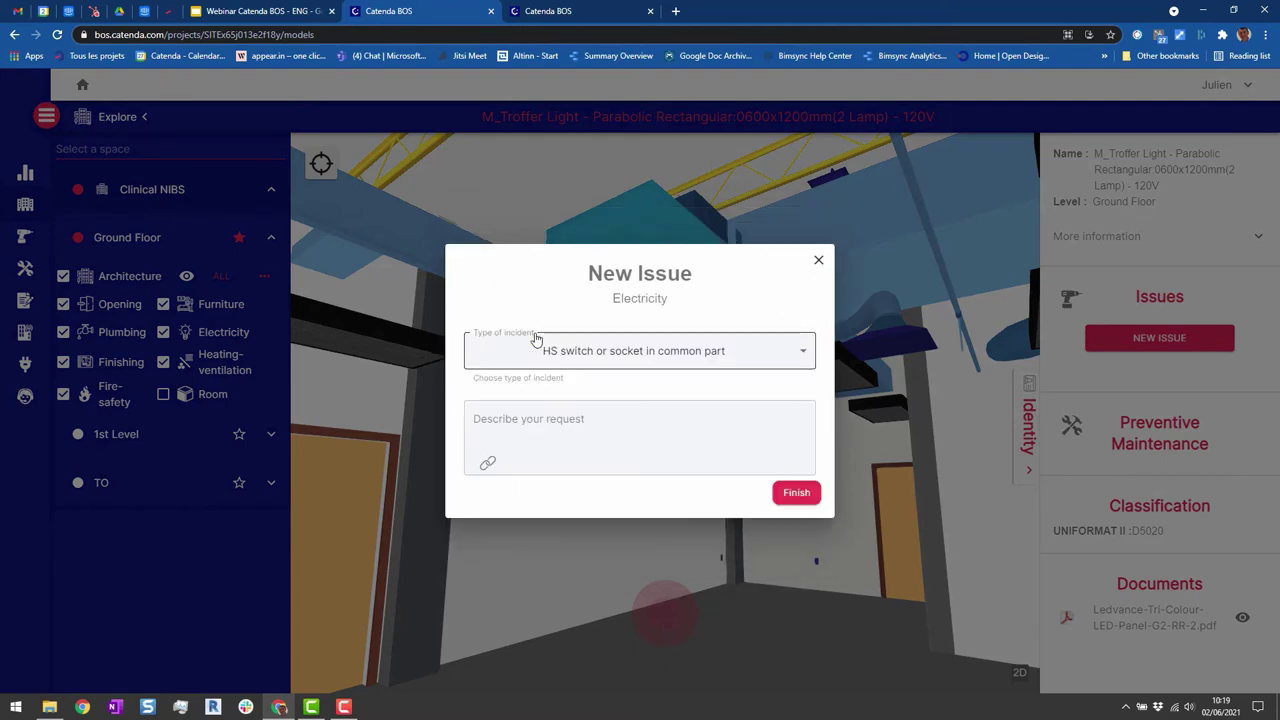
click(537, 346)
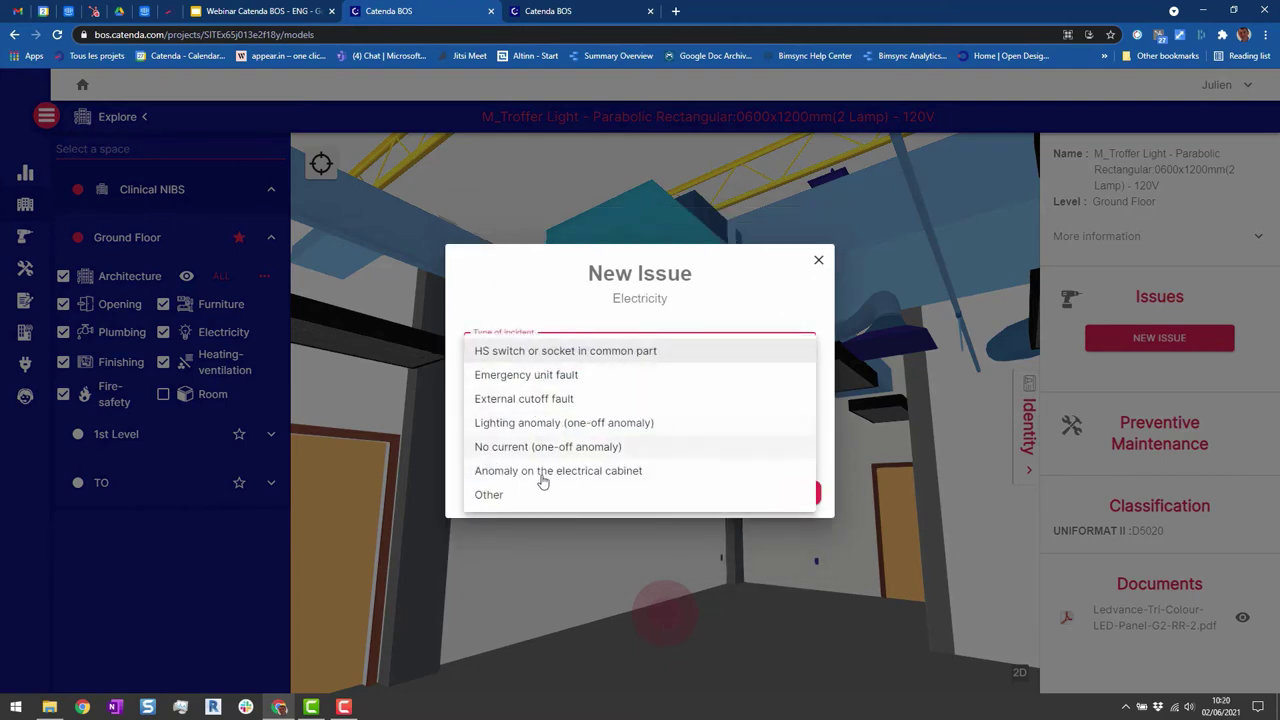
click(502, 423)
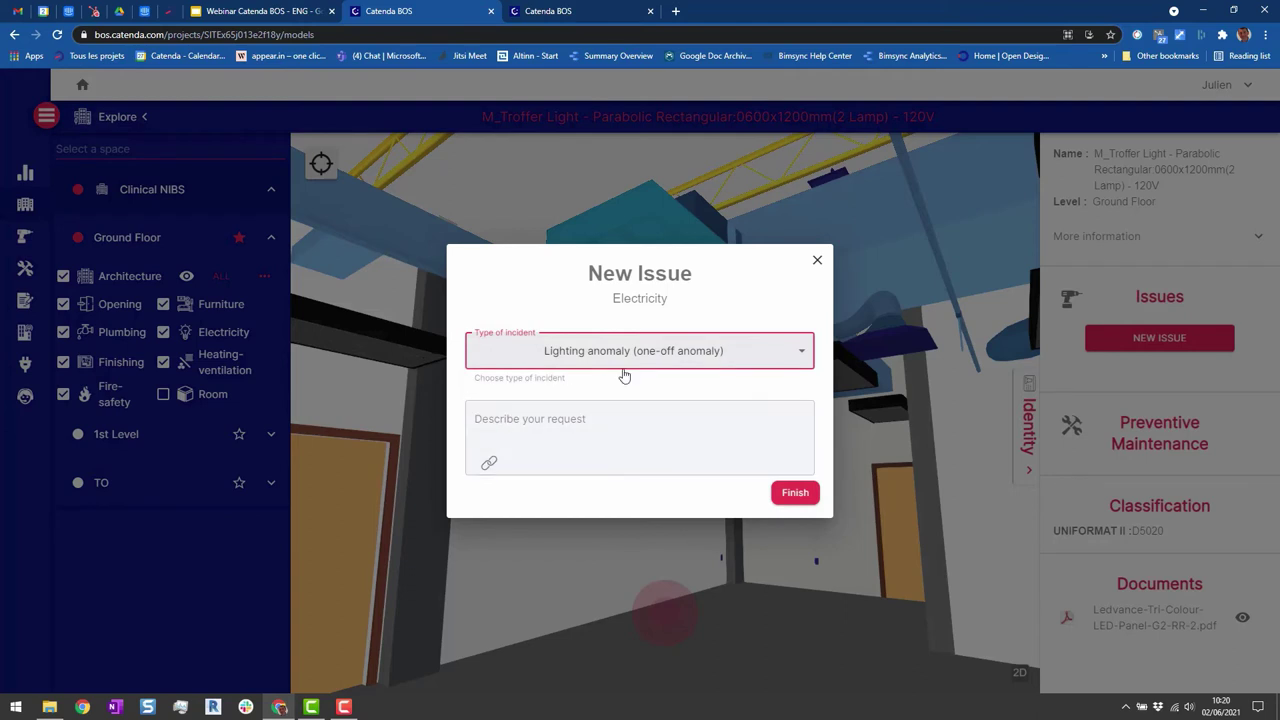
Enter a short description of the lighting request, submit the issue and dismiss the confirmation
click(623, 428)
text(It)
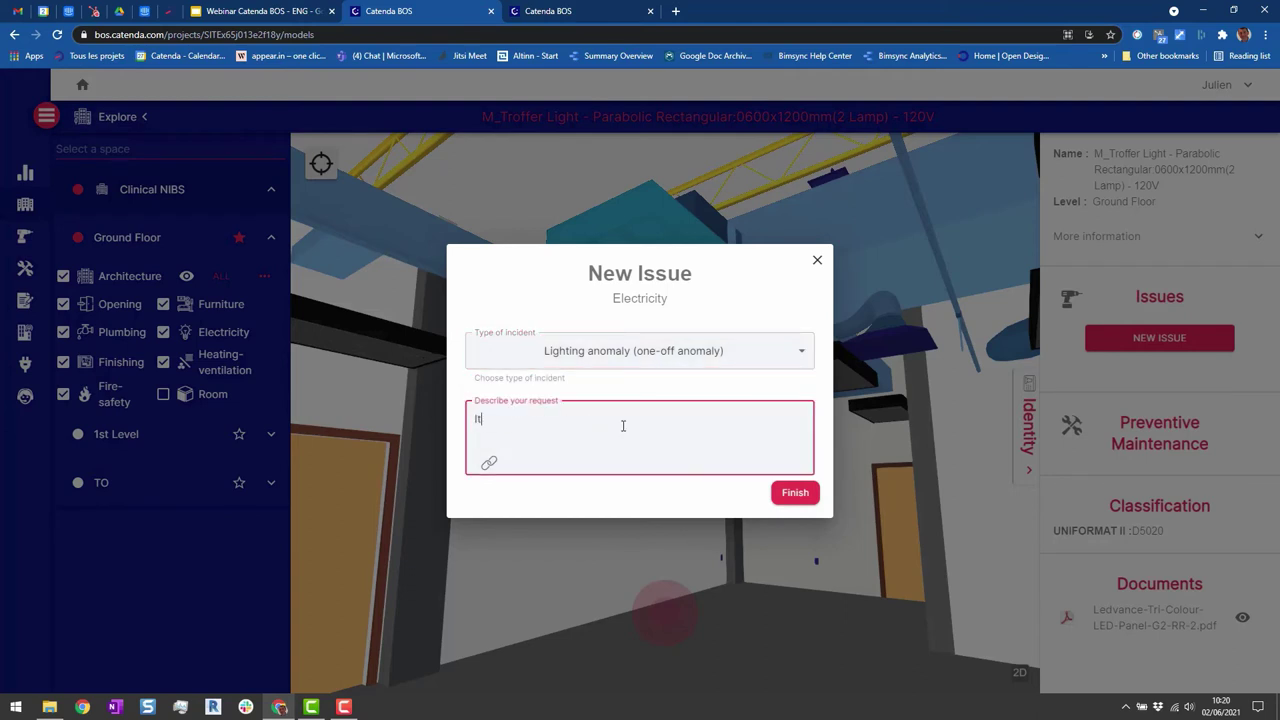
text('s og)
text(it.)
click(799, 494)
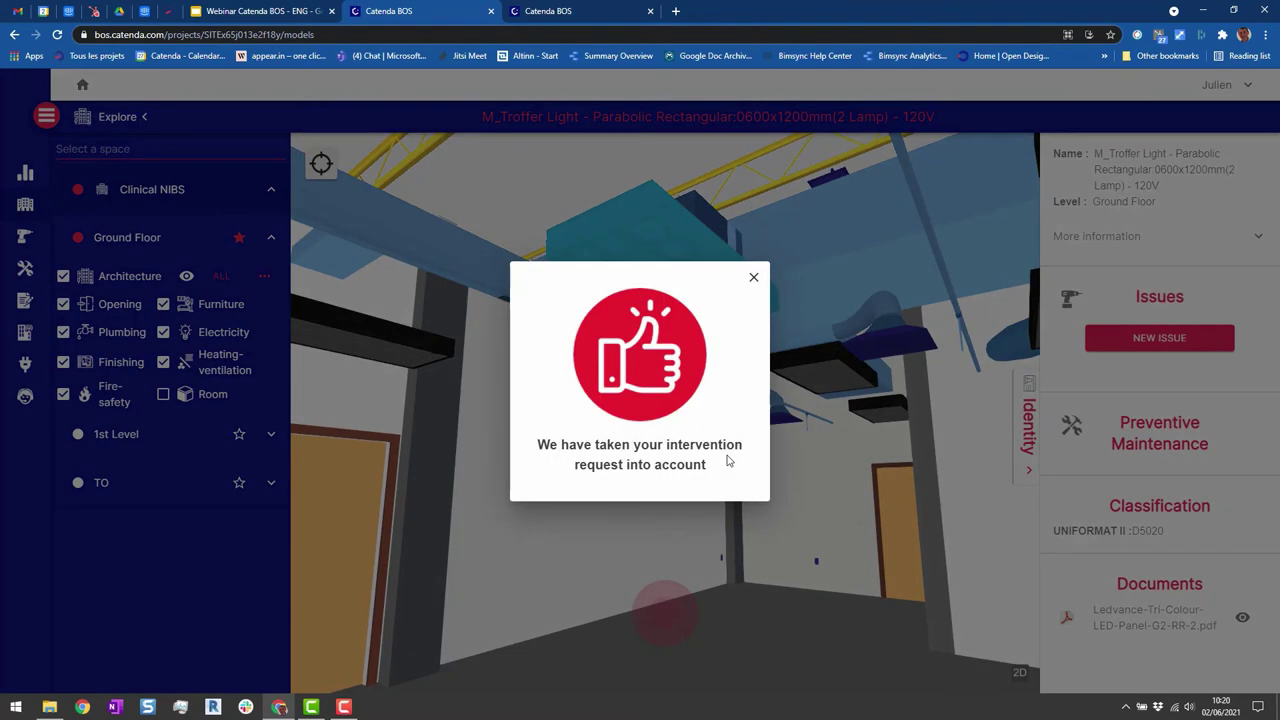
click(753, 278)
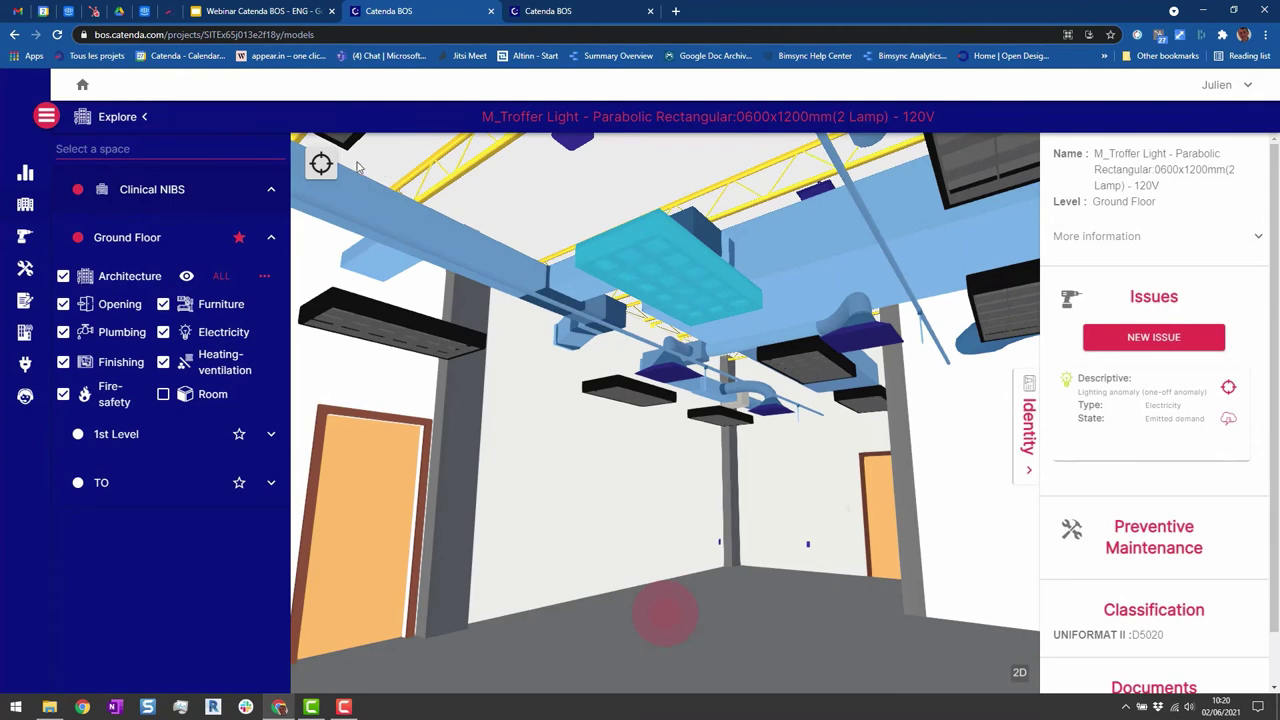
Reset the 3D view to the whole building and collapse the Identity details and the Ground Floor categories
click(322, 165)
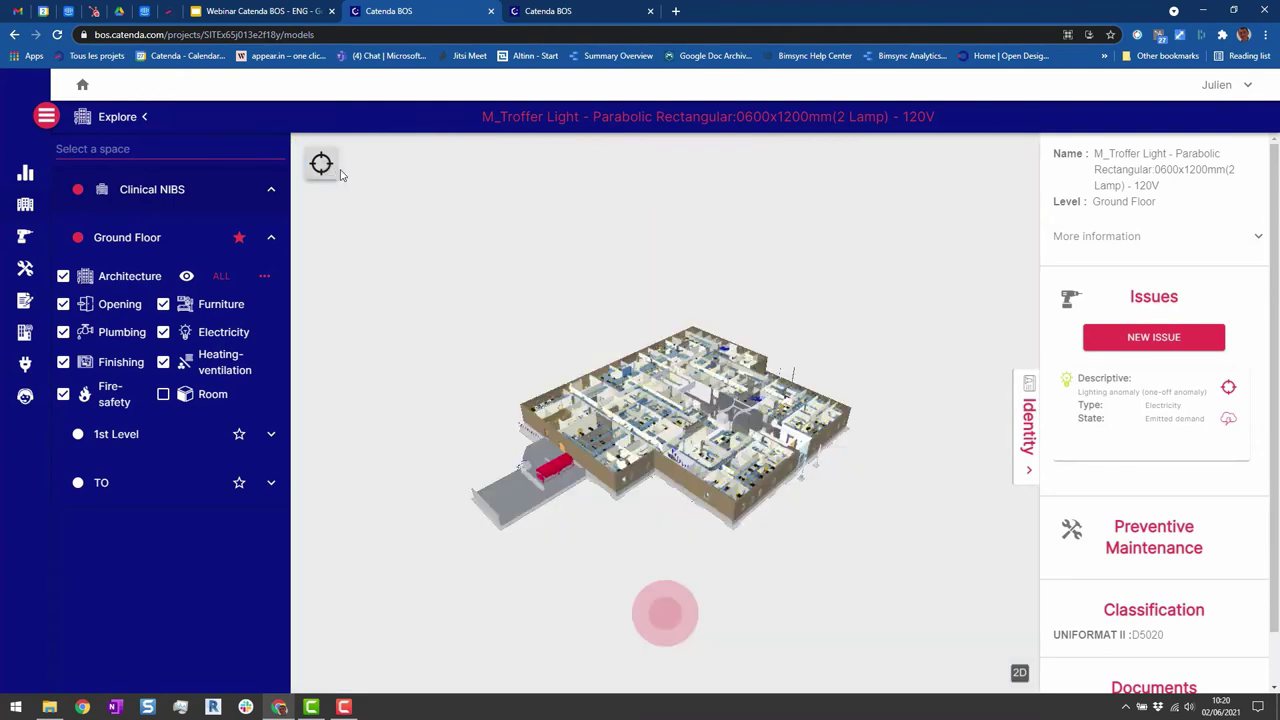
click(1028, 425)
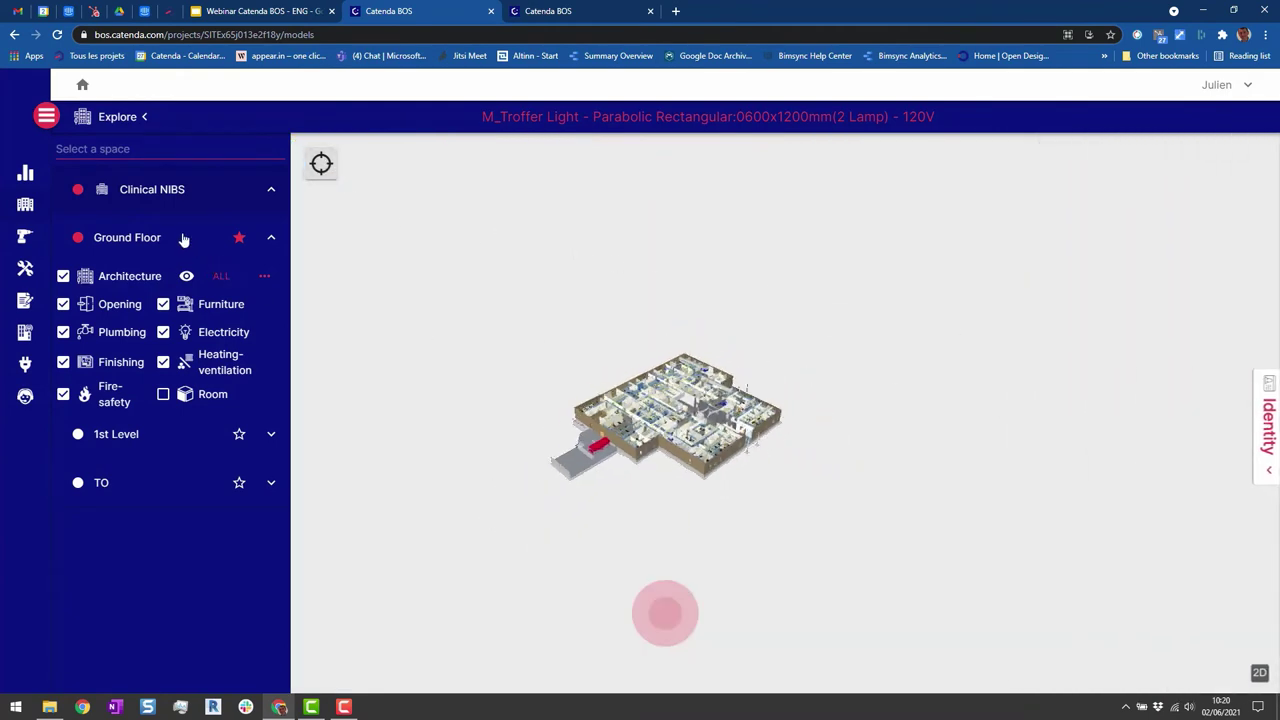
click(183, 238)
Go to the Issues list, filter the opened issues by Plumbing and by Electricity, and clear the type filter
click(46, 116)
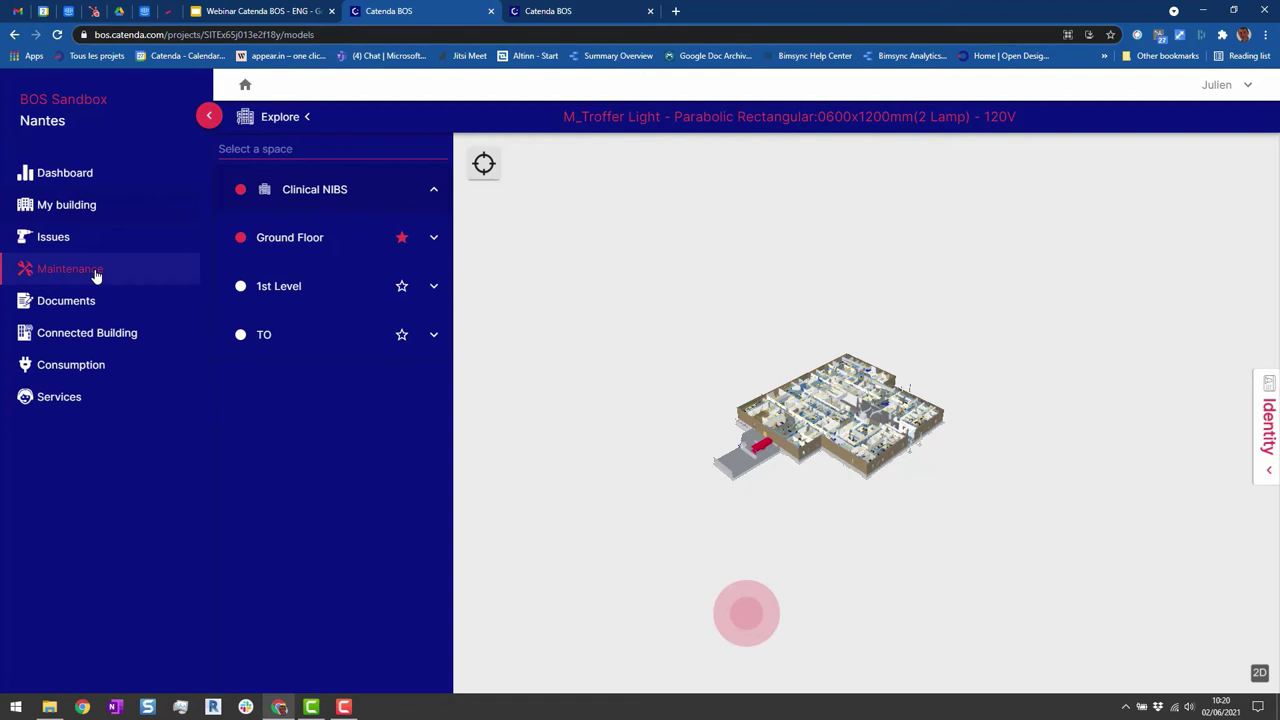
click(95, 245)
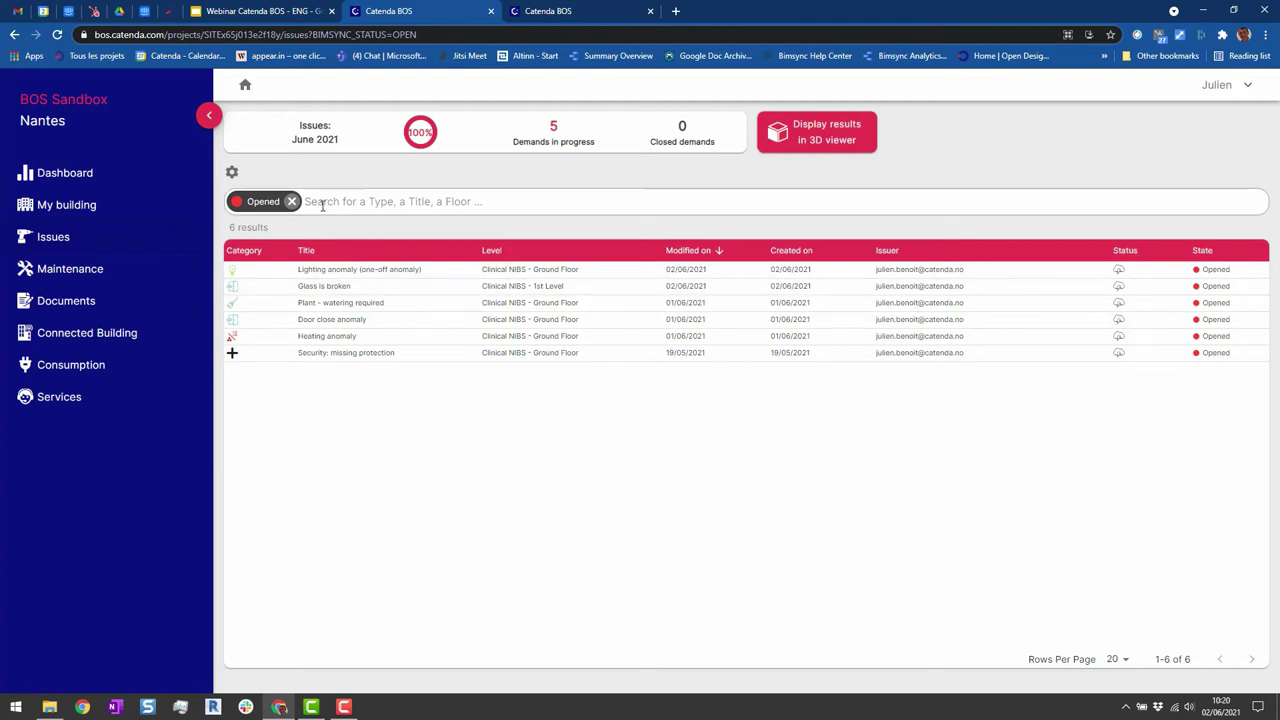
click(358, 204)
click(354, 256)
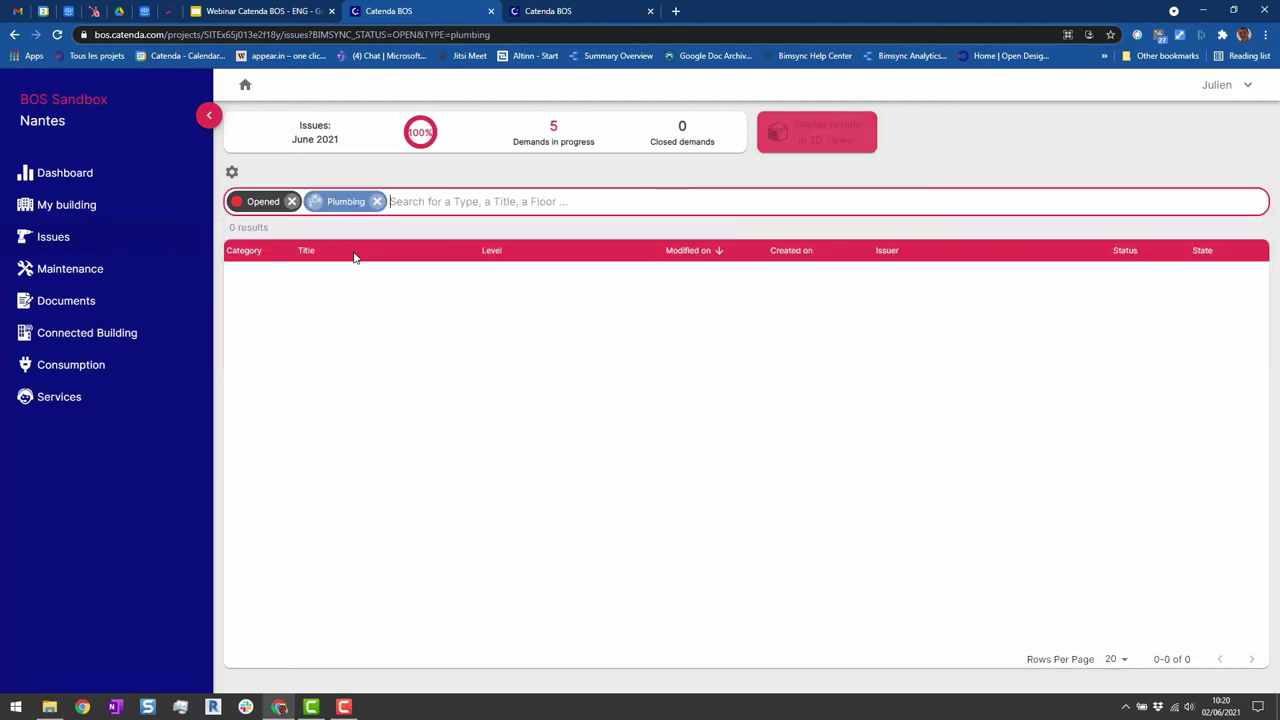
click(376, 201)
click(374, 208)
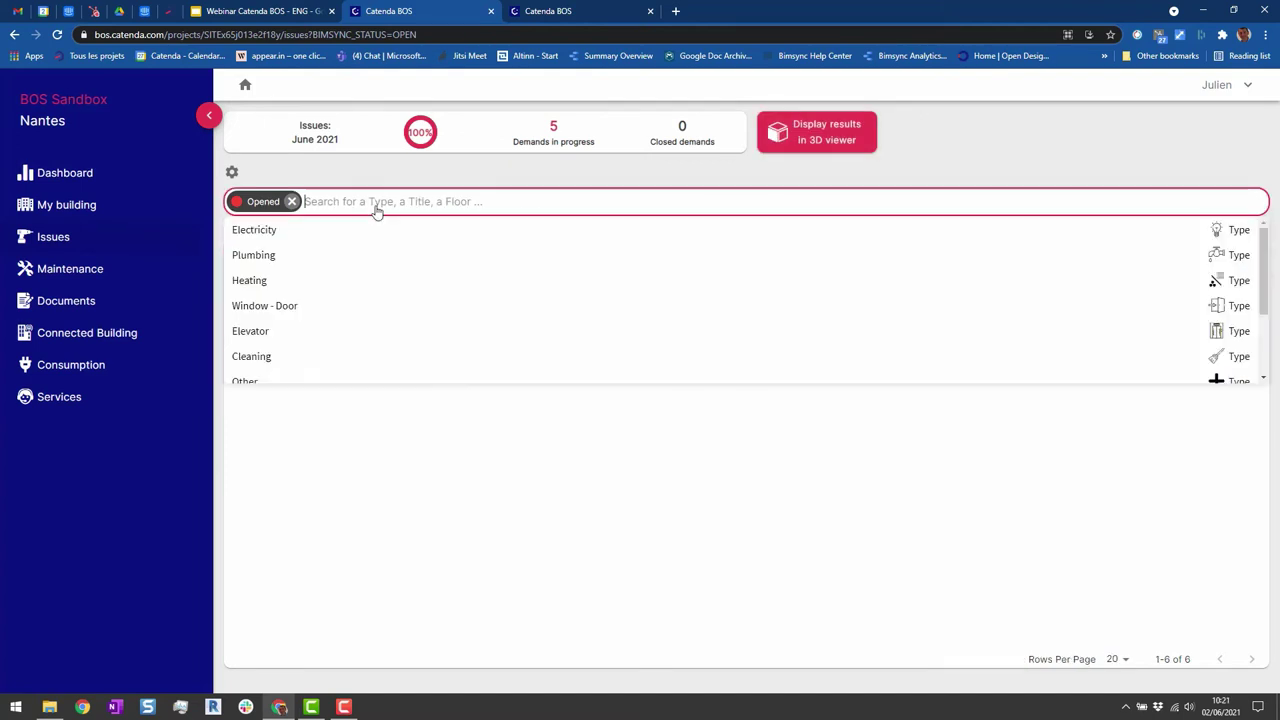
click(366, 234)
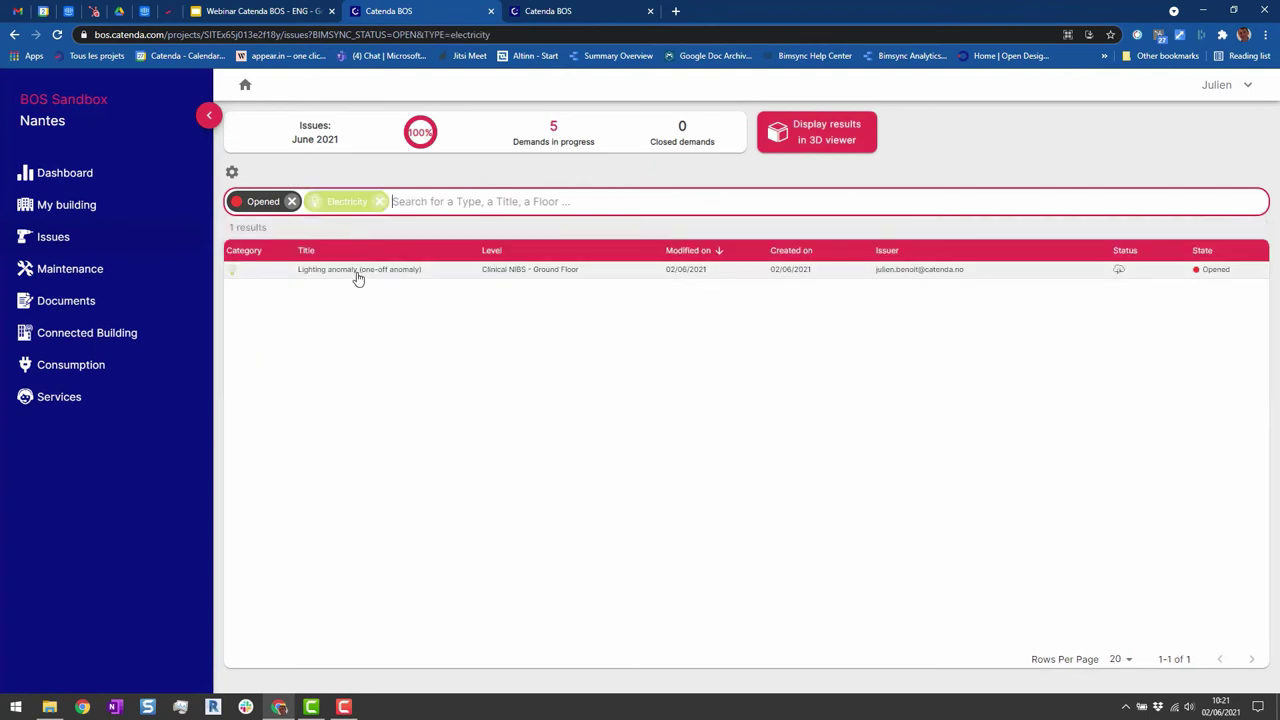
click(380, 203)
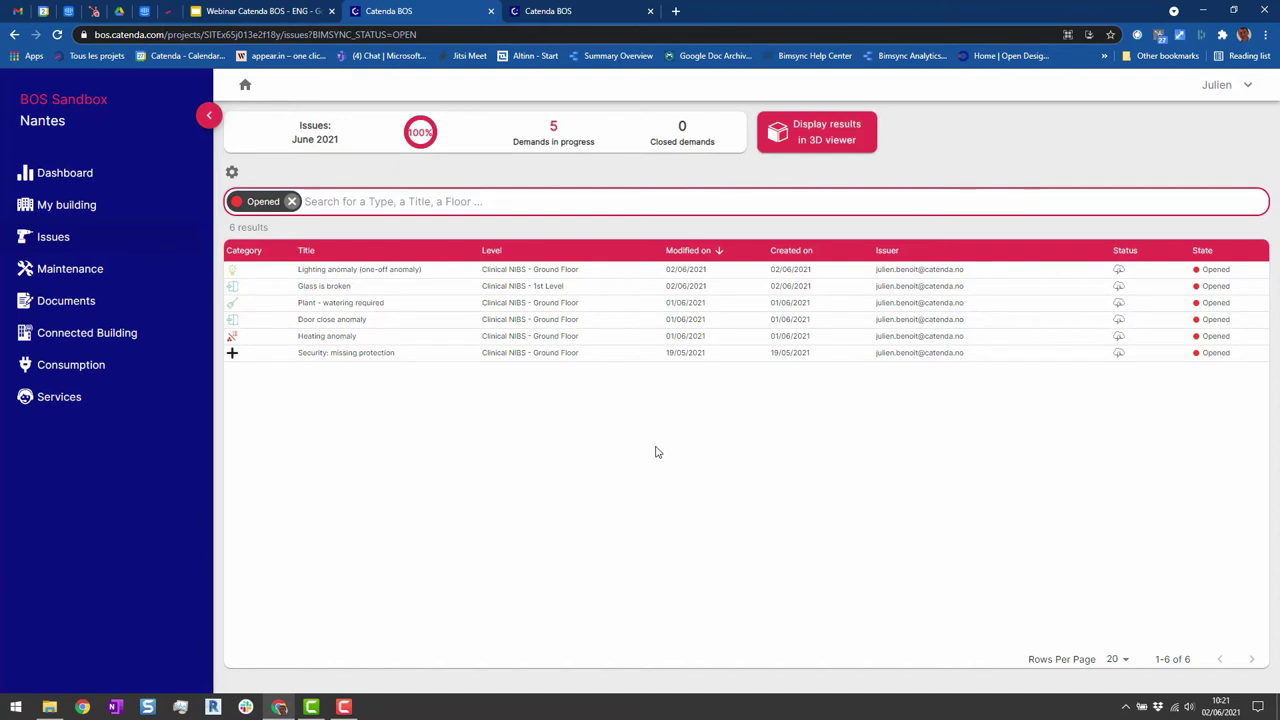
Display the opened issues in the 3D viewer, inspect the highlighted objects and go to the issue marked on the 1st Level plan
click(822, 138)
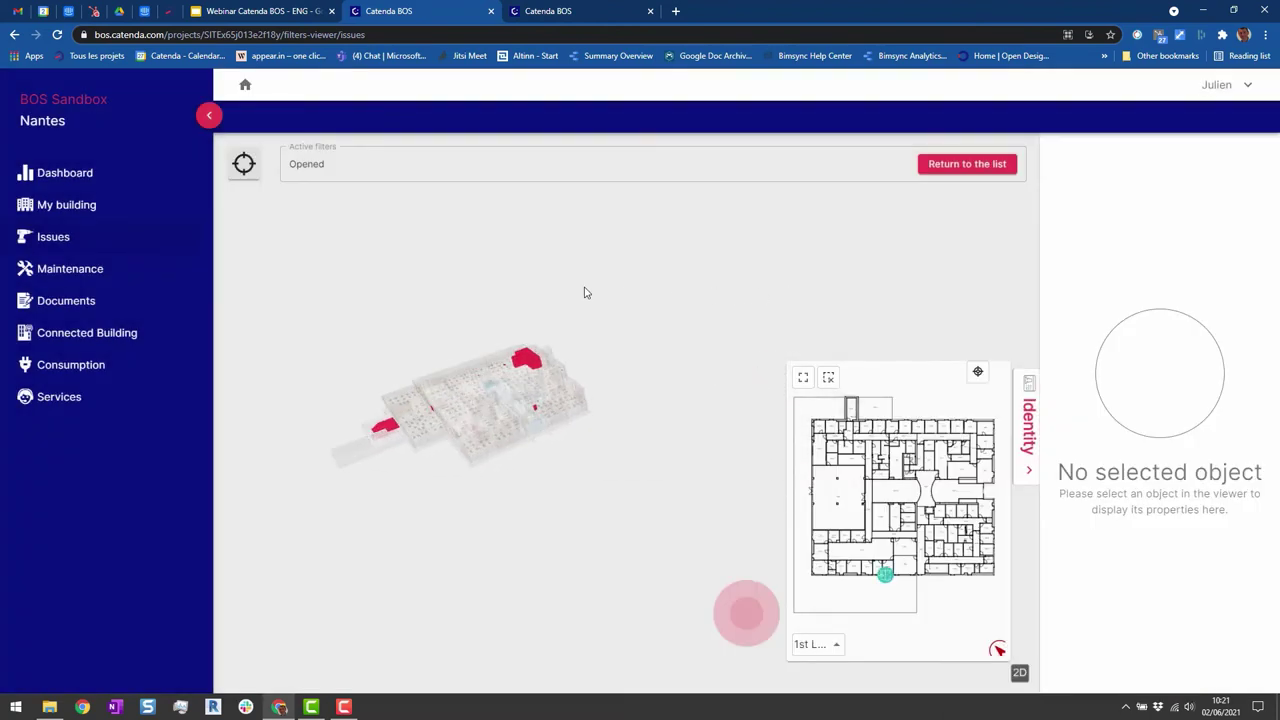
drag(513, 489, 424, 435)
scroll(424, 435, up, 3)
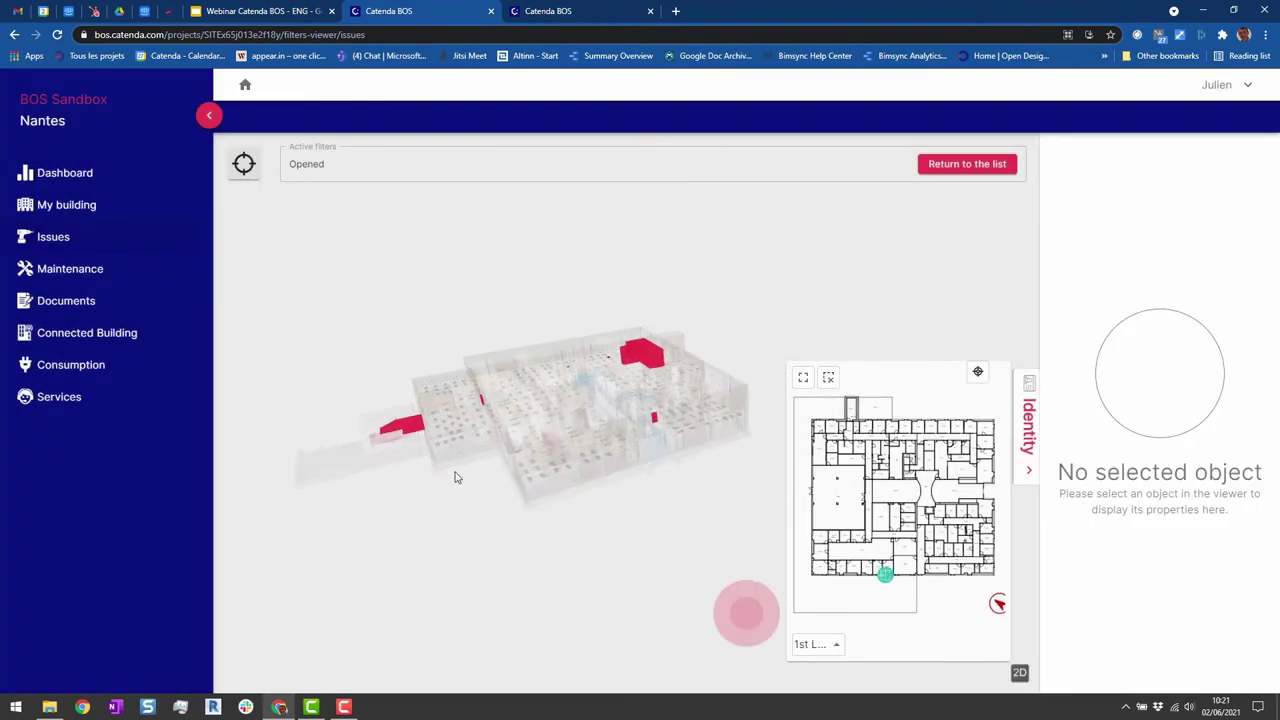
mouse_move(455, 478)
mouse_down()
mouse_move(451, 463)
mouse_move(527, 438)
mouse_move(572, 385)
mouse_move(598, 398)
mouse_move(620, 437)
mouse_move(466, 417)
mouse_move(597, 424)
mouse_move(671, 486)
mouse_up()
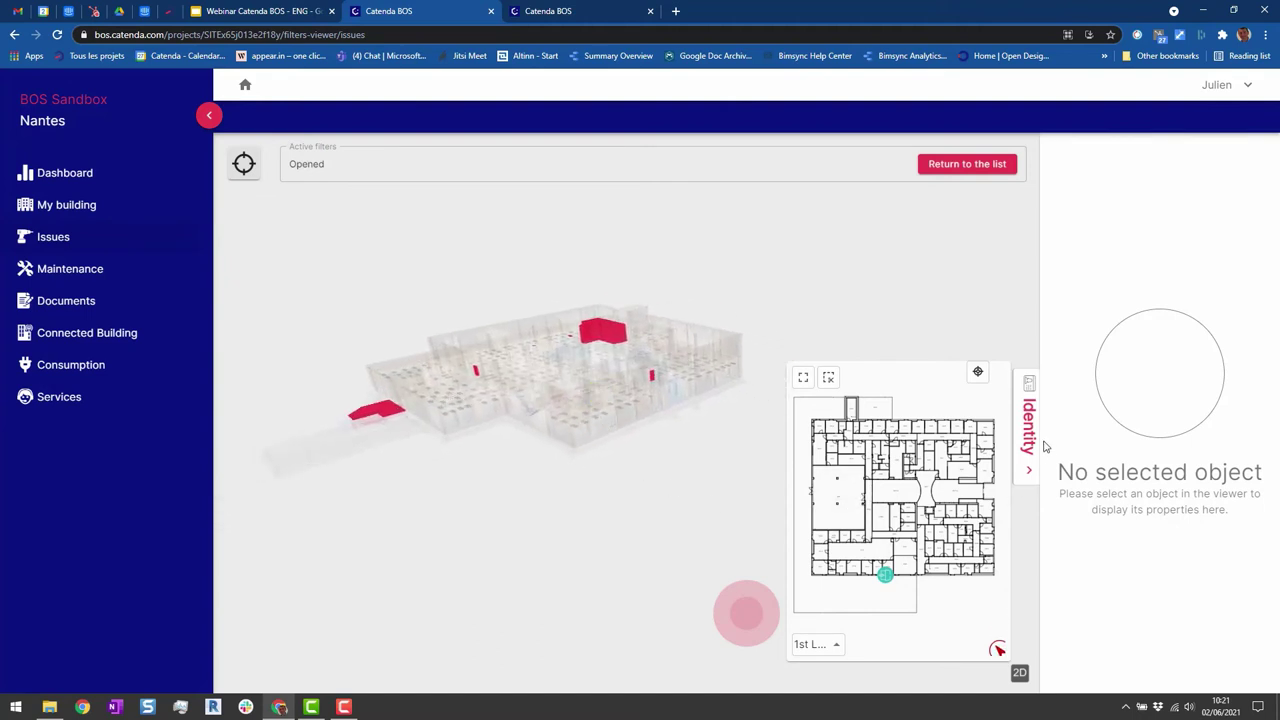
click(887, 582)
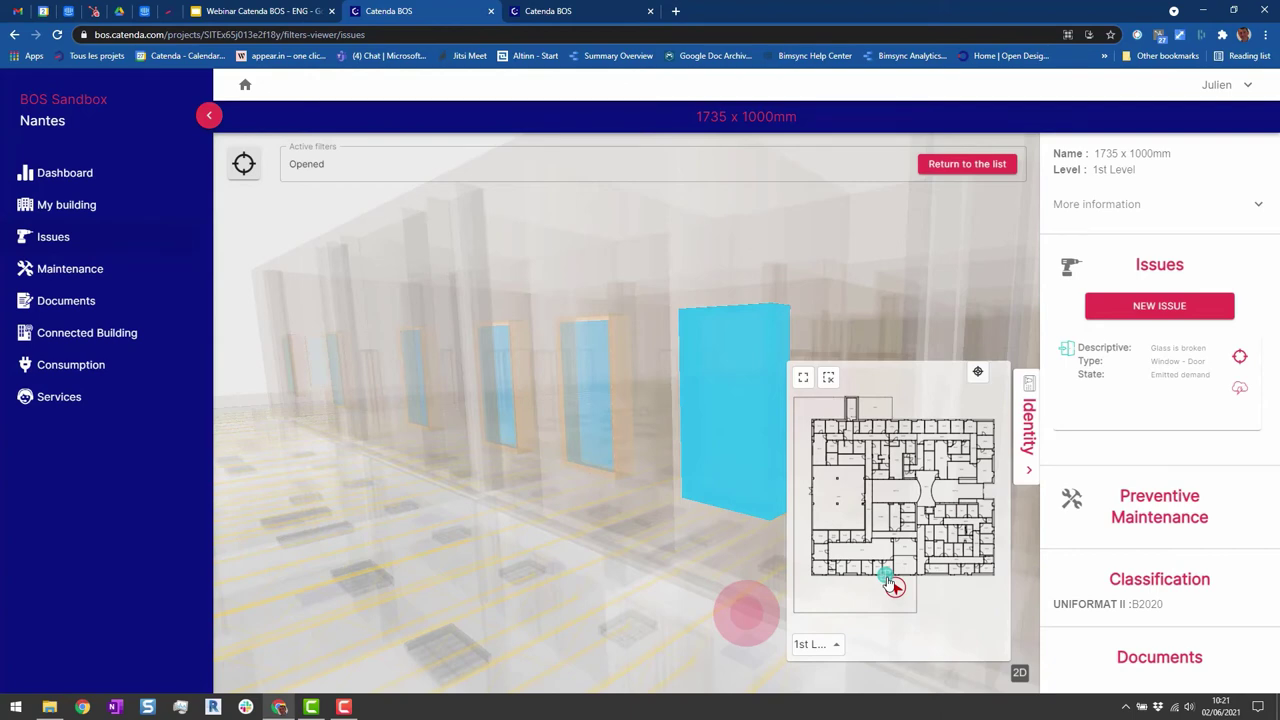
Switch the plan to Ground Floor, go to the heating issue's supply diffuser and open the issue's details and enlarged snapshot
click(836, 644)
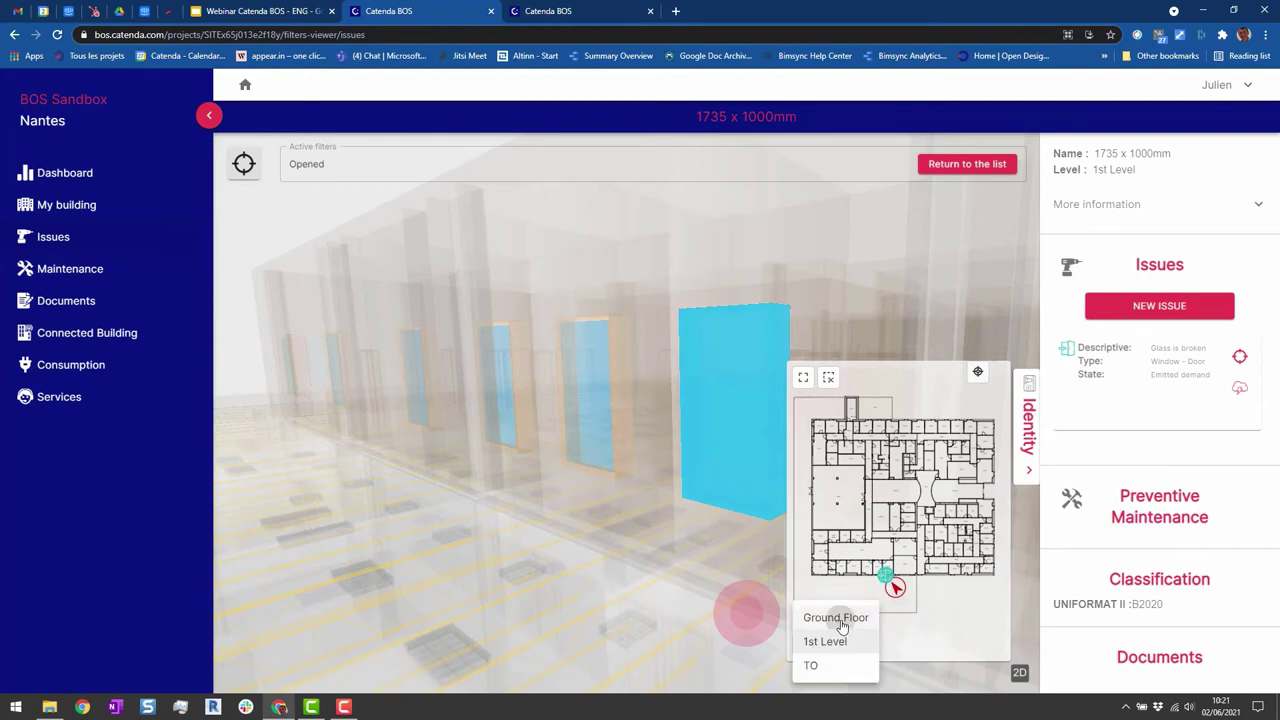
click(838, 618)
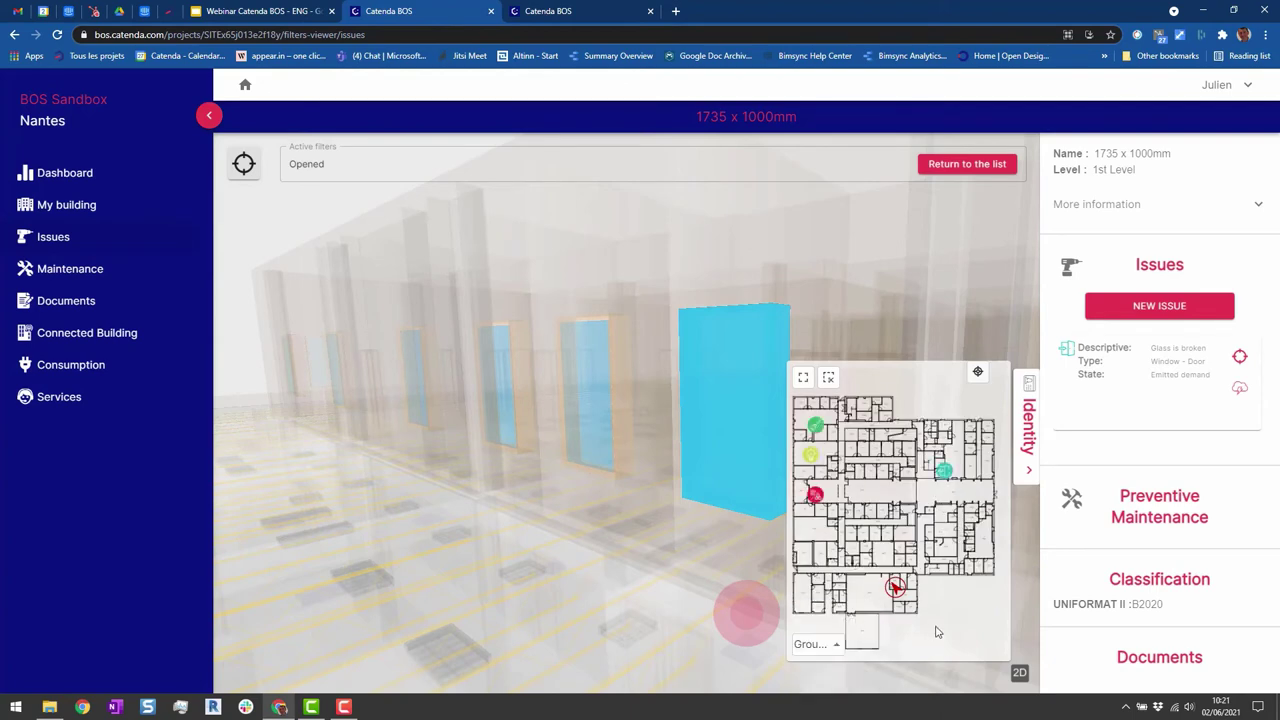
click(817, 502)
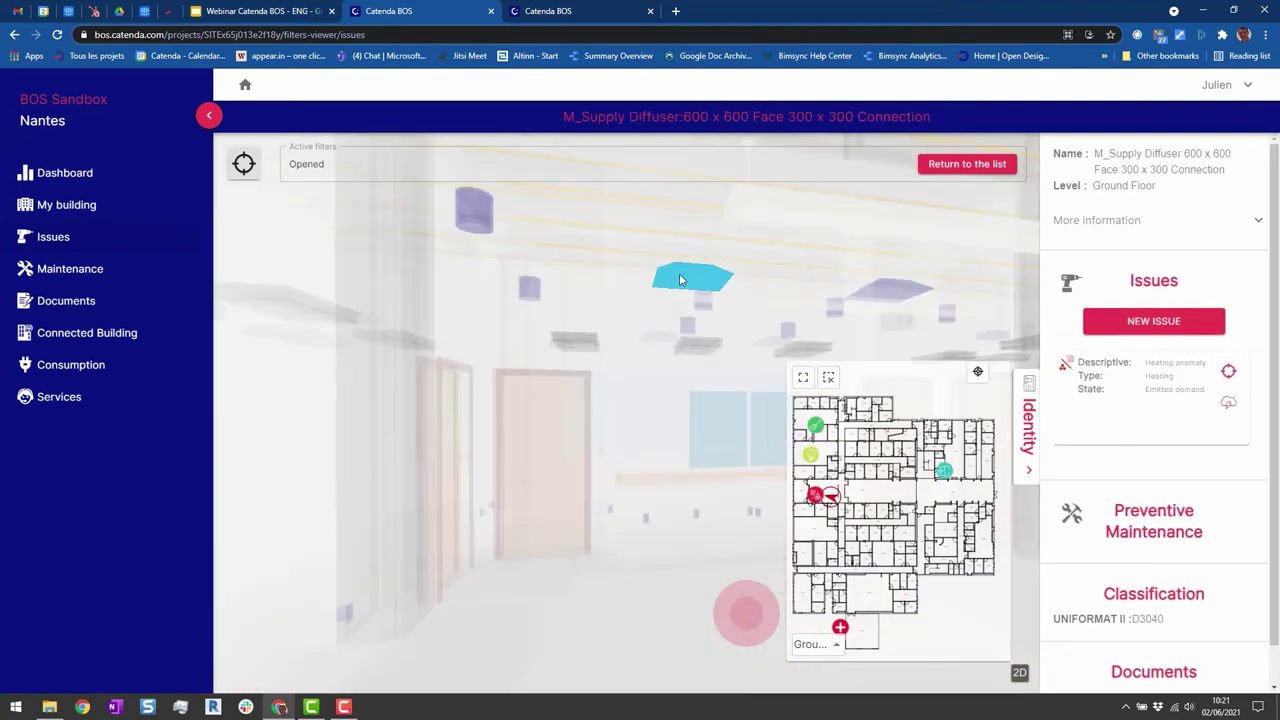
click(1158, 422)
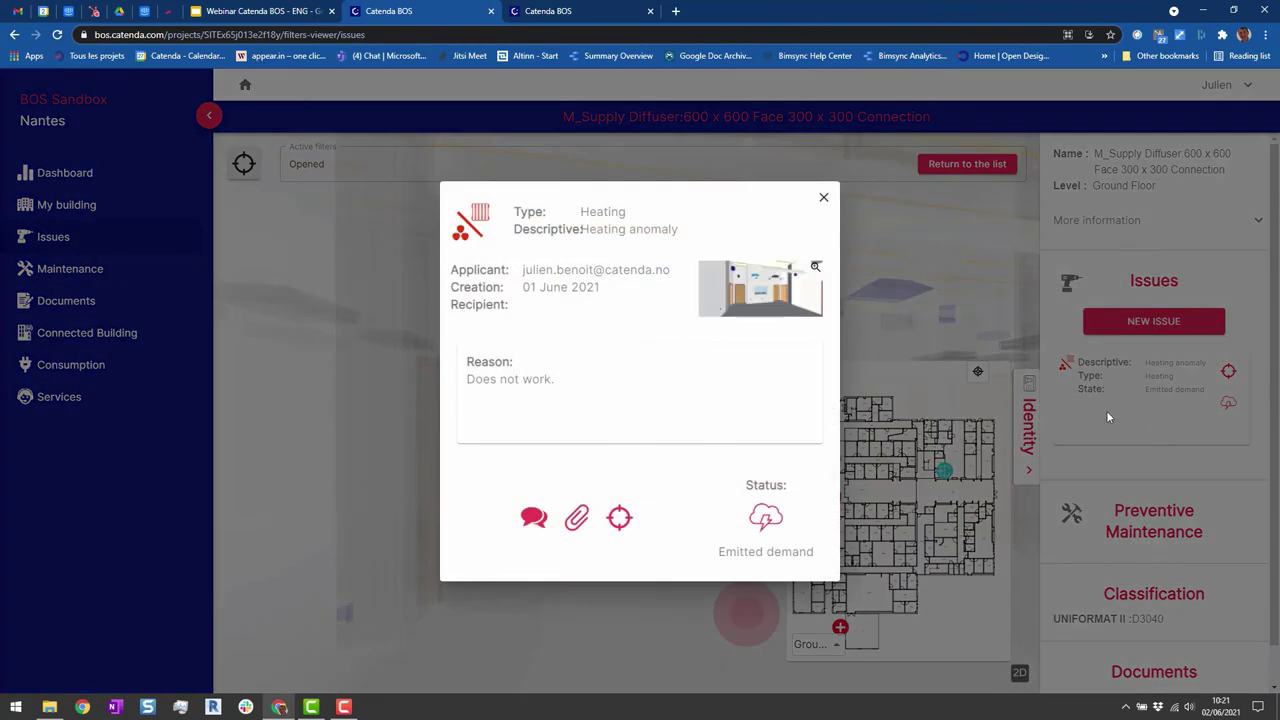
click(767, 312)
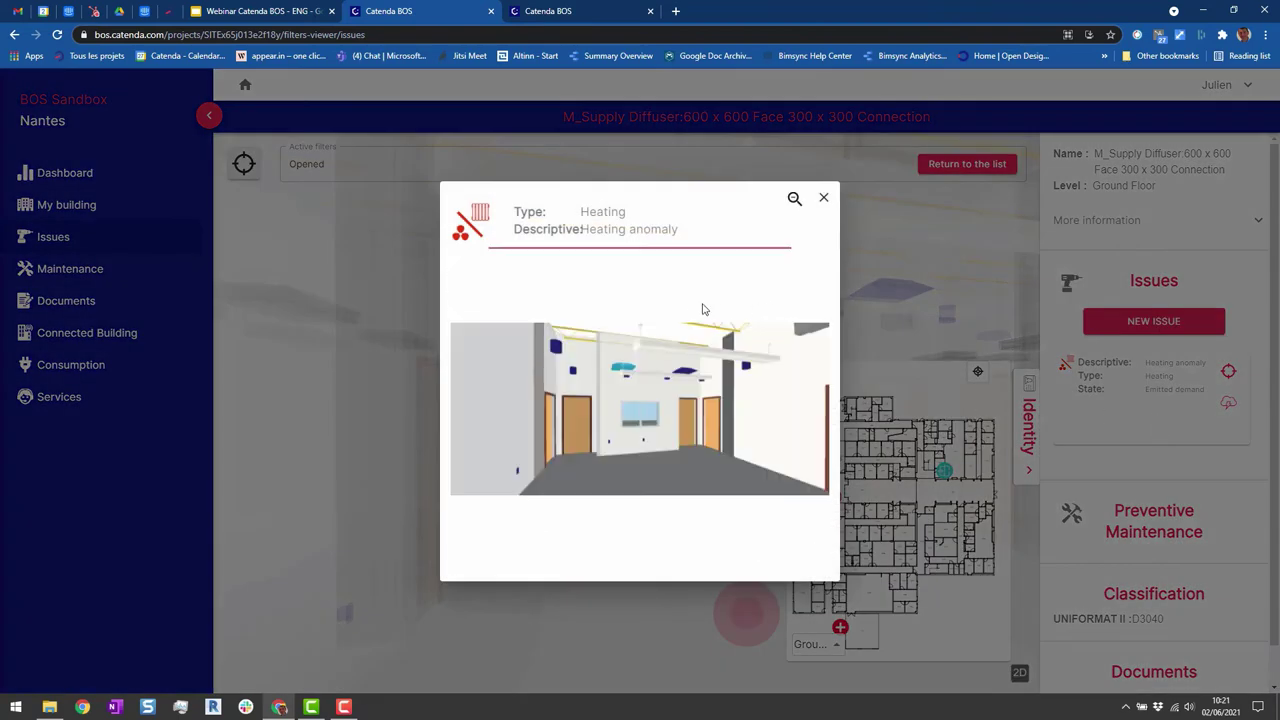
Close the enlarged snapshot and change the heating issue's status to Taken demand
click(796, 201)
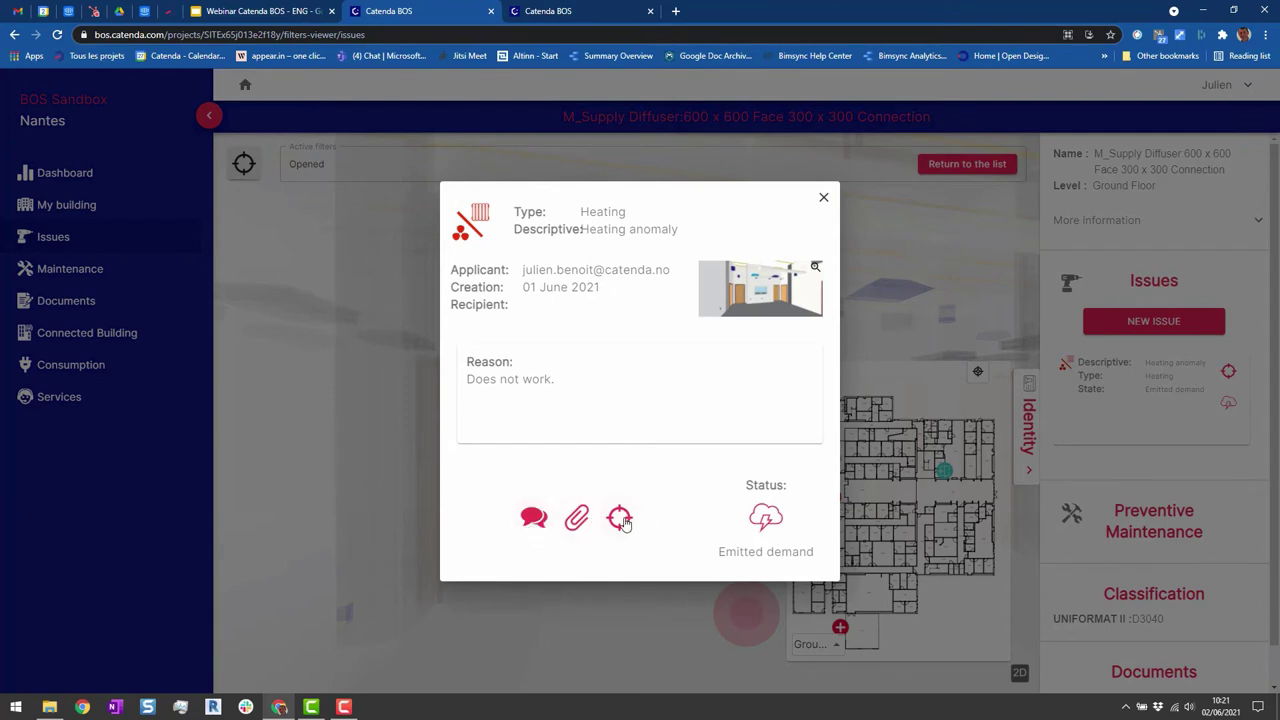
click(767, 518)
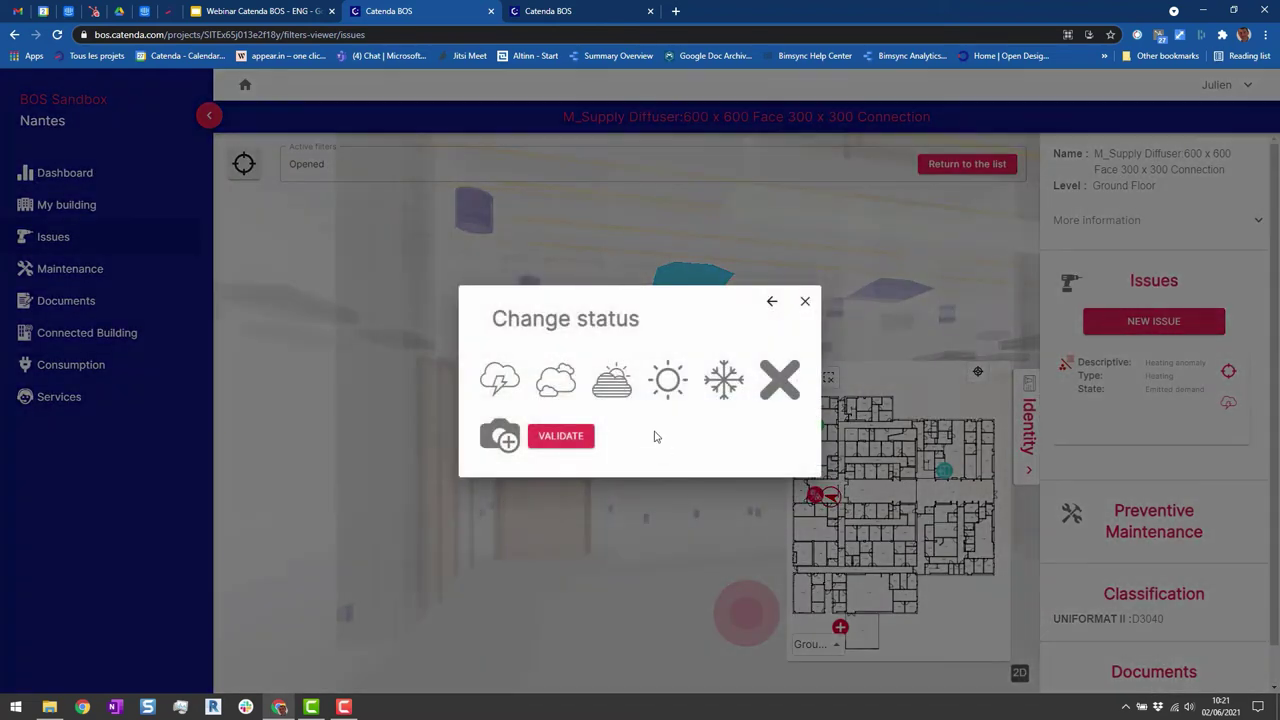
click(557, 381)
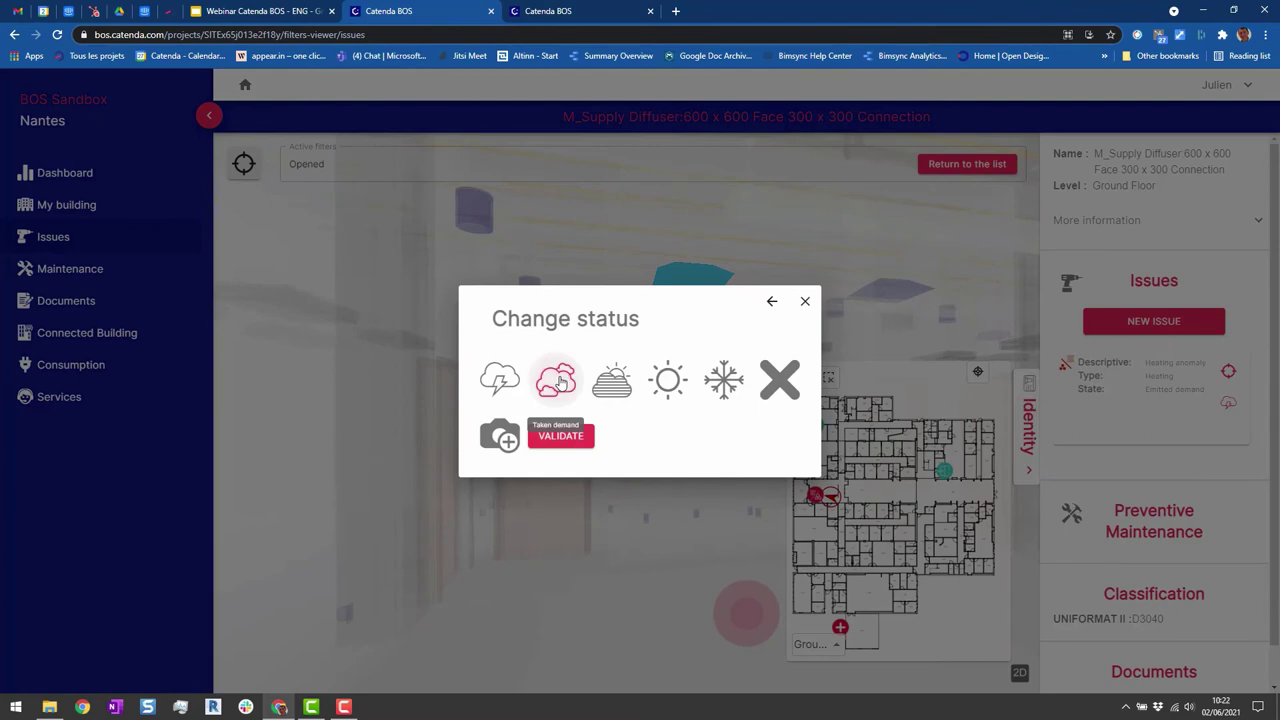
click(563, 436)
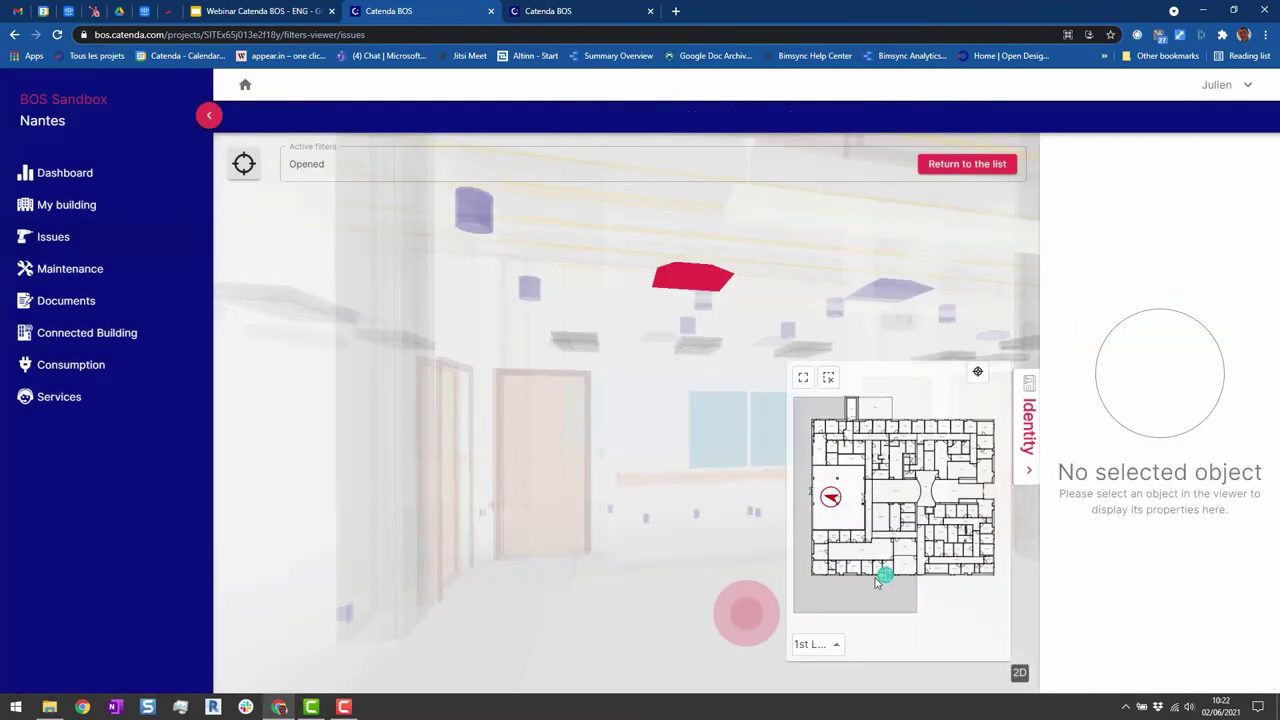
Locate the door issue from the Ground Floor plan, hide the plan and return to the issues list
click(835, 645)
click(833, 617)
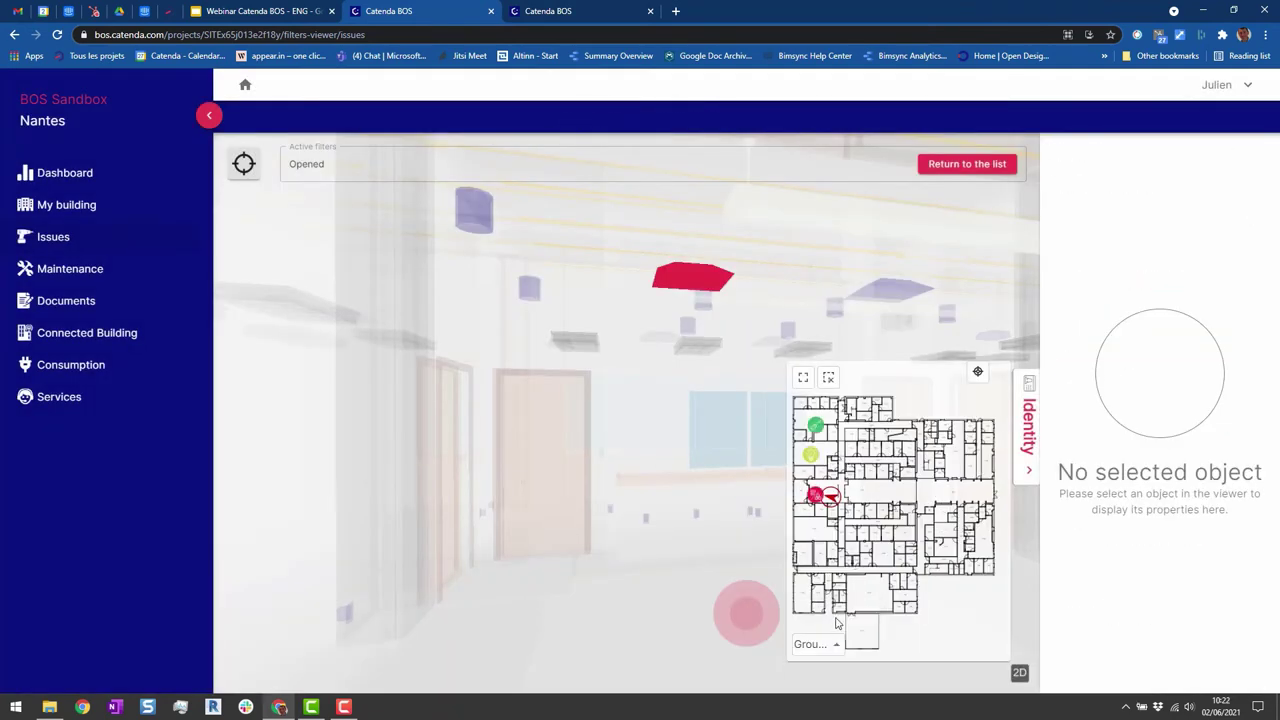
click(943, 471)
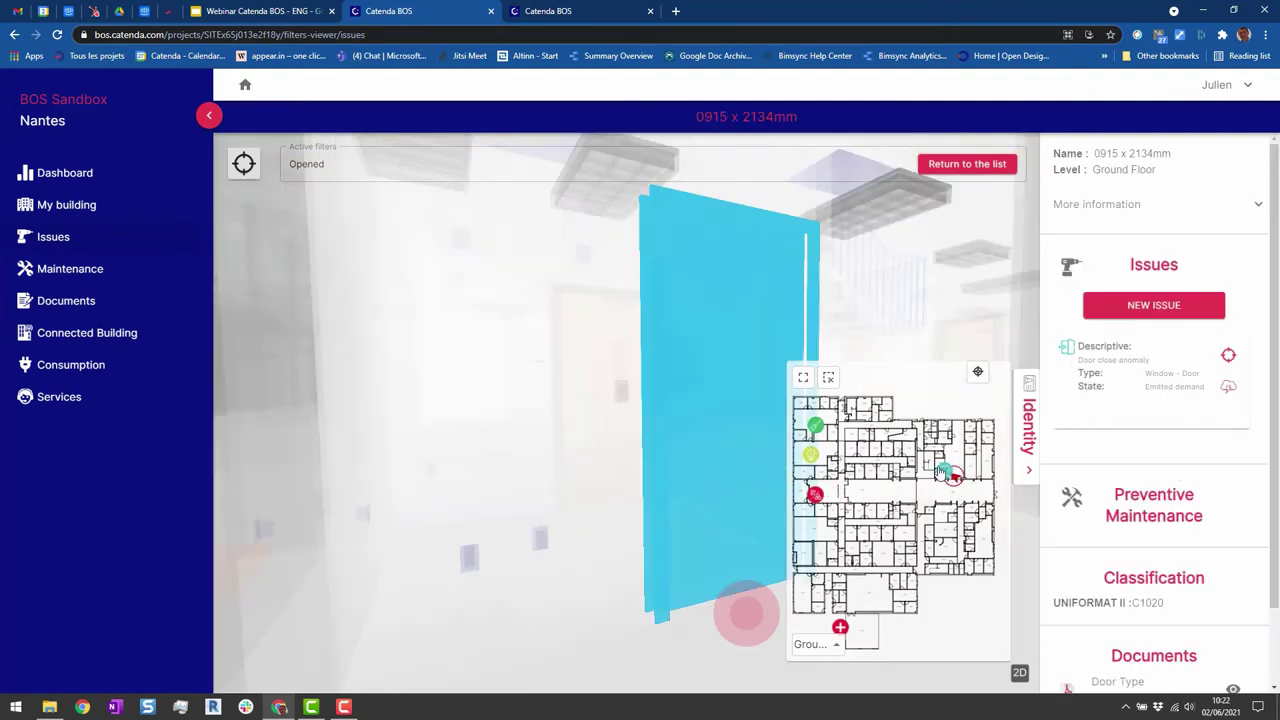
click(1020, 672)
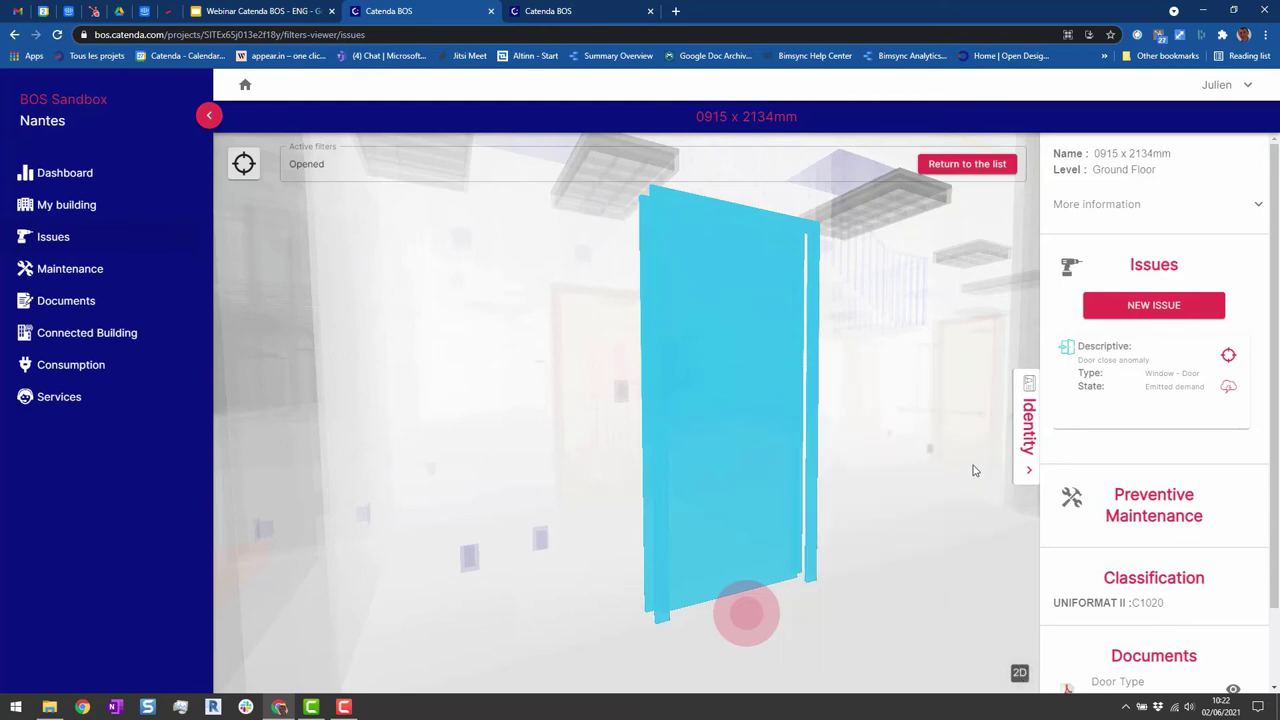
click(965, 172)
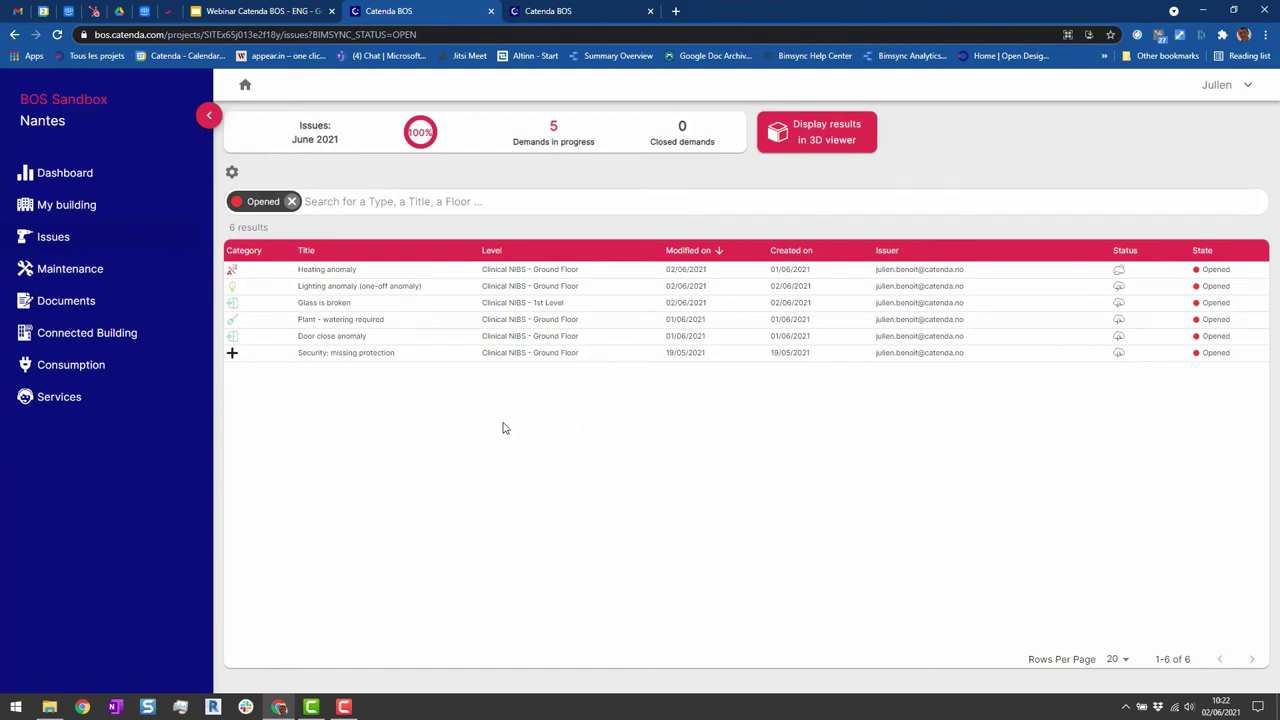
Go to Maintenance, read through the checklist of the elevator's Annual Maintenance operation and close its details
click(108, 274)
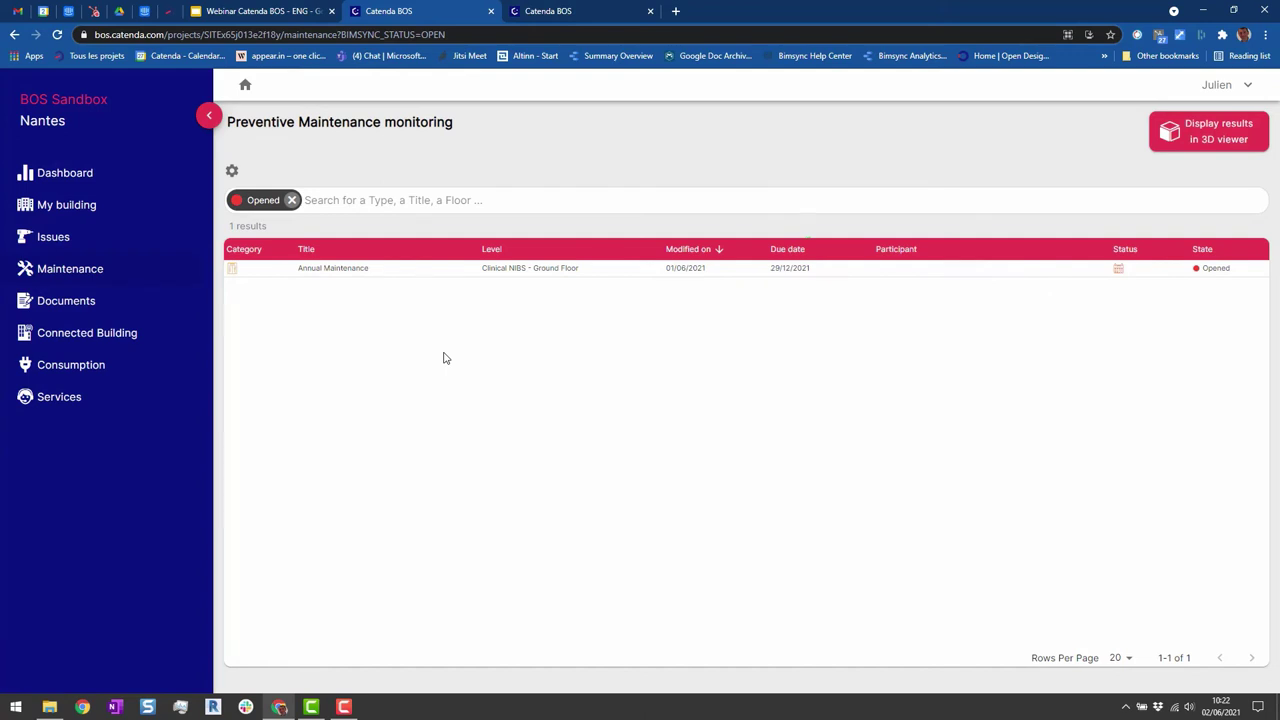
click(340, 270)
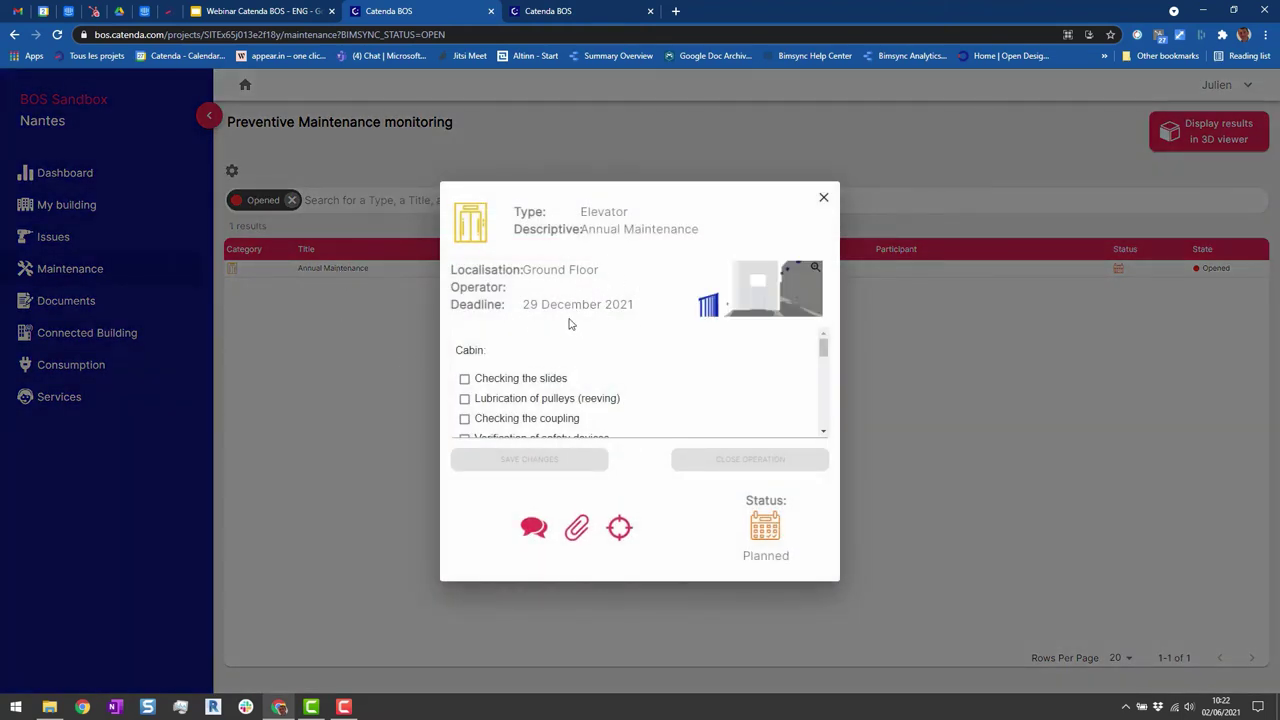
scroll(565, 374, down, 5)
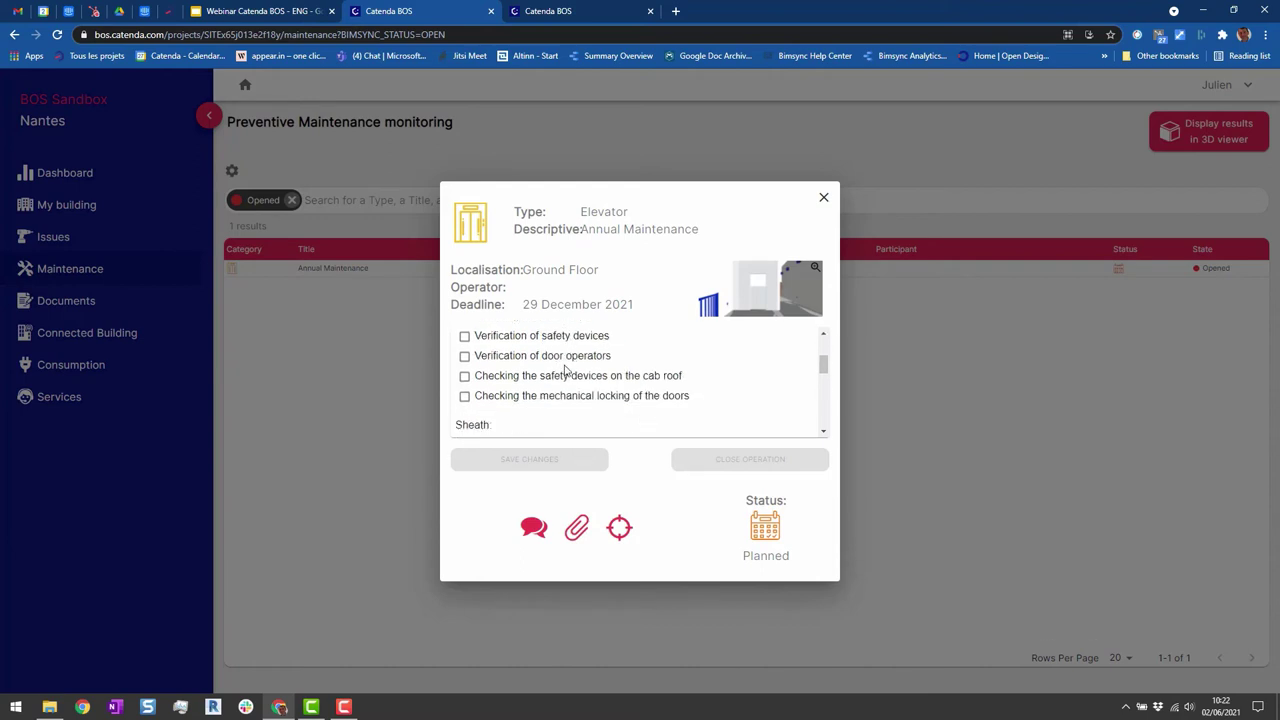
scroll(561, 376, down, 4)
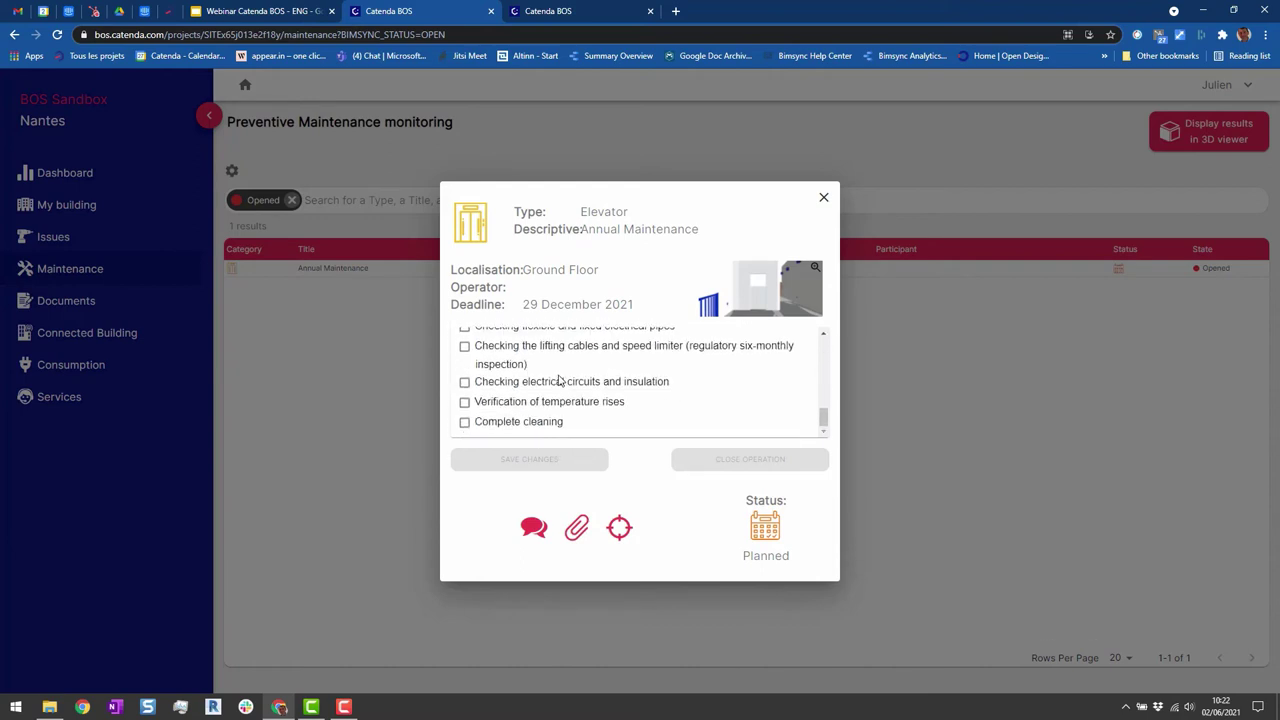
scroll(561, 385, up, 10)
click(823, 197)
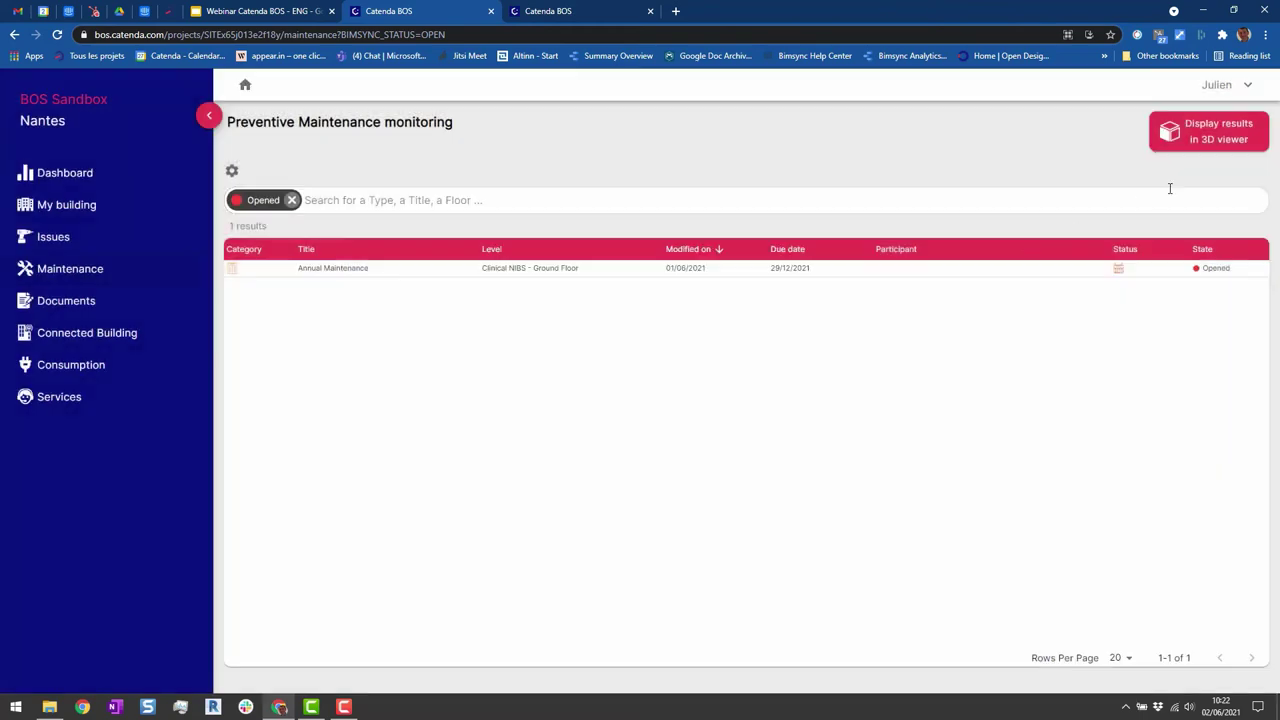
Display the maintenance operations in the 3D viewer, locate and inspect the elevator from the whole-building view, and return to the list
click(1200, 140)
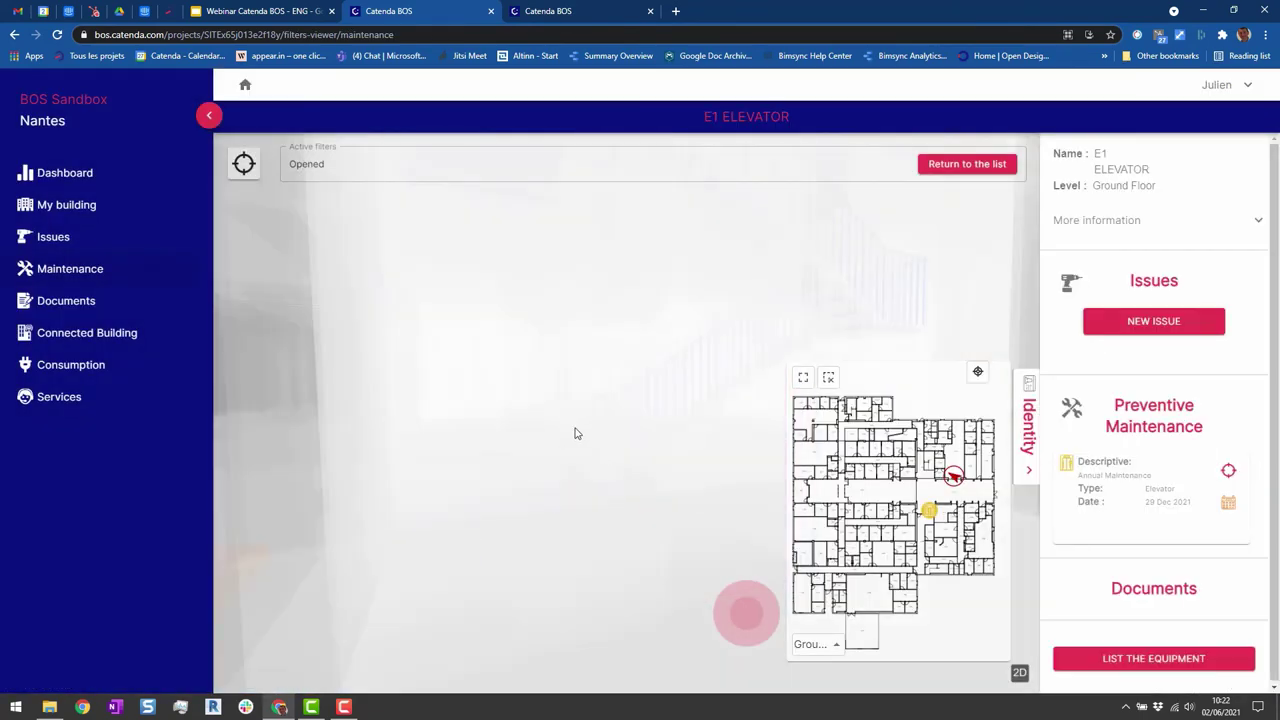
click(243, 163)
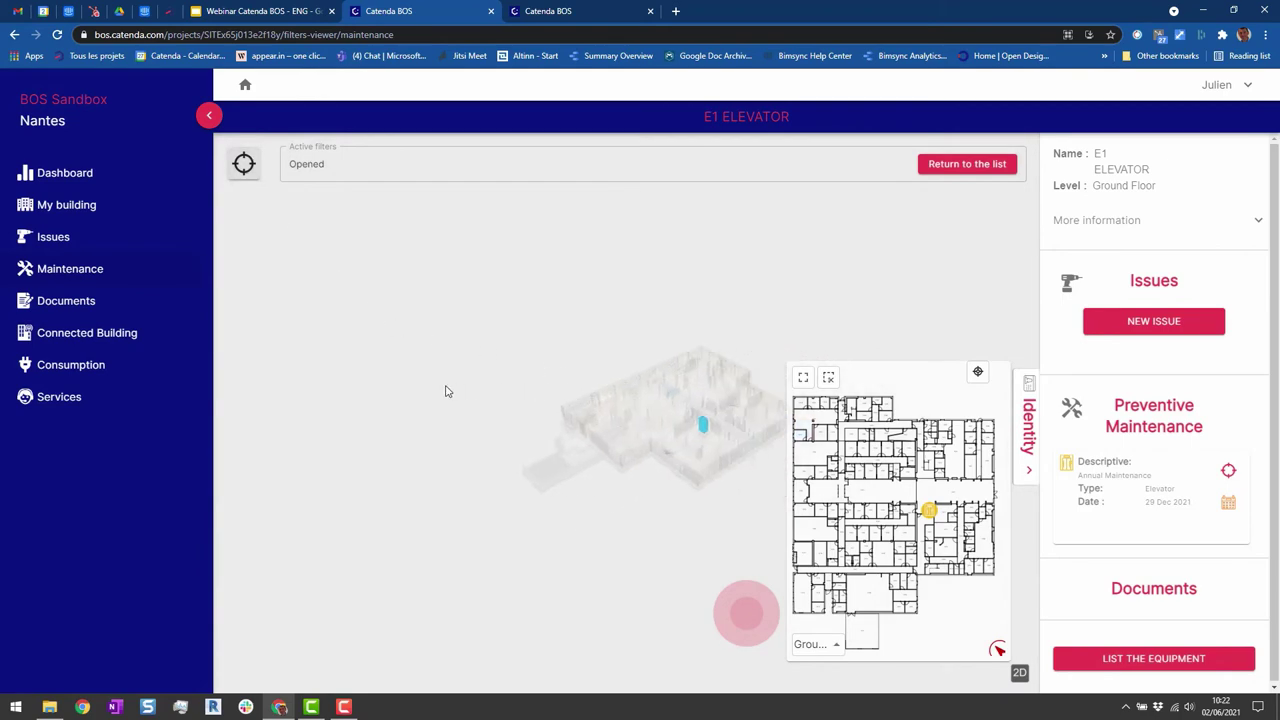
scroll(931, 505, up, 2)
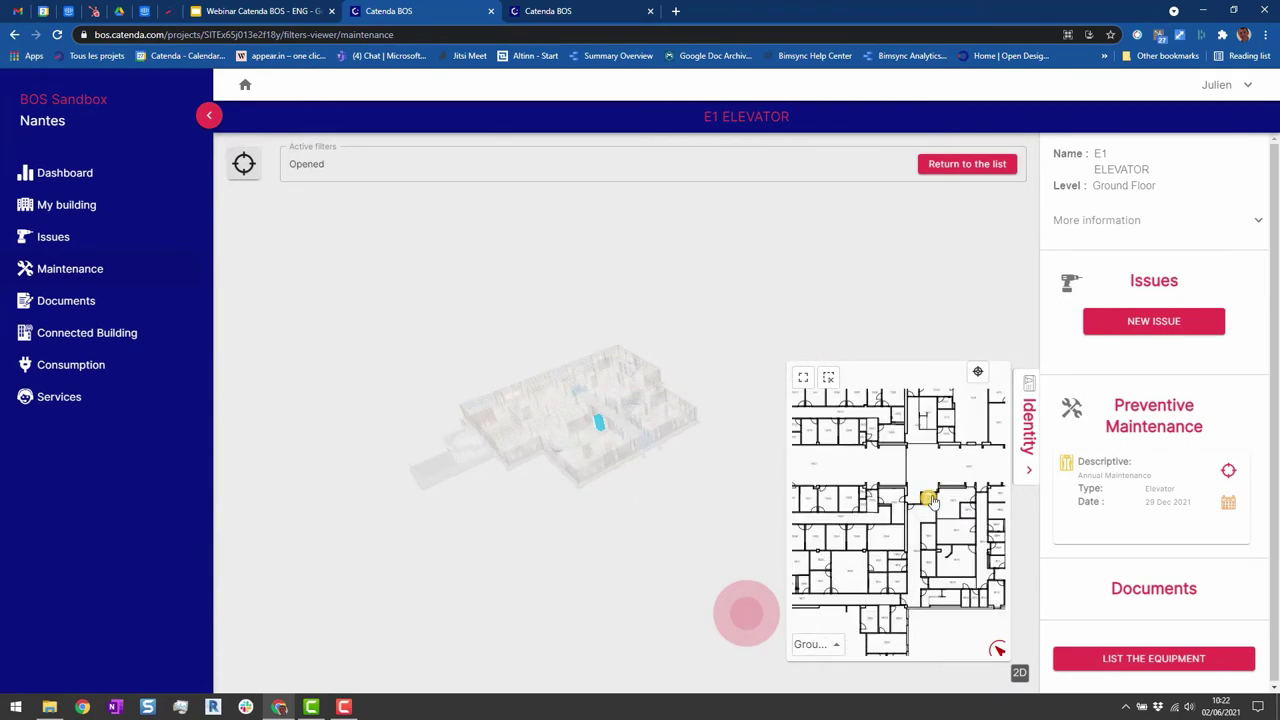
click(931, 503)
scroll(660, 450, down, 5)
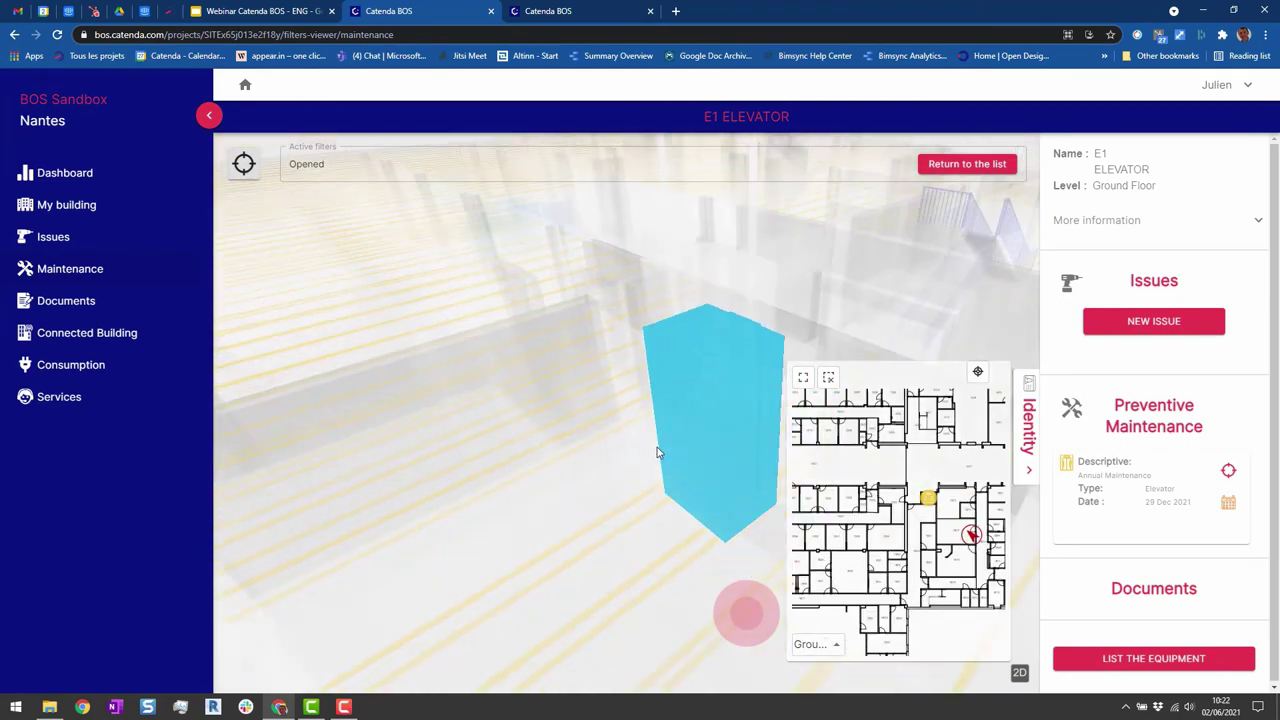
mouse_move(715, 406)
mouse_down()
mouse_move(695, 428)
mouse_move(694, 414)
mouse_move(585, 364)
mouse_up()
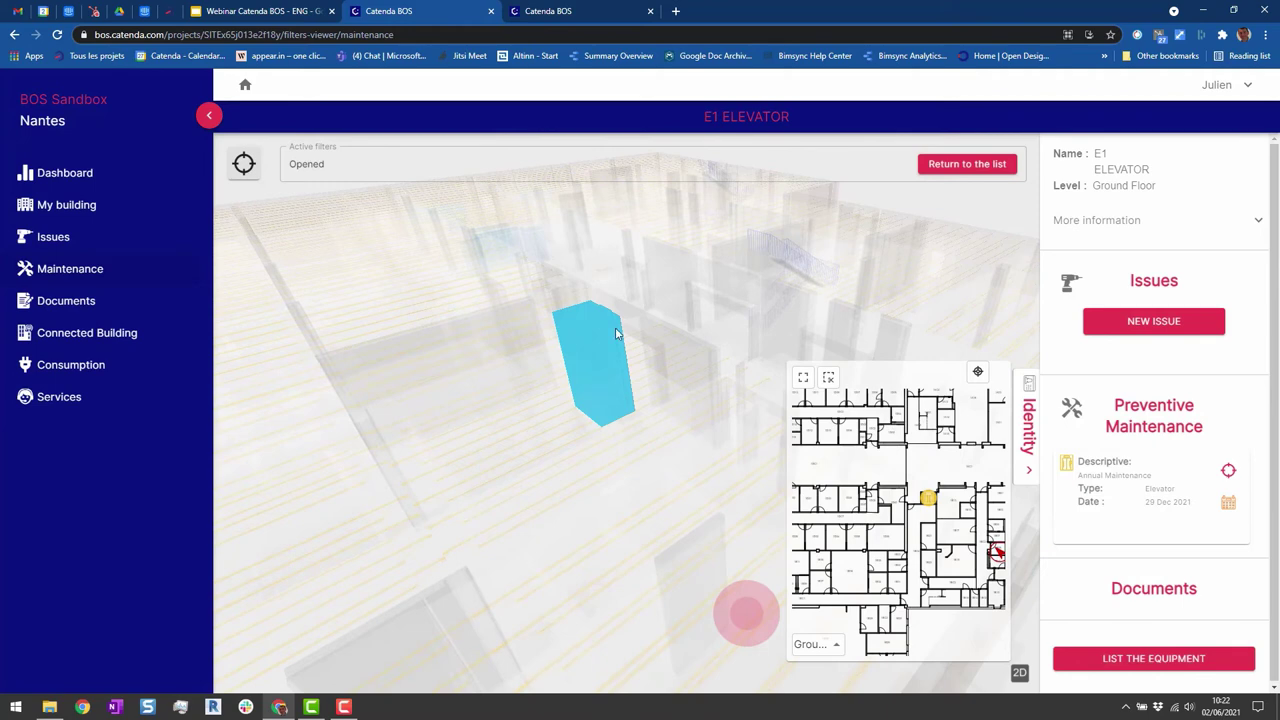
click(985, 164)
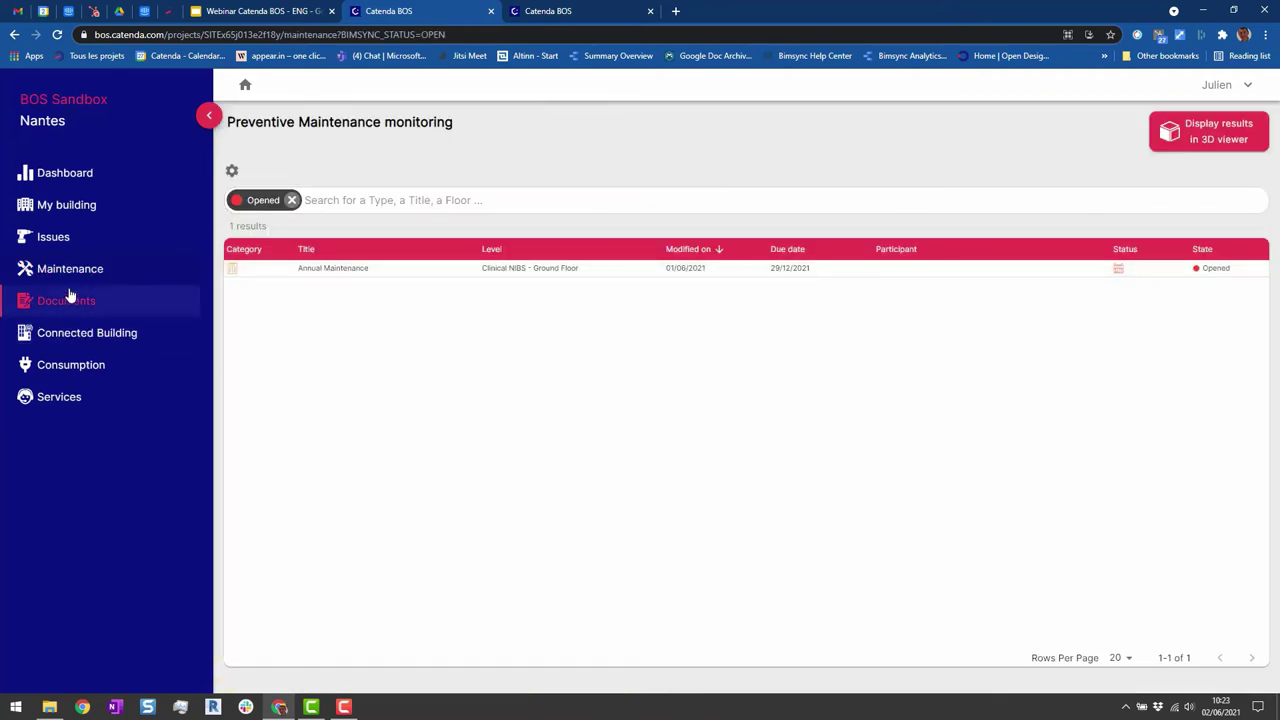
Go to My building and collapse the Identity details and the main navigation menu
click(74, 214)
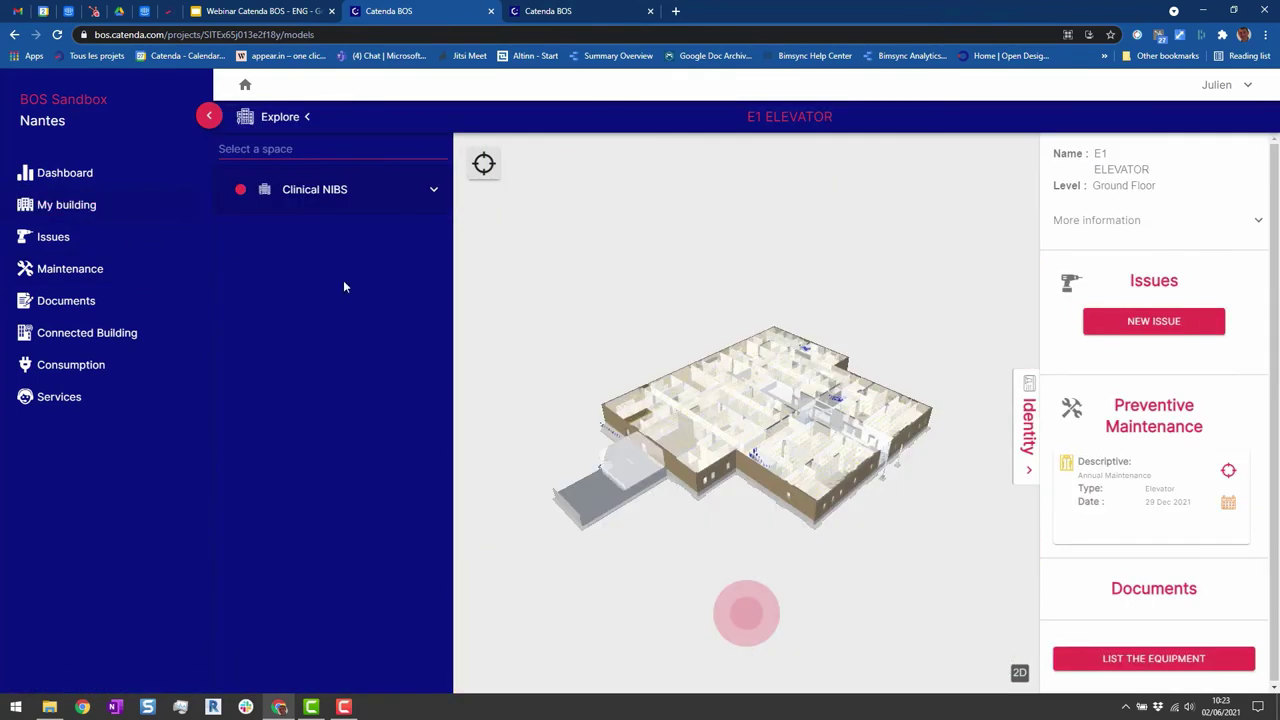
click(1022, 440)
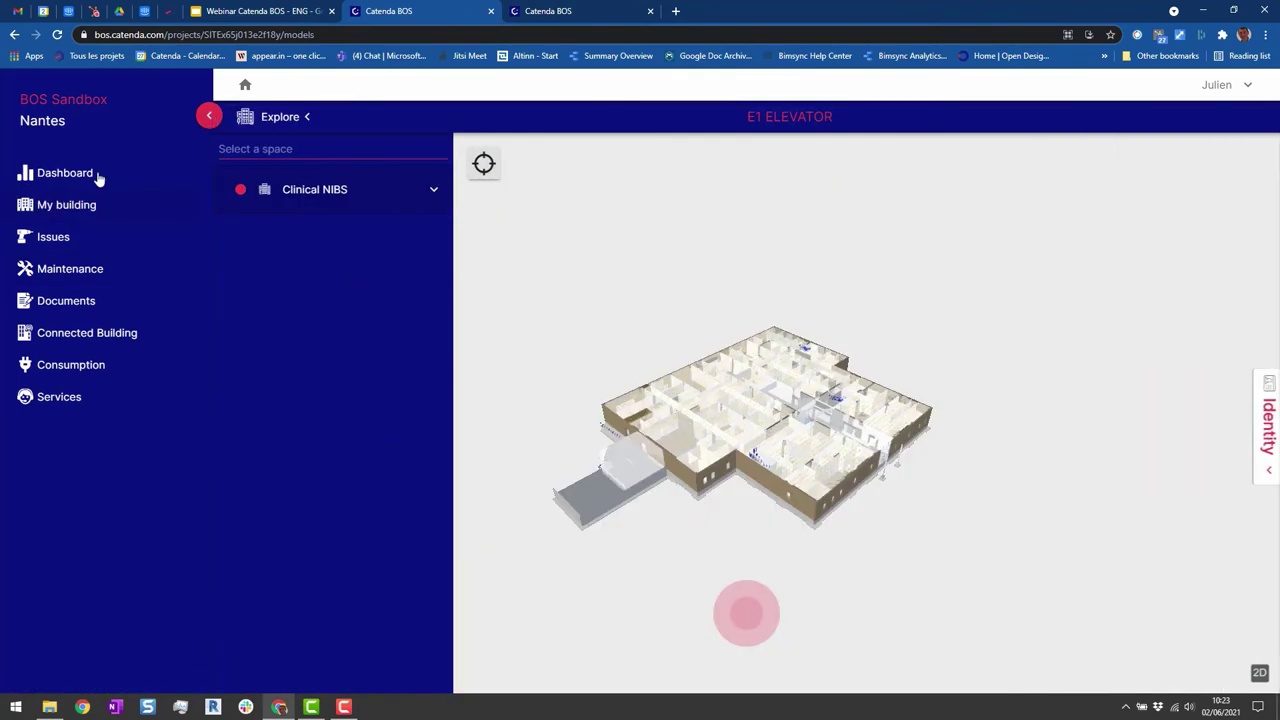
click(209, 116)
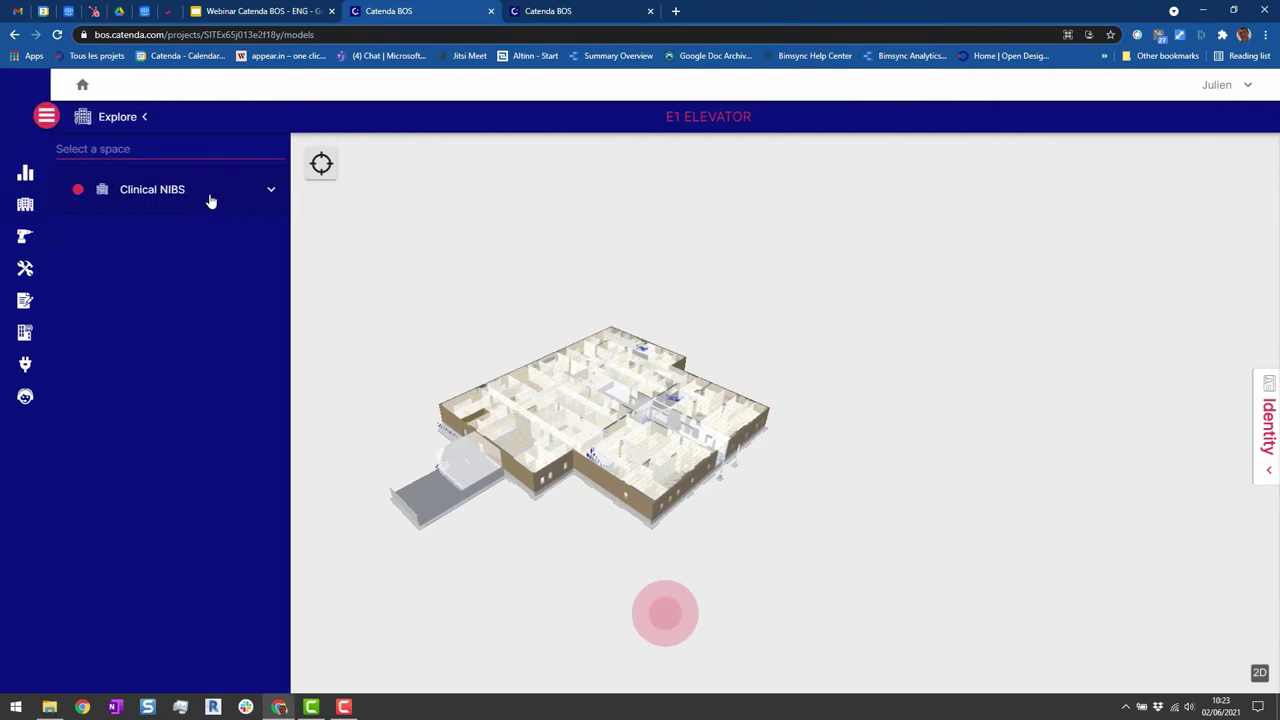
Expand the Clinical NIBS Ground Floor, search the spaces for "1" and go to 1A10 LOUNGE
click(209, 199)
click(196, 244)
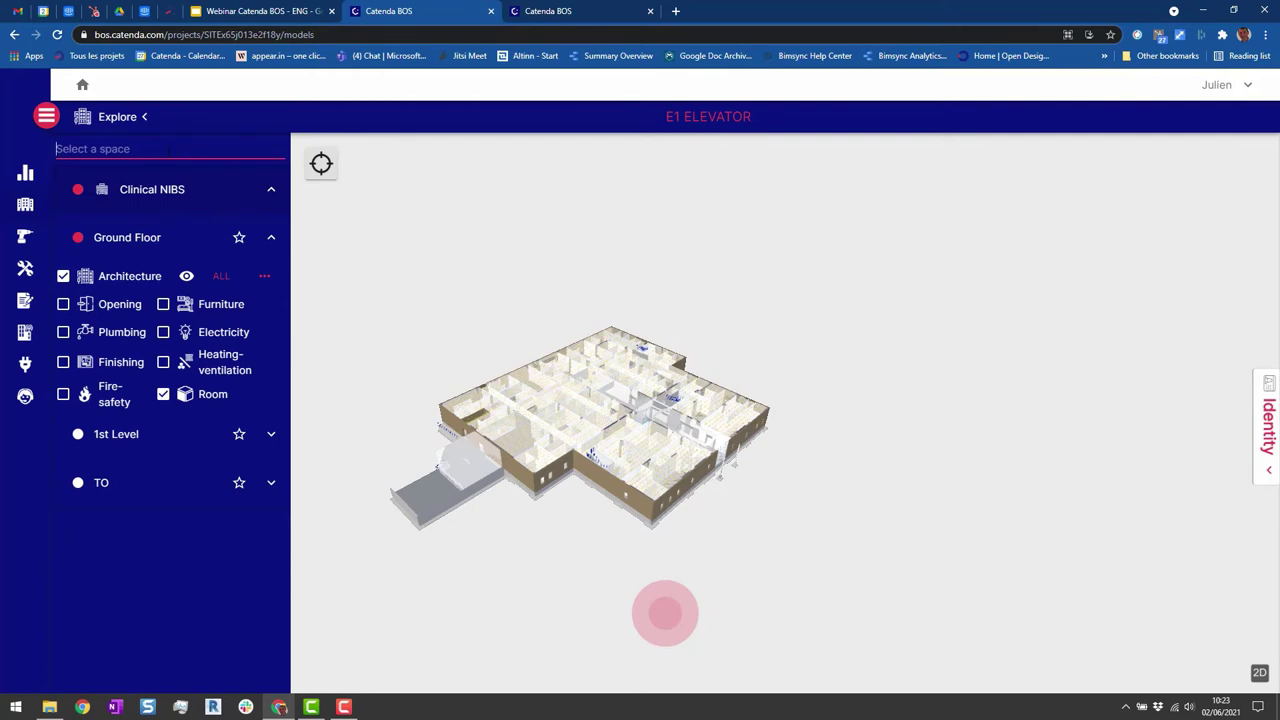
text(1)
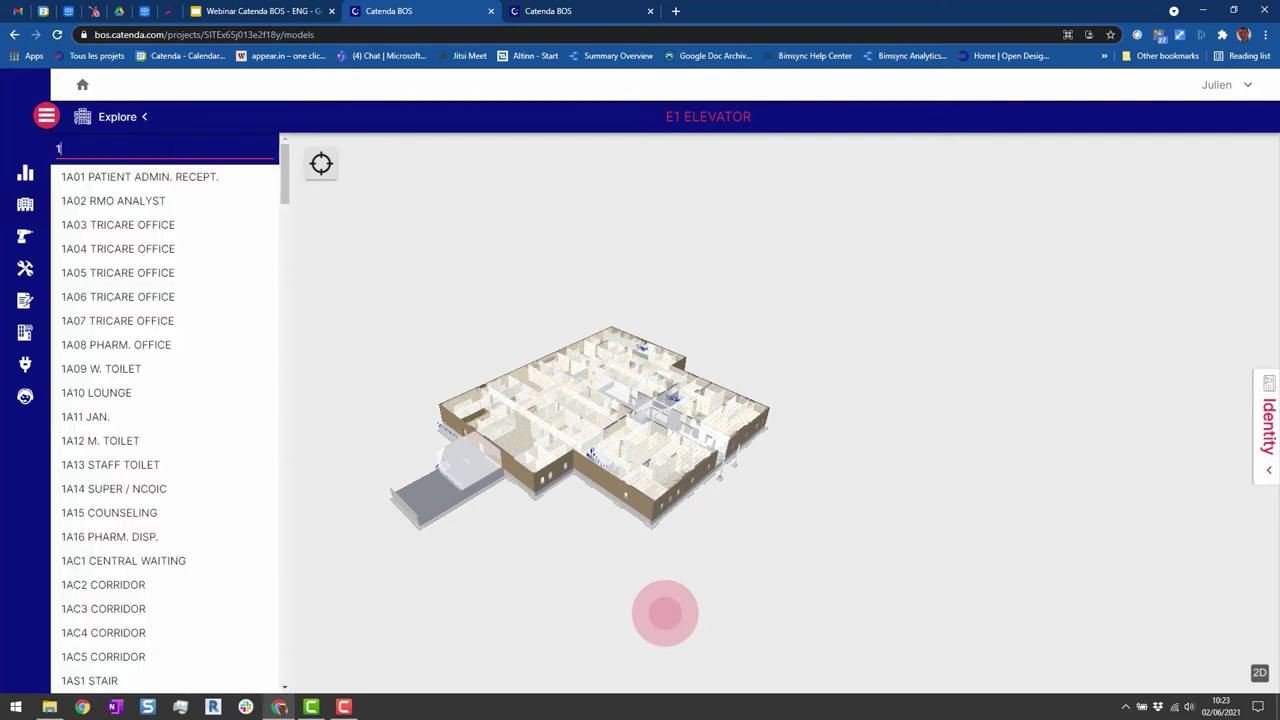
click(108, 393)
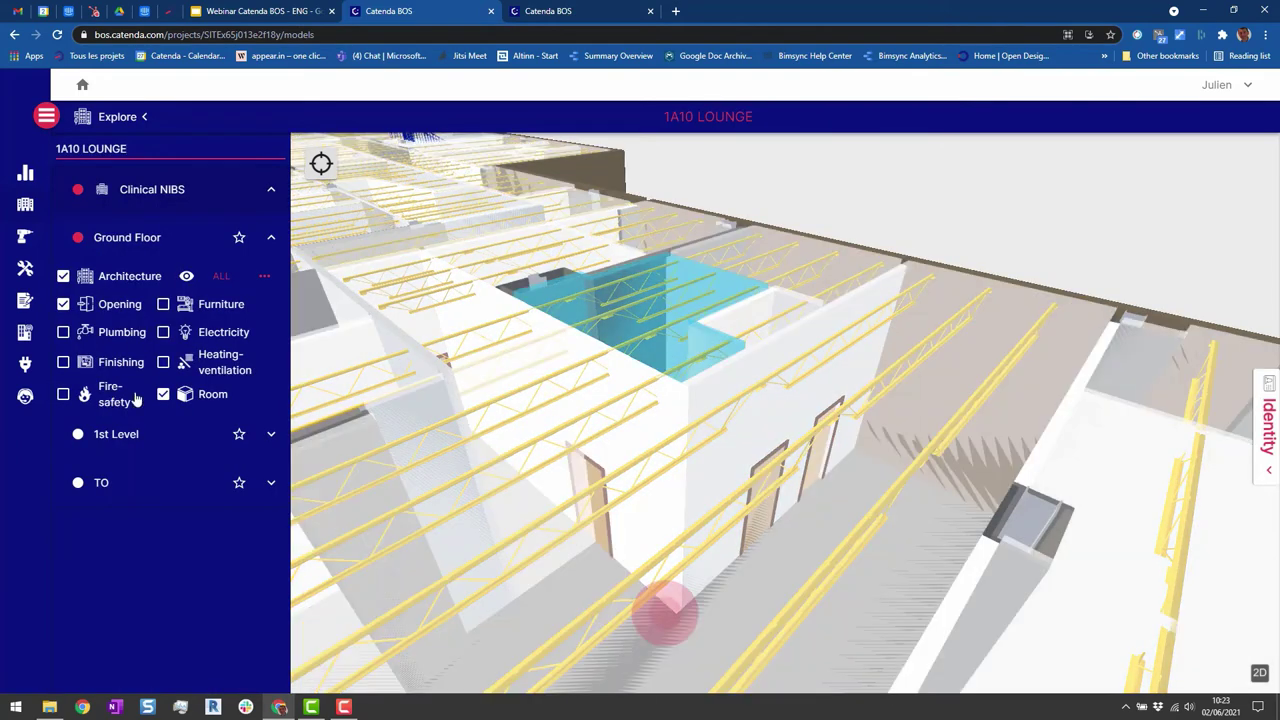
Show the 2D Ground Floor plan and enlarge the area around the highlighted lounge
click(1258, 672)
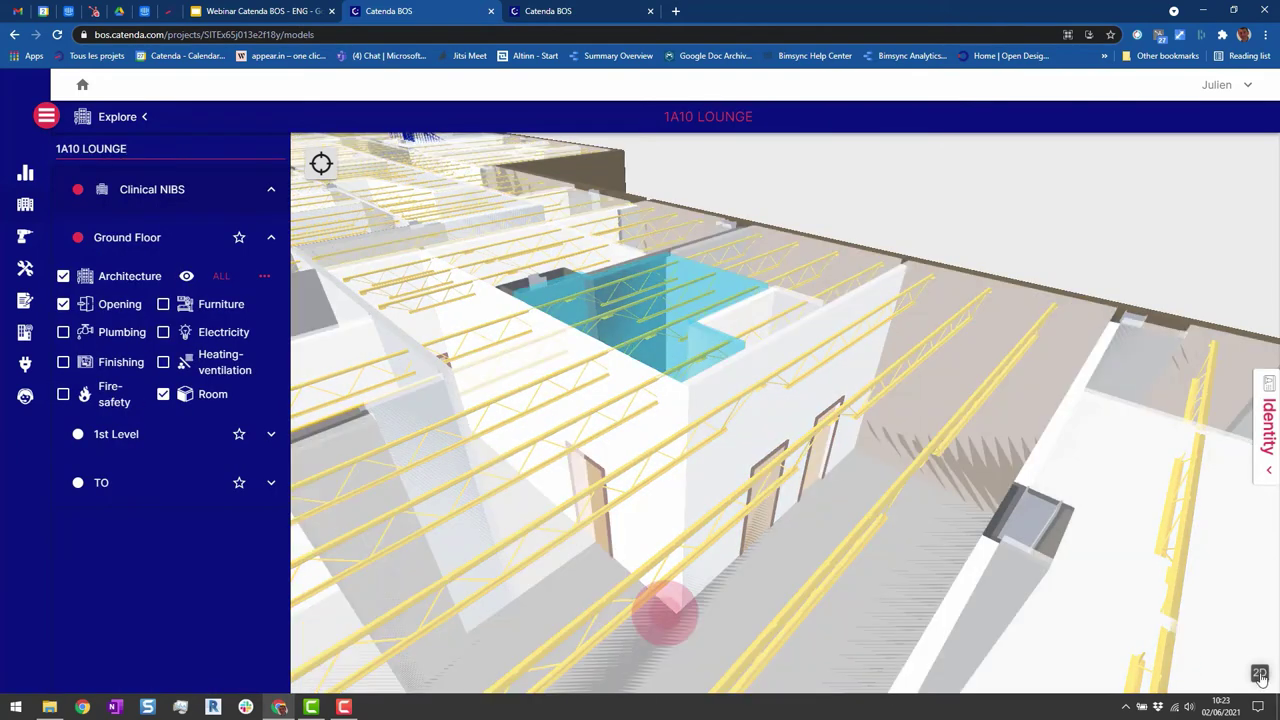
scroll(1175, 470, down, 2)
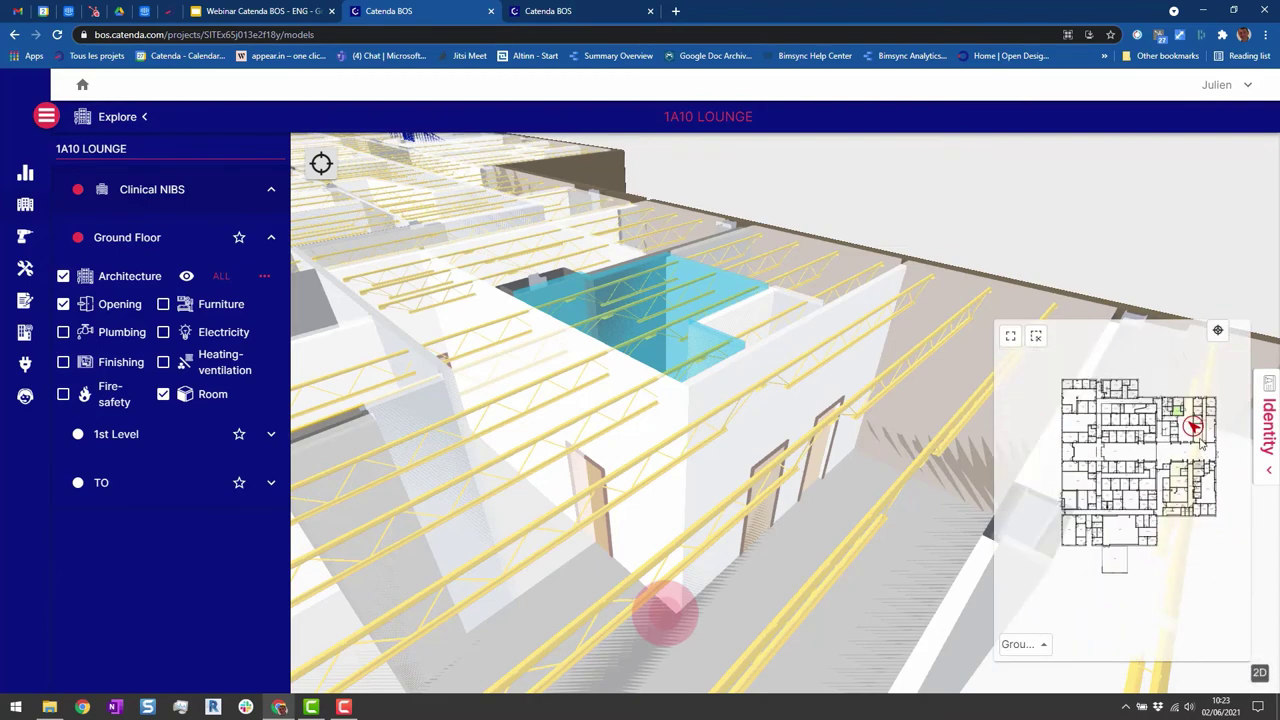
scroll(1167, 397, up, 3)
scroll(1167, 397, up, 2)
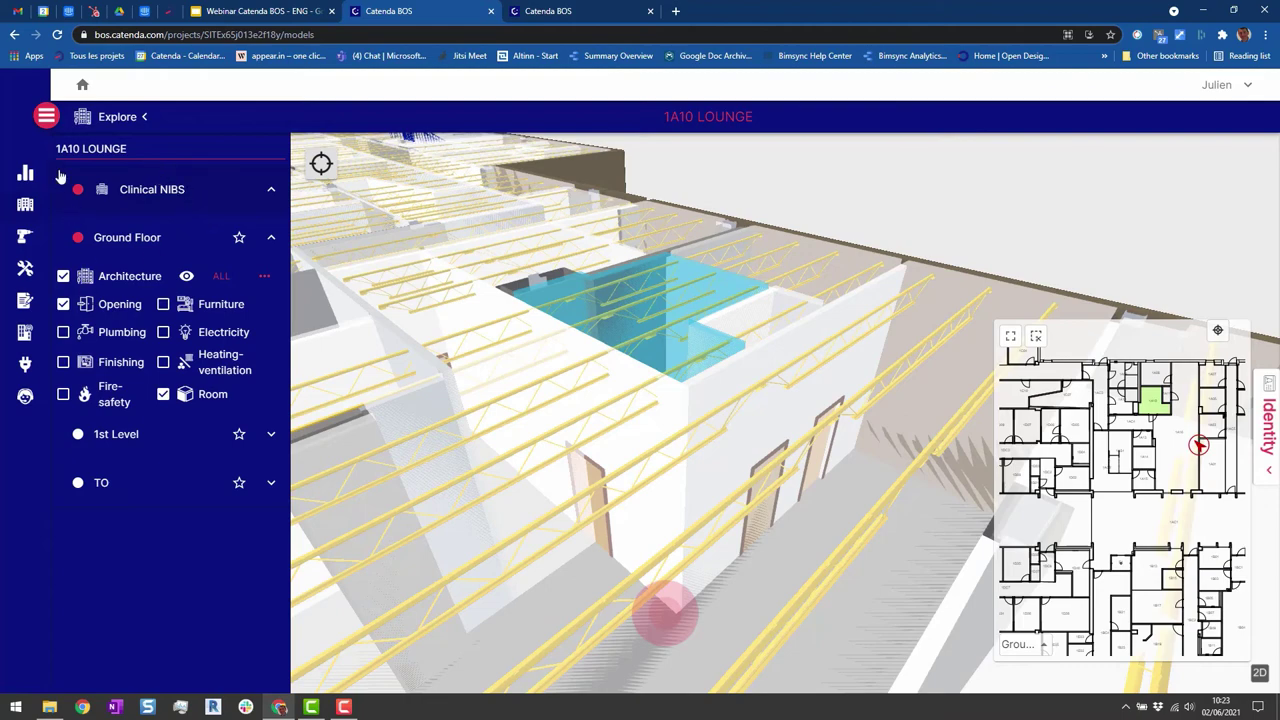
In Documents, browse the Architecte folder of As Built Documents and preview V2-SD-10-PreventiveMaintenanceProcedures-AirHandlingUnits.pdf from Procedures
click(47, 118)
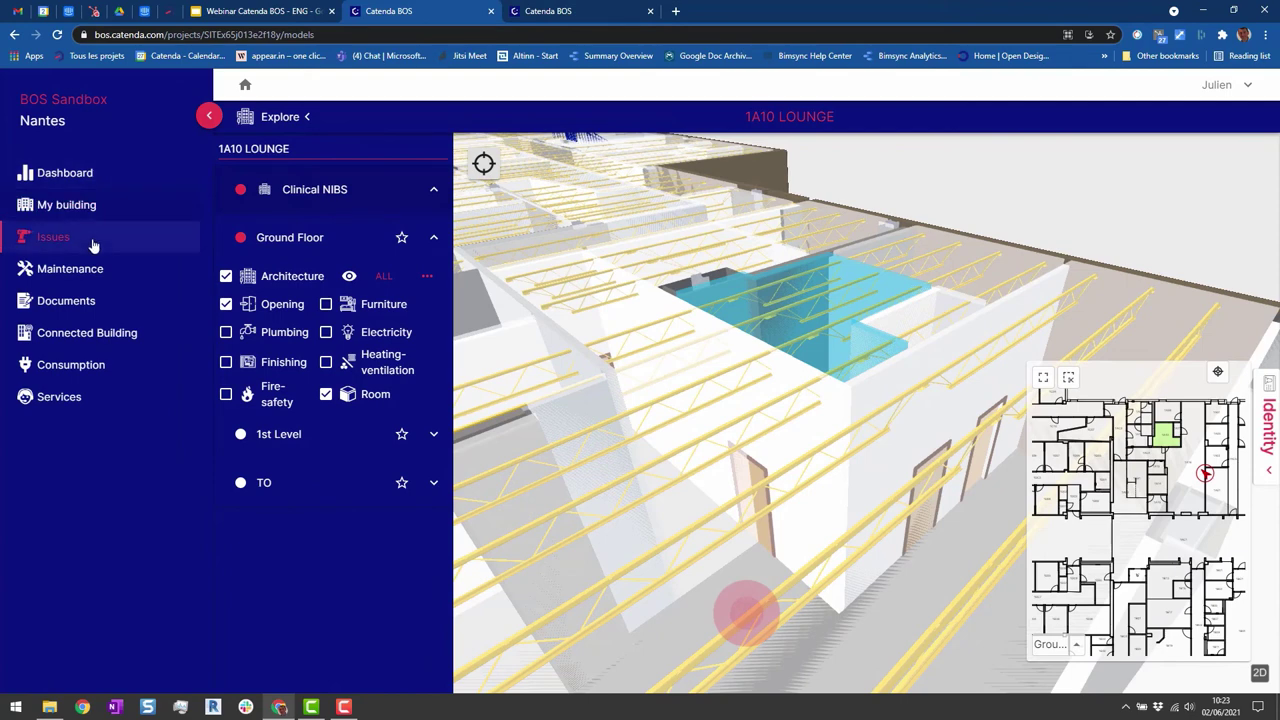
click(95, 304)
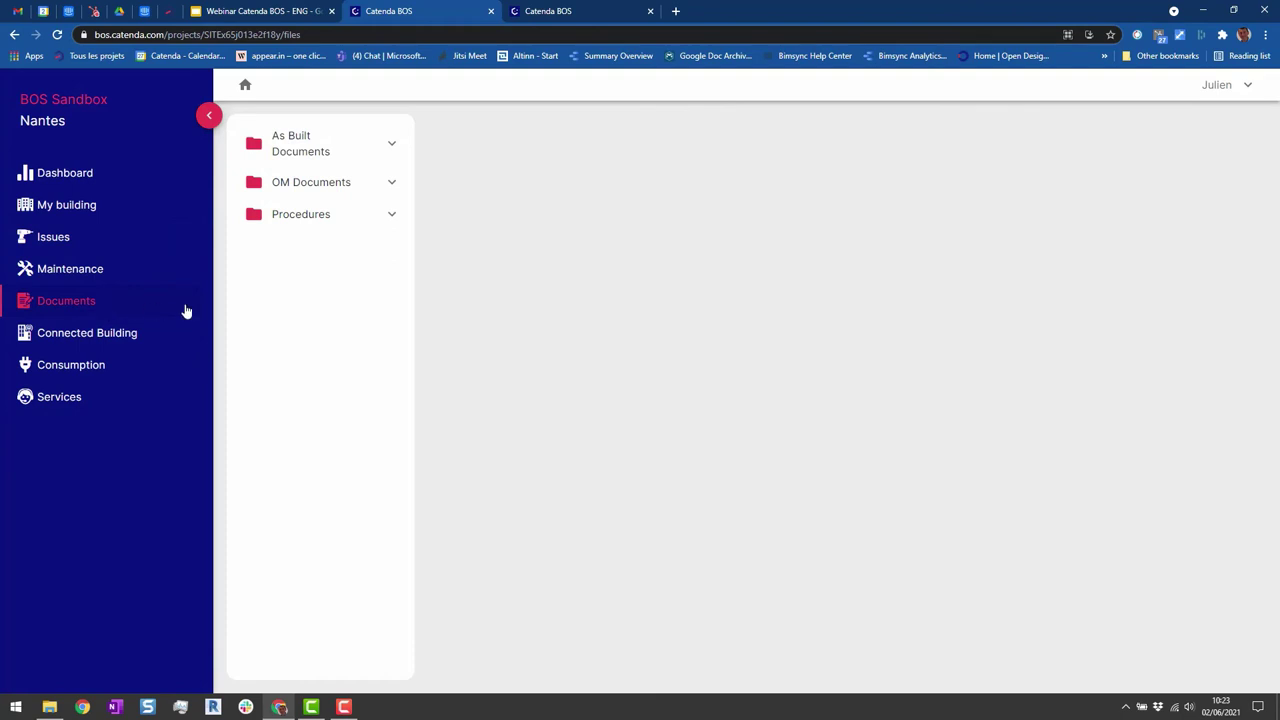
click(393, 147)
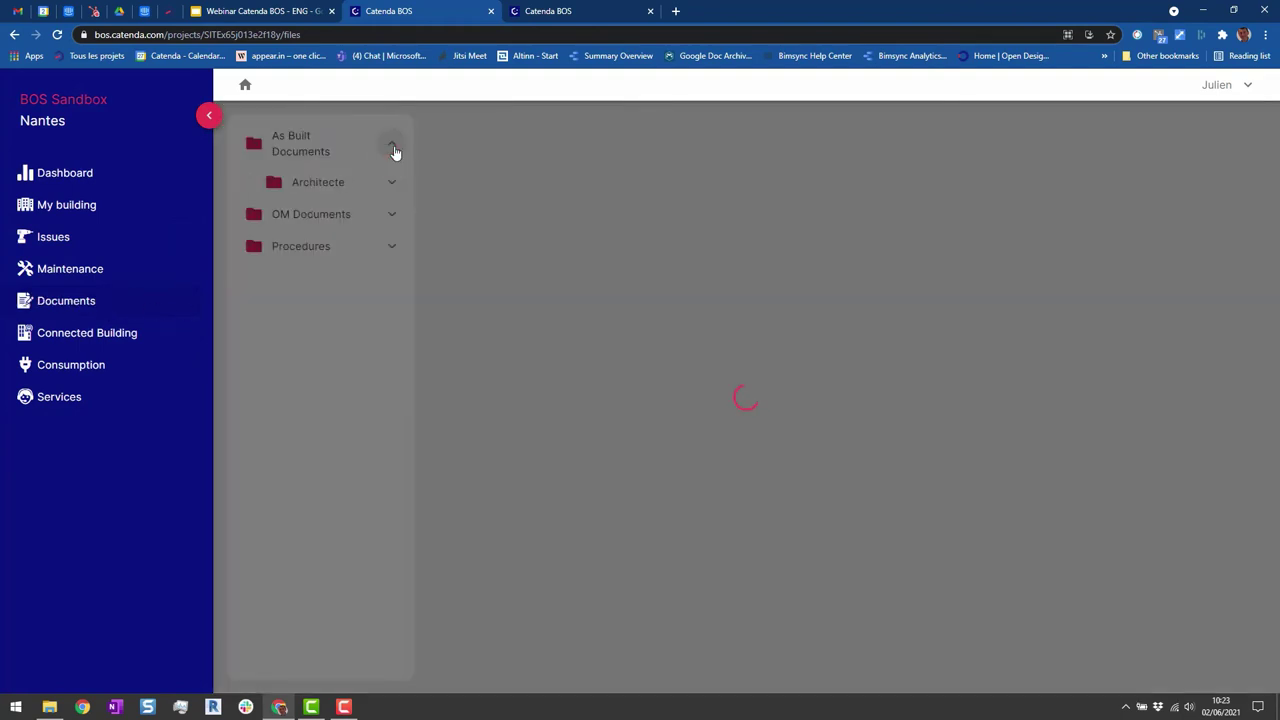
click(357, 188)
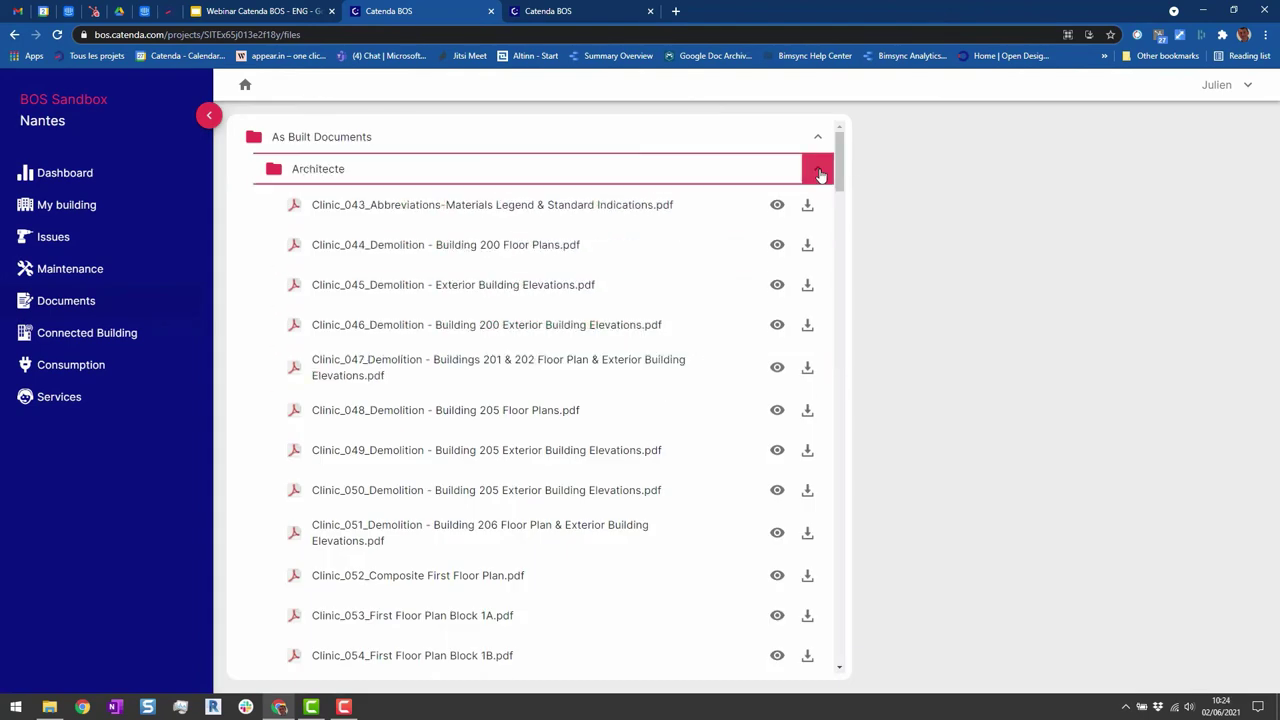
click(766, 180)
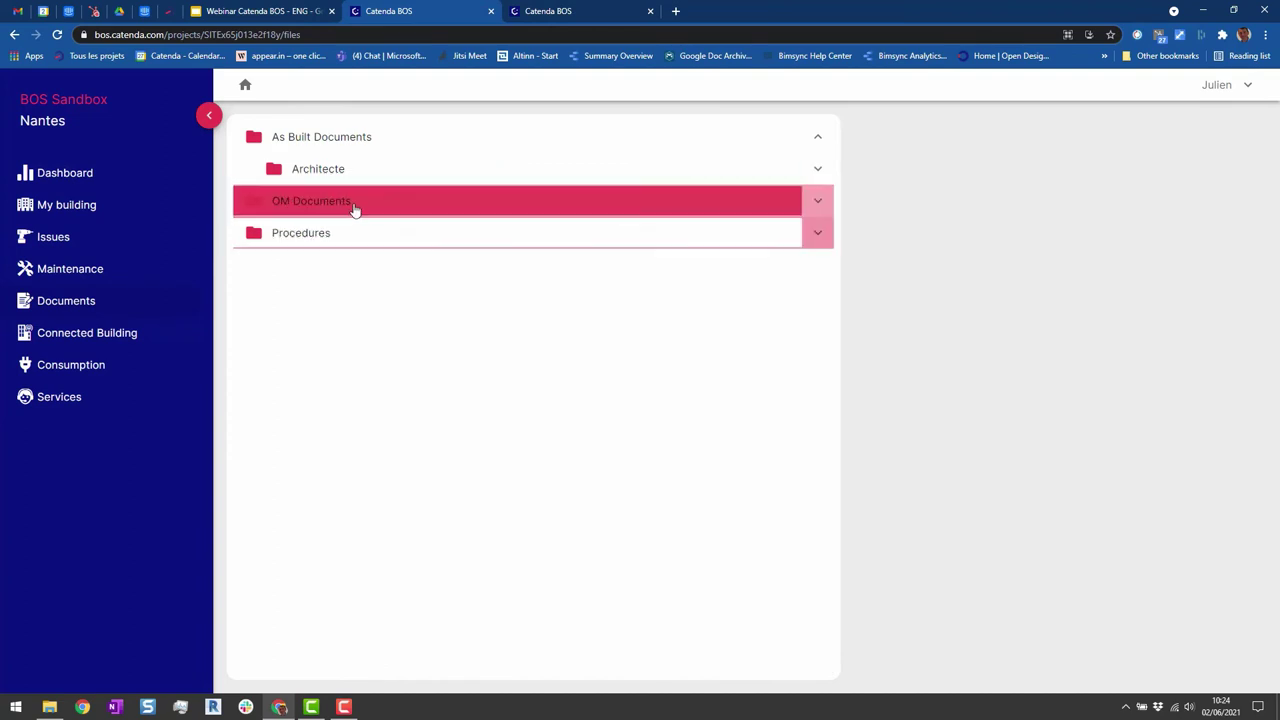
click(820, 234)
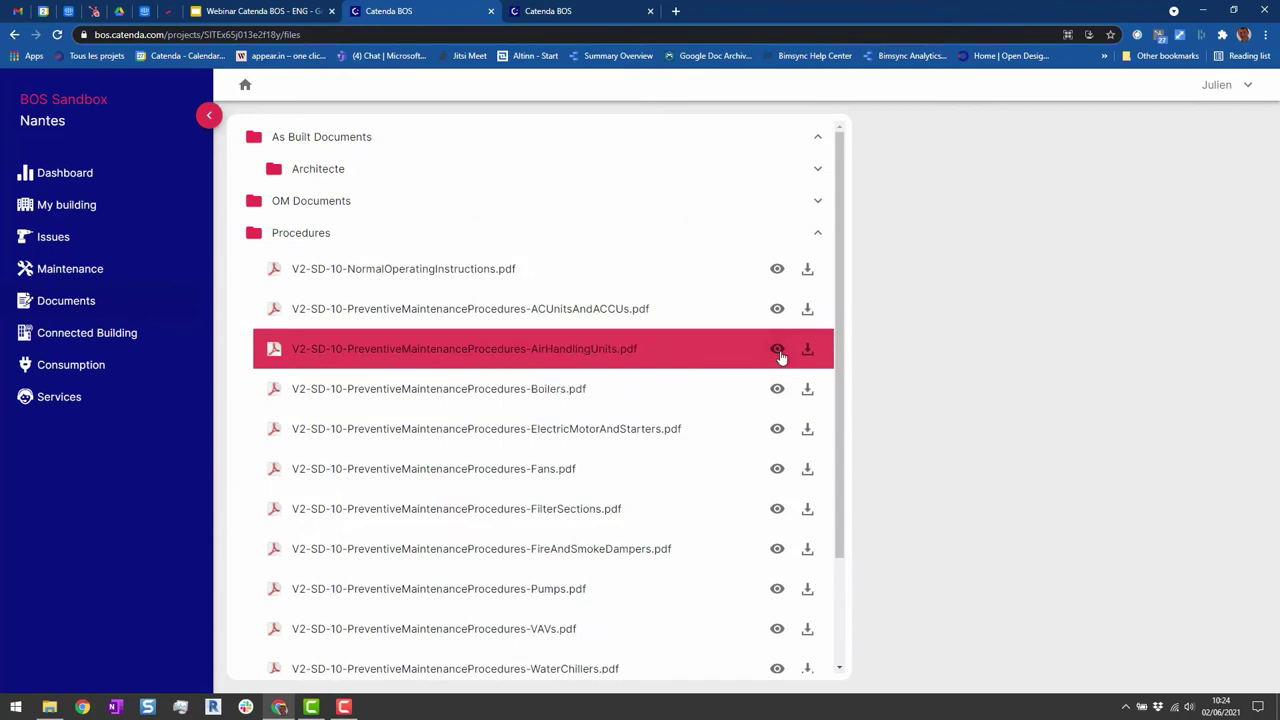
click(776, 352)
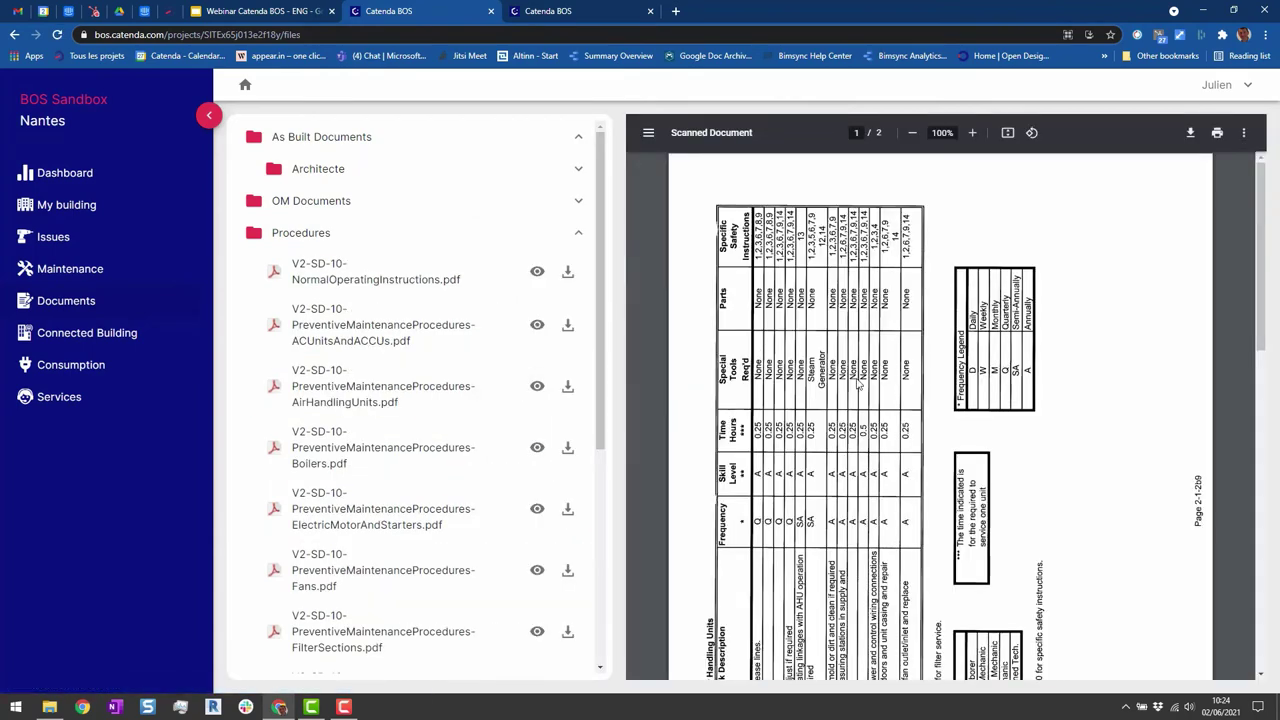
Read through the air handling units maintenance procedure, and return to the Dashboard
scroll(860, 384, down, 5)
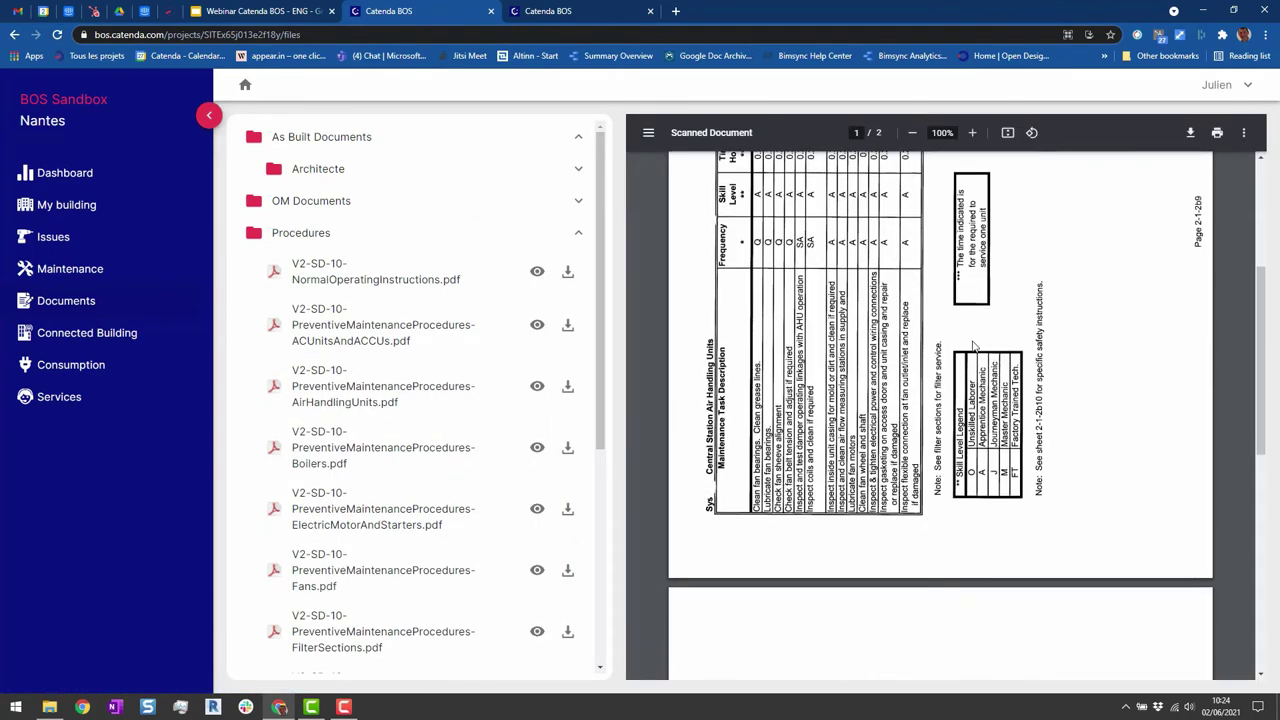
scroll(877, 386, up, 4)
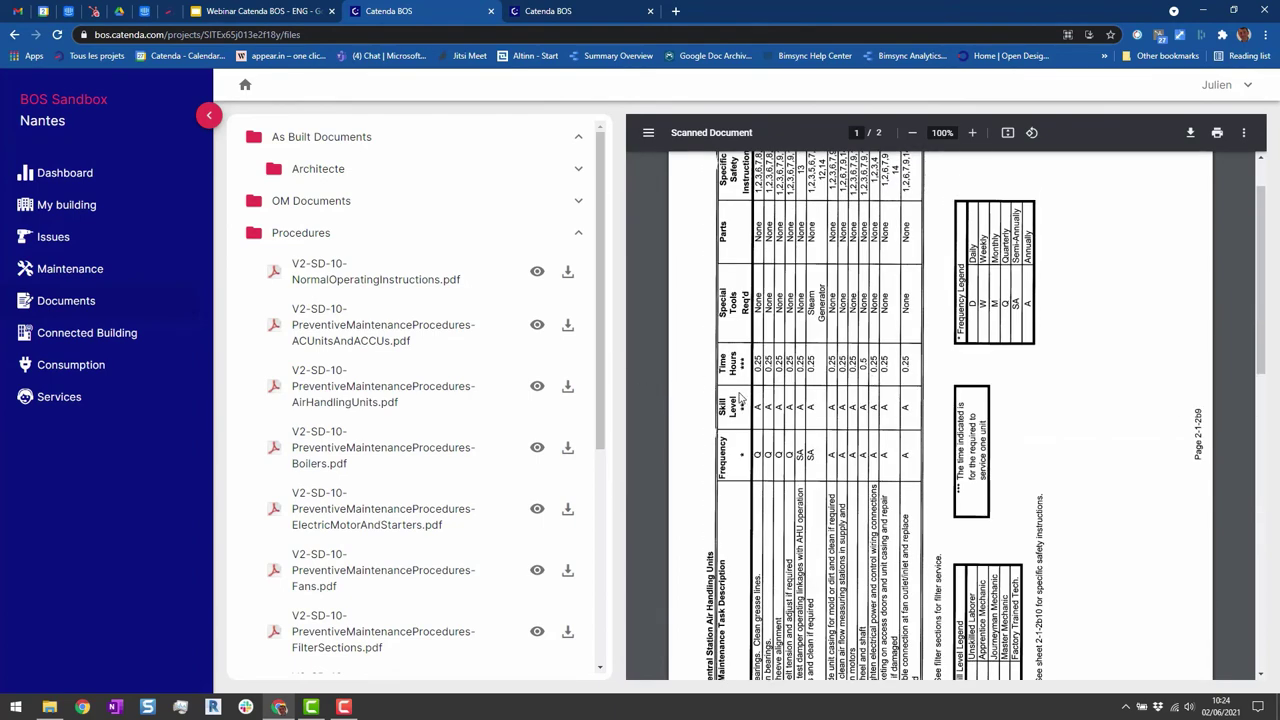
click(353, 325)
click(70, 174)
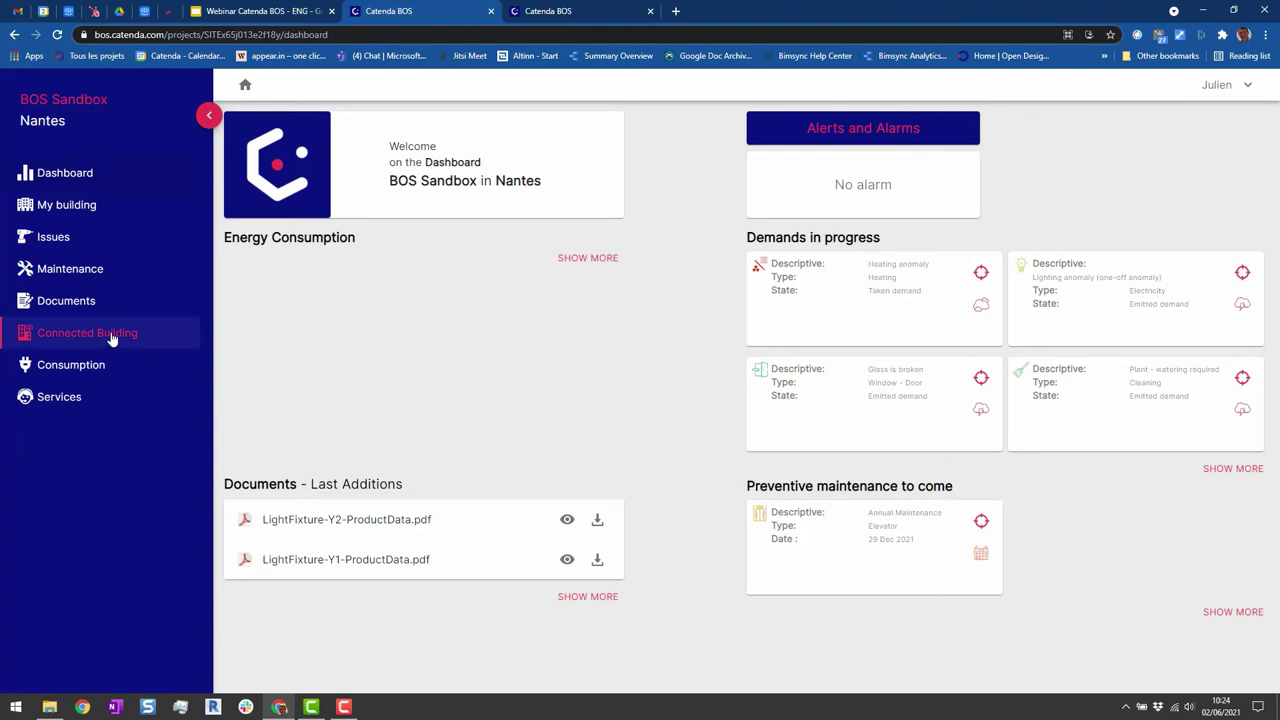
Look over the BOS Sandbox data sheets and their technical documentation on the administration page, and return to the project
click(545, 11)
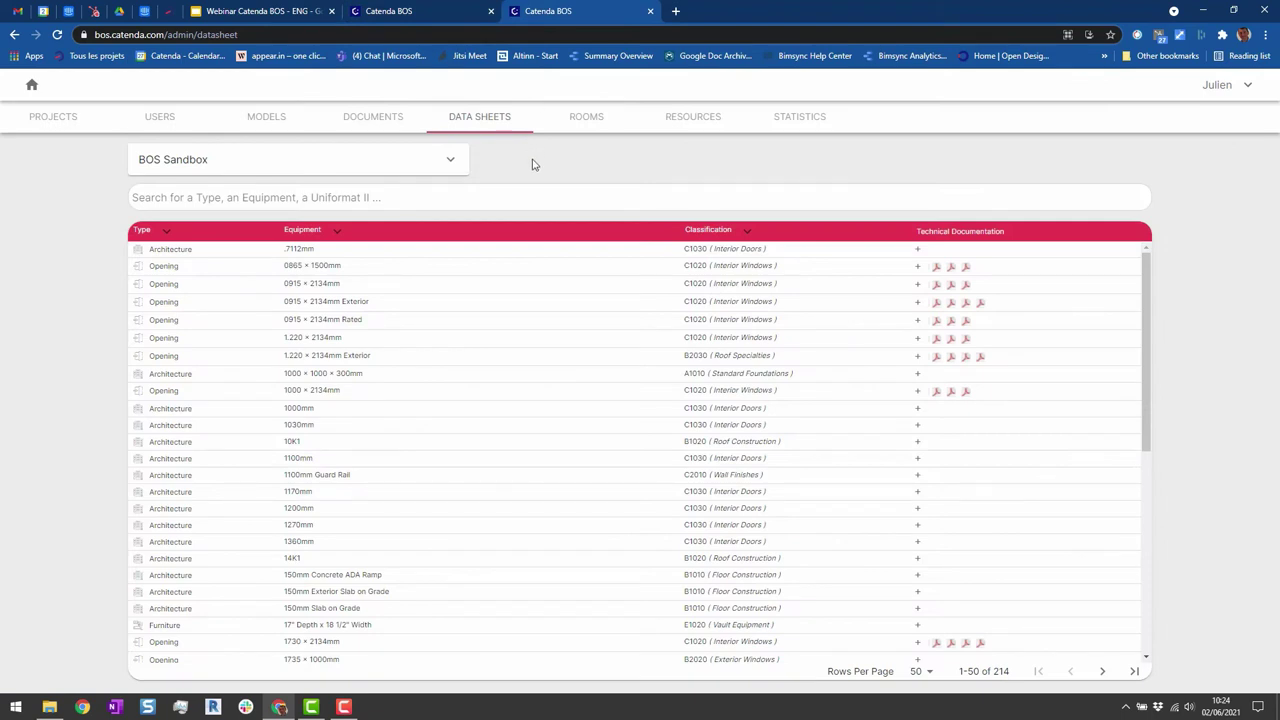
click(1247, 86)
scroll(528, 300, down, 5)
scroll(531, 338, up, 5)
click(422, 11)
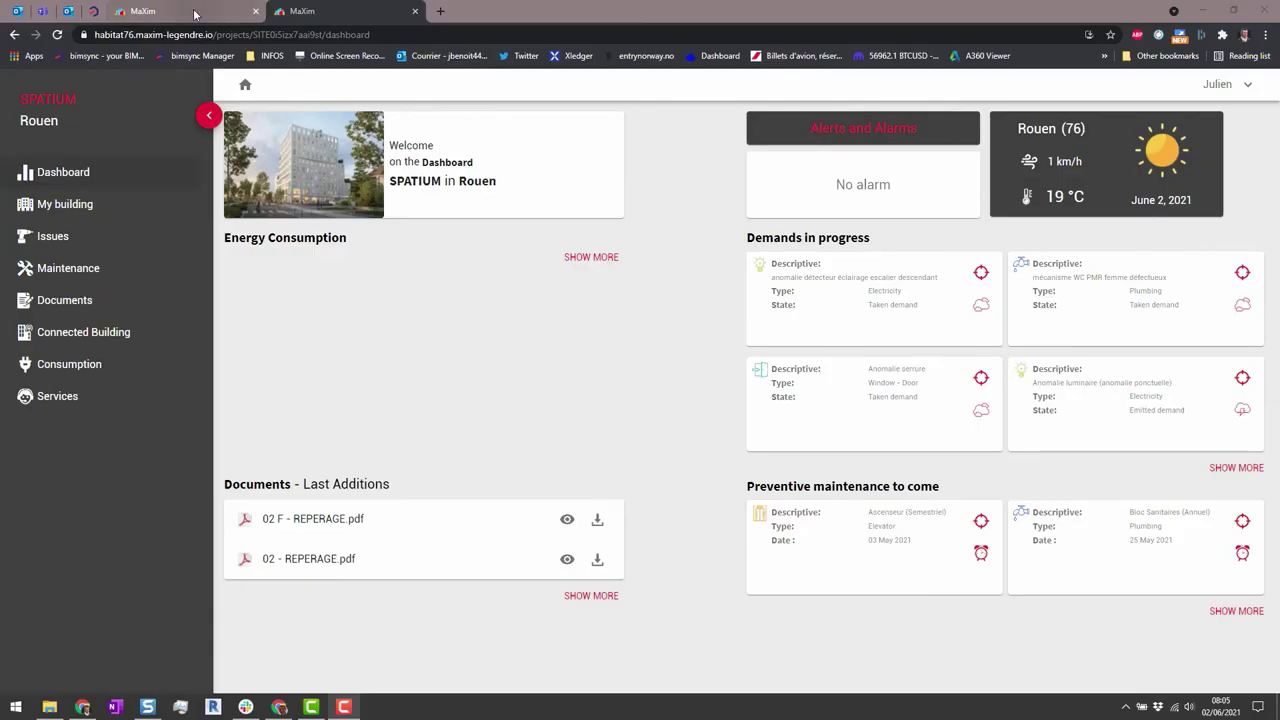
Open Connected Building for the VayanData project in Antony, hiding the space properties and collapsing the main navigation
click(194, 14)
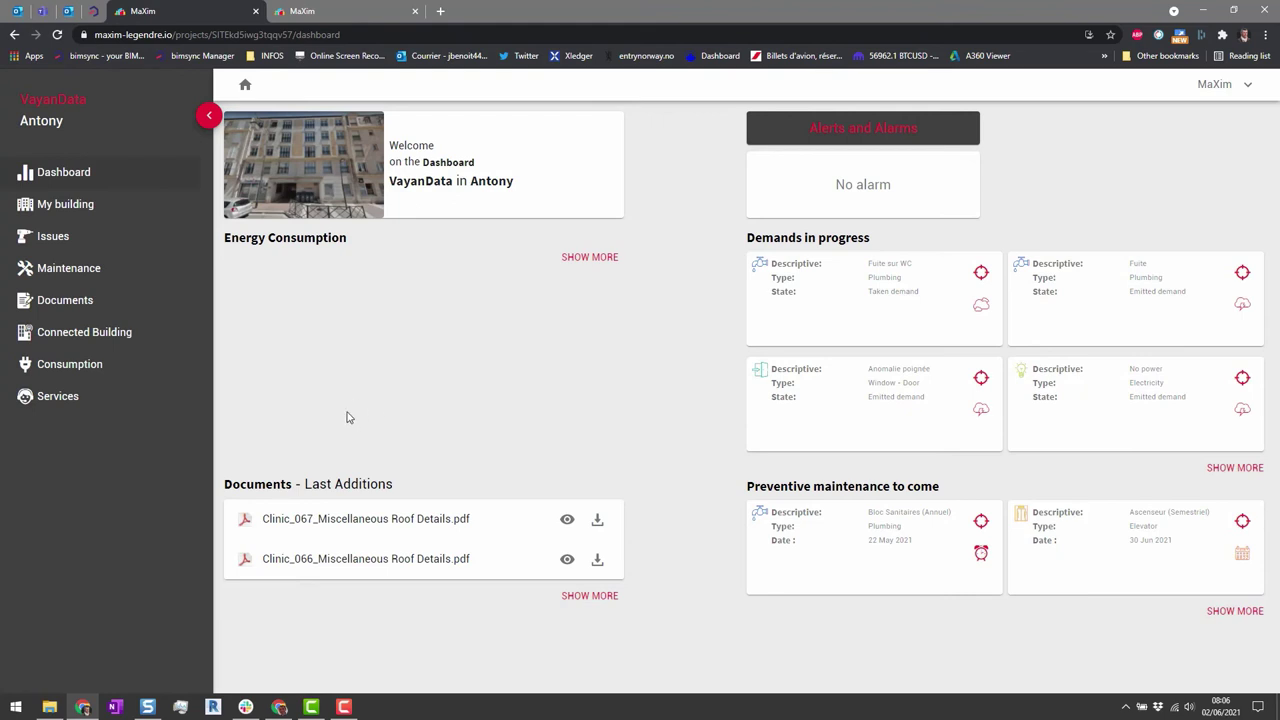
click(147, 343)
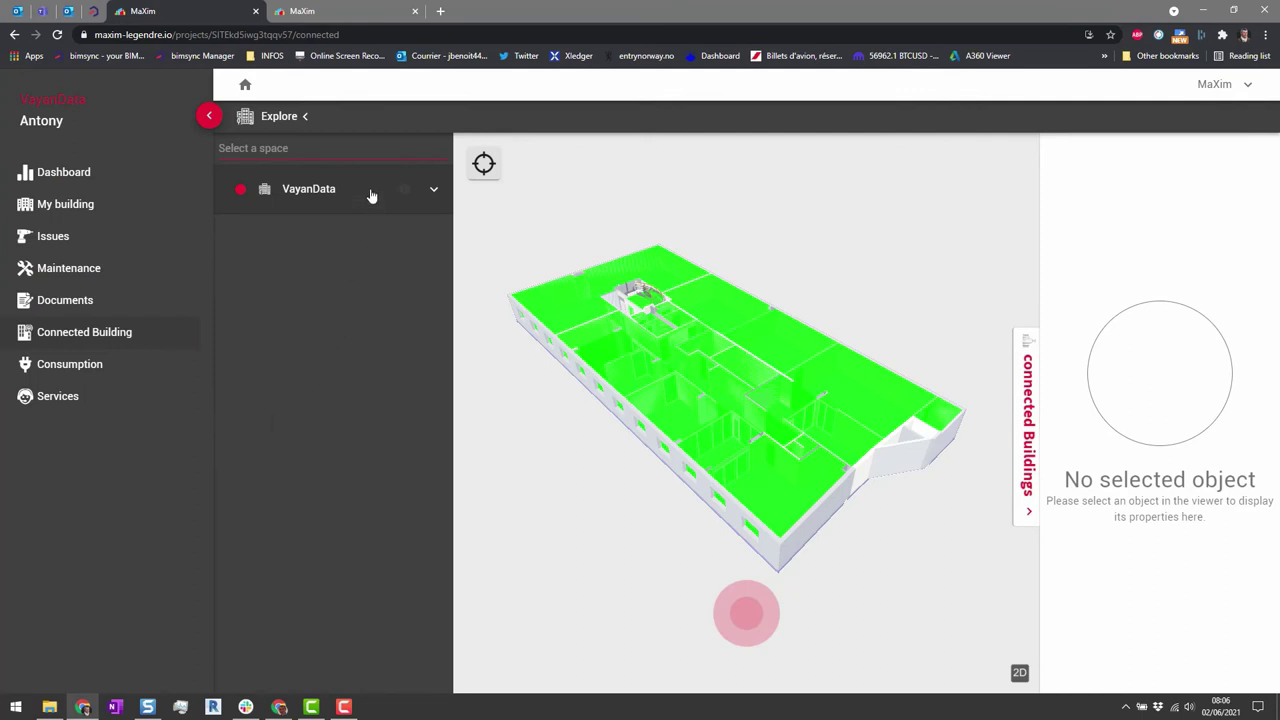
click(1036, 445)
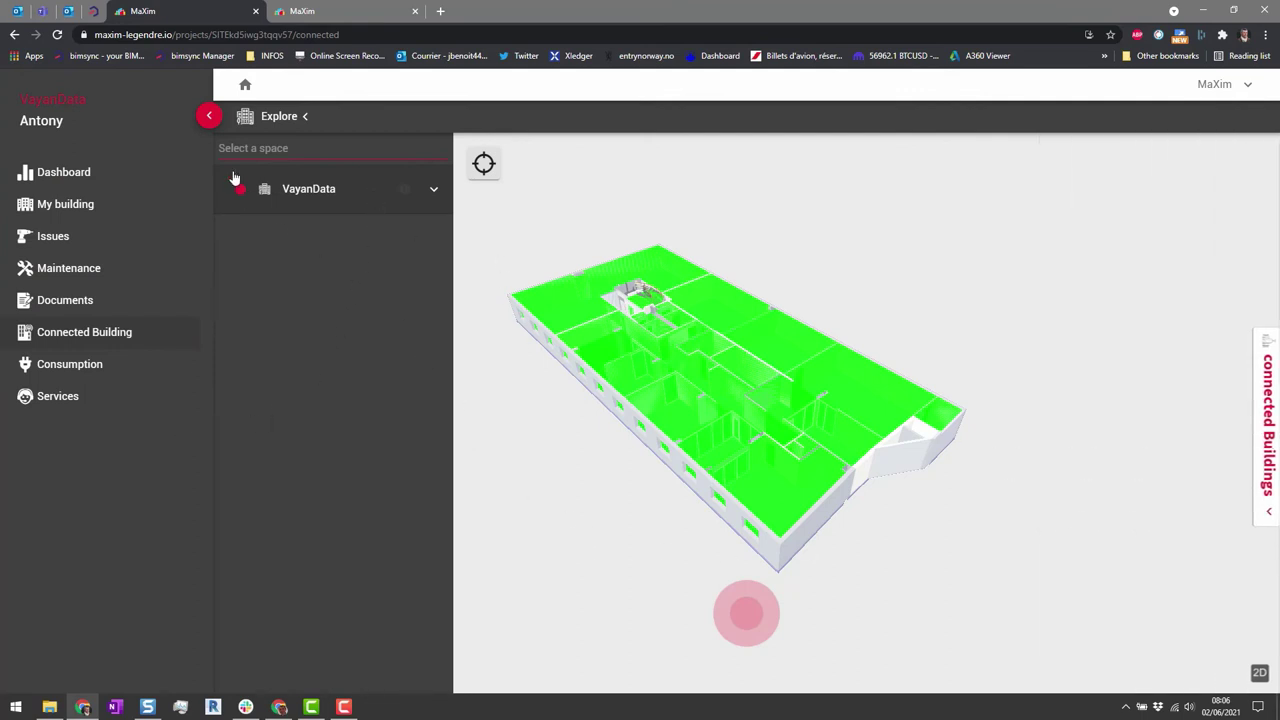
click(209, 116)
Expand VayanData and its Ground Floor to list the sensor categories, and toggle the floor's visibility off and on
click(187, 203)
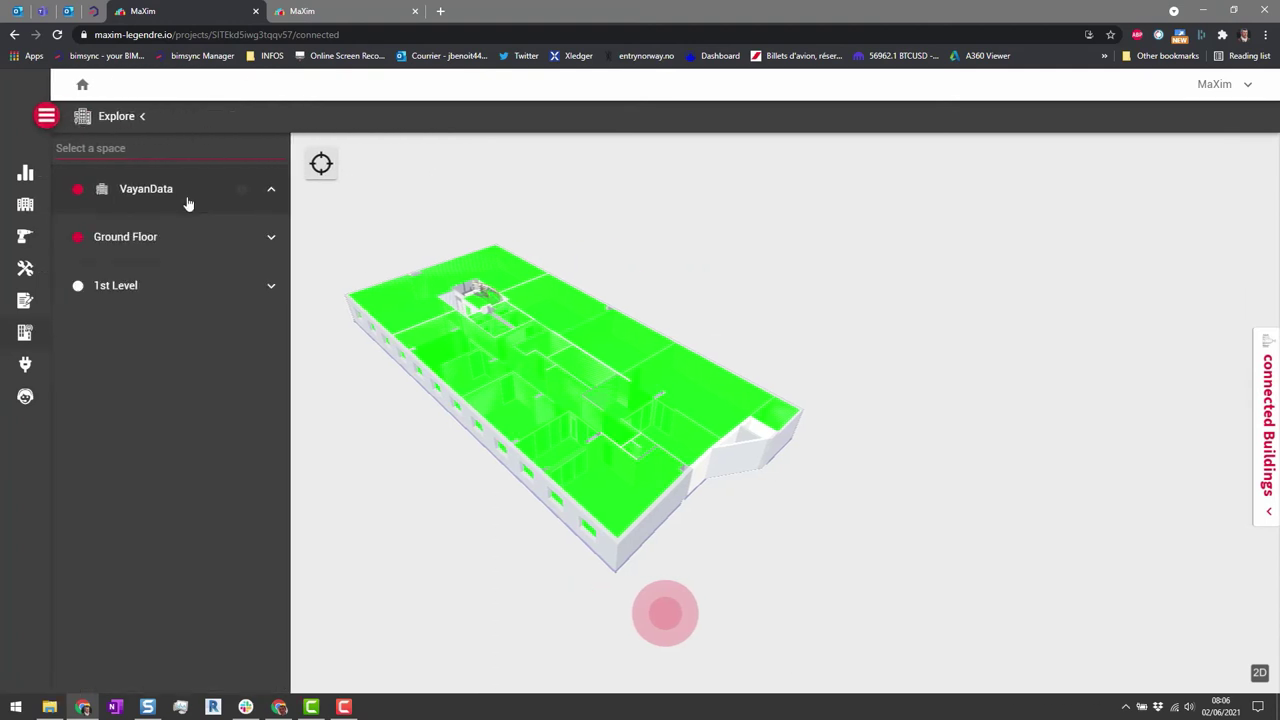
click(185, 240)
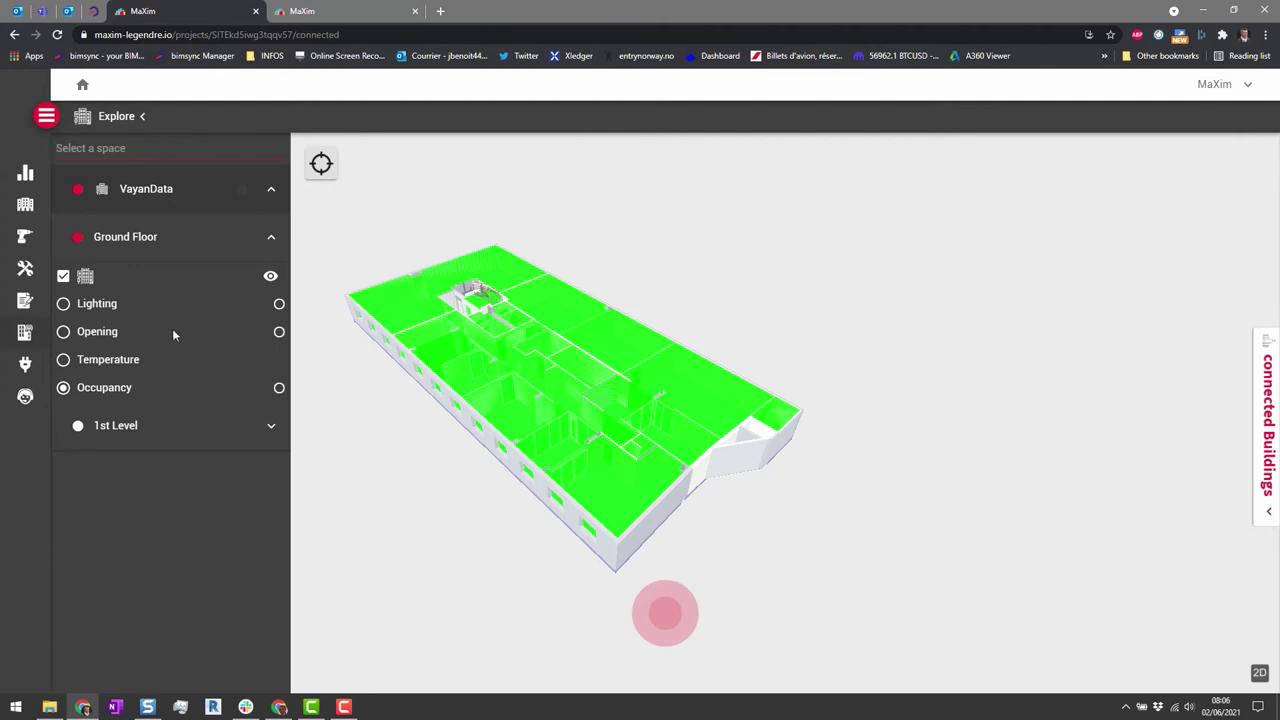
click(272, 279)
click(272, 279)
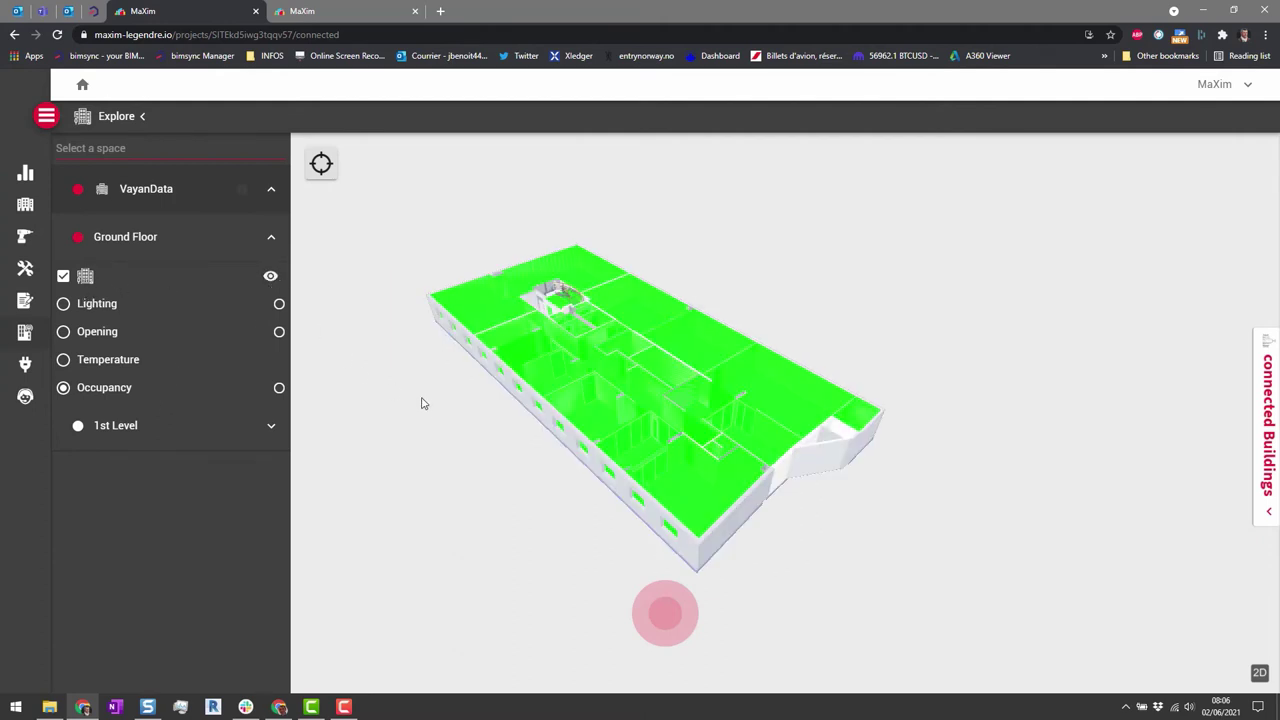
drag(423, 400, 500, 410)
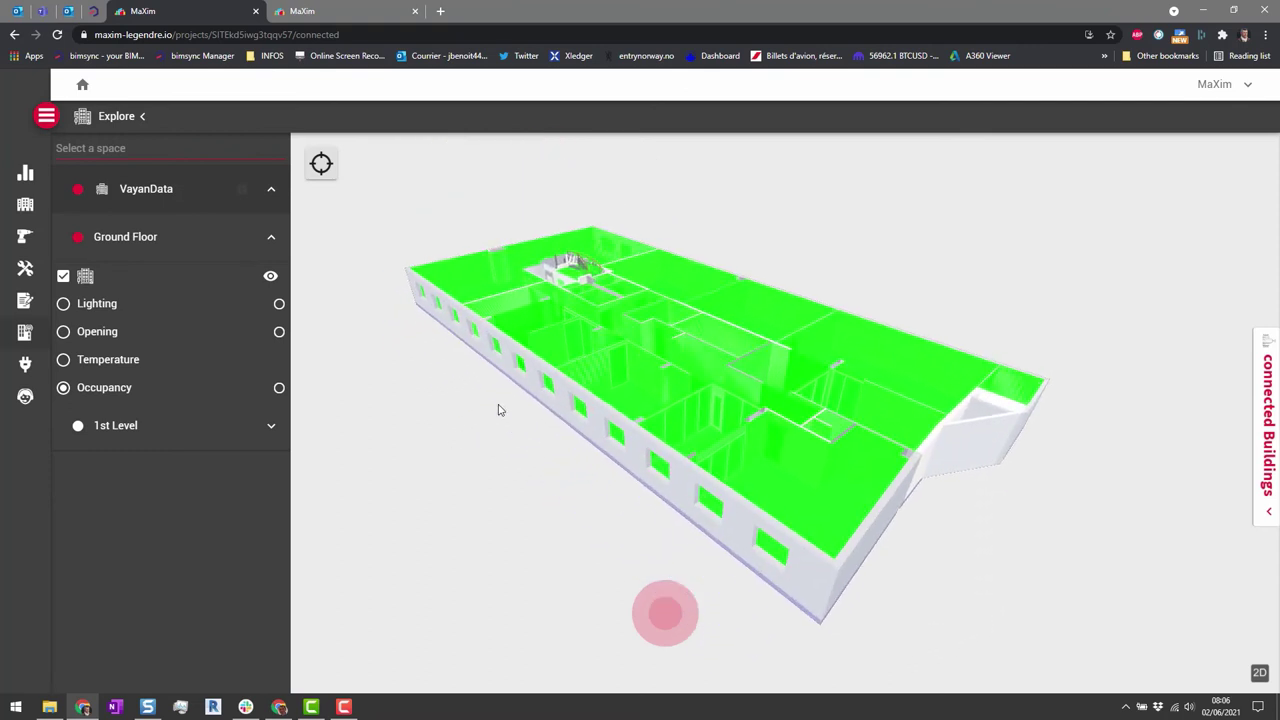
Colour the Ground Floor spaces by Lighting and view the lit rooms from a higher angle
click(63, 304)
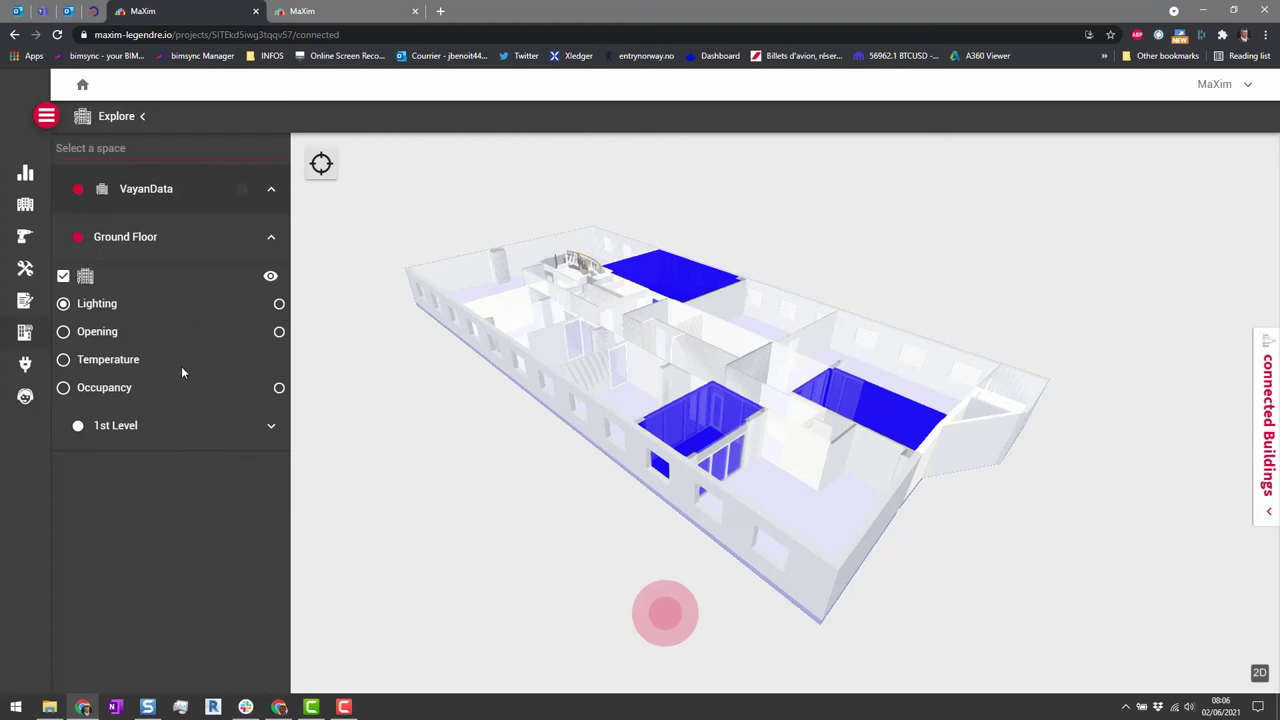
drag(463, 428, 476, 467)
scroll(446, 449, down, 1)
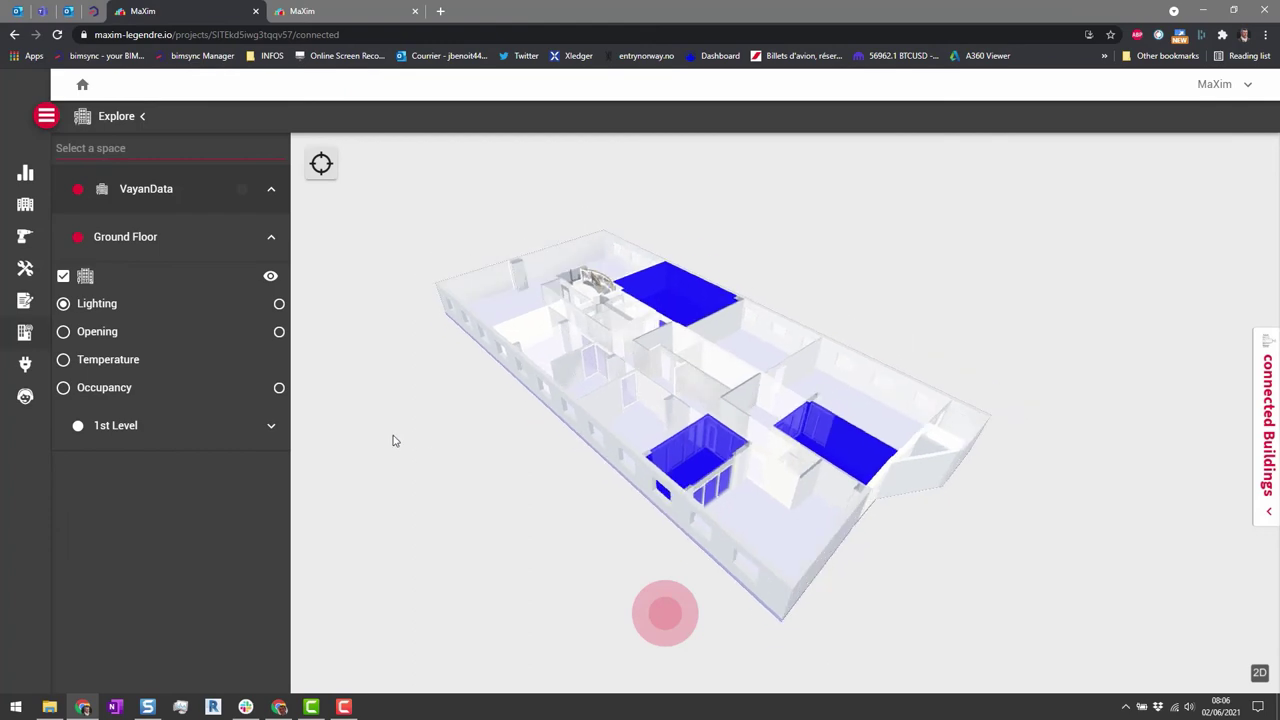
mouse_move(522, 418)
mouse_down()
mouse_move(523, 466)
mouse_move(507, 431)
mouse_up()
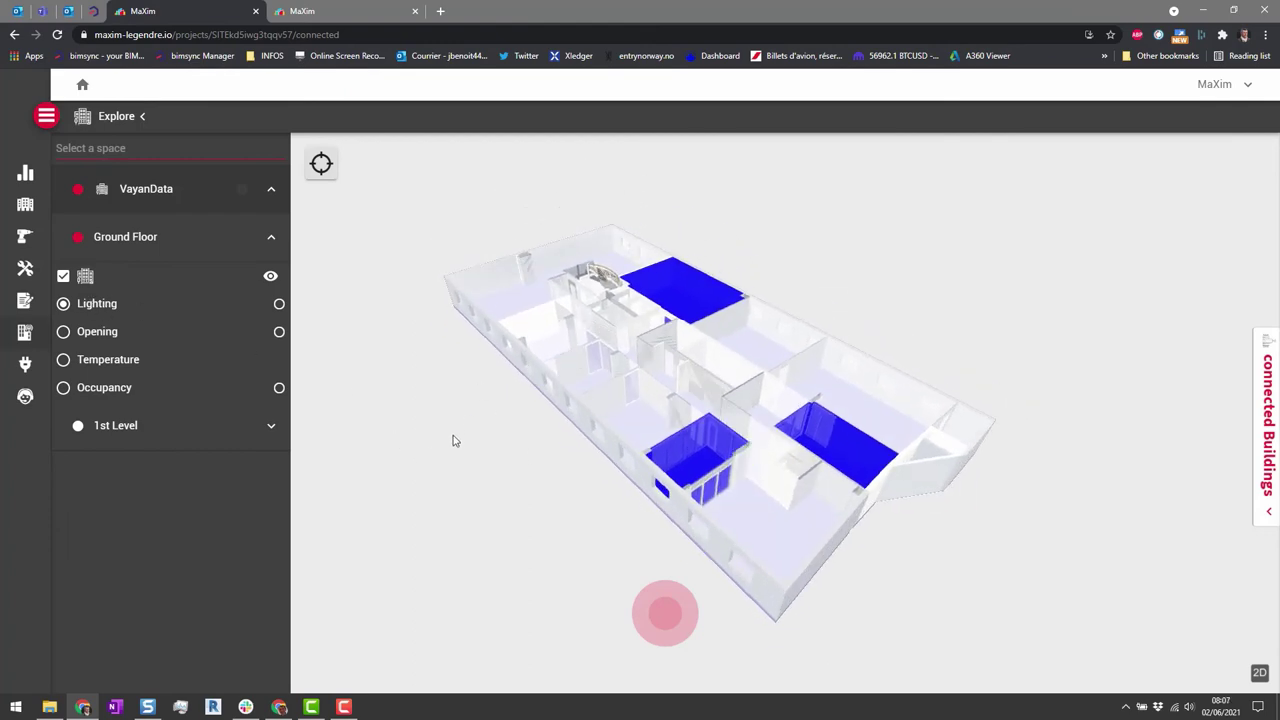
Select the lit room nearest the front facade and examine its light intensity, thermostat, humidity, temperature, CO2 and occupancy data, then deselect it
click(705, 457)
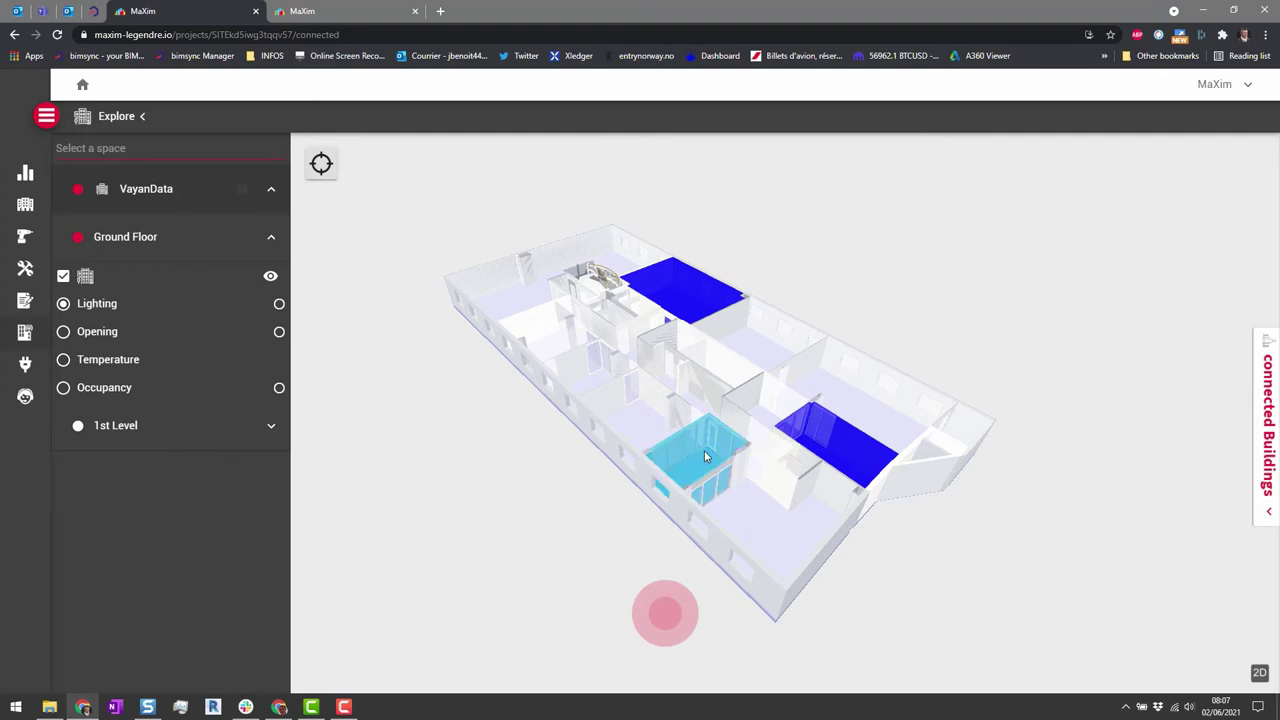
click(1268, 440)
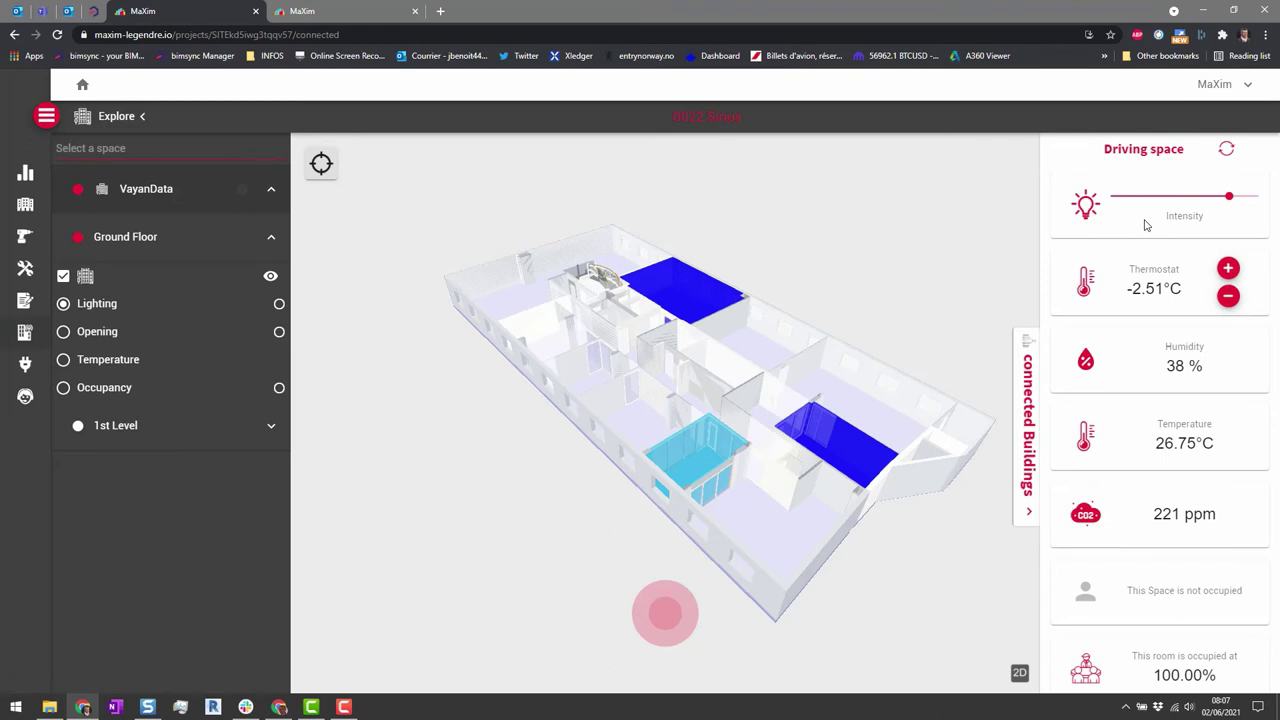
scroll(1155, 262, down, 1)
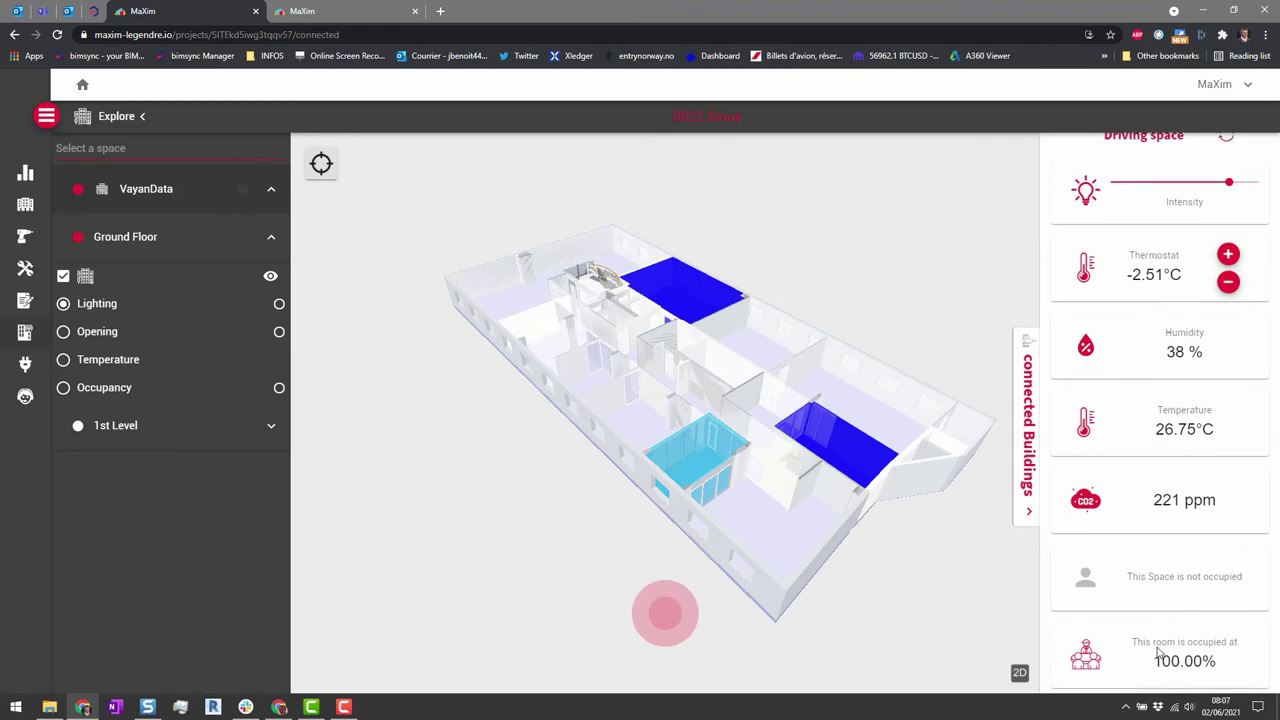
scroll(1157, 652, up, 1)
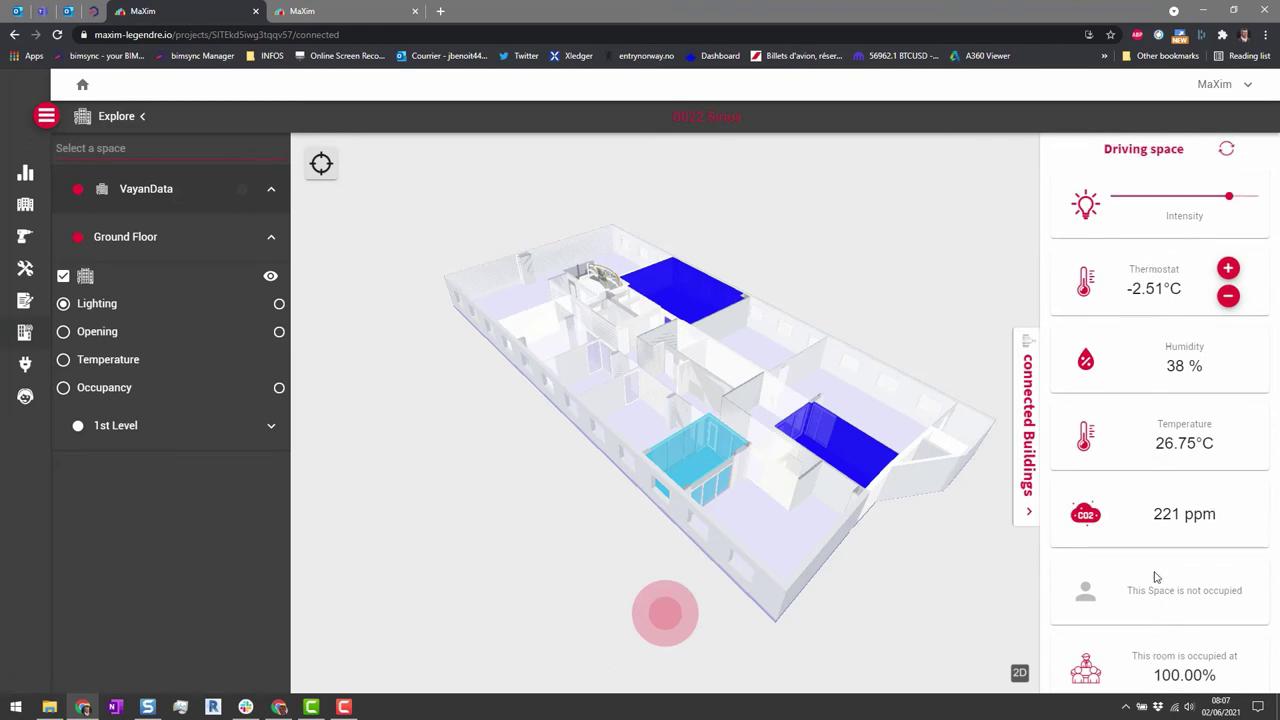
scroll(1155, 577, down, 1)
click(890, 608)
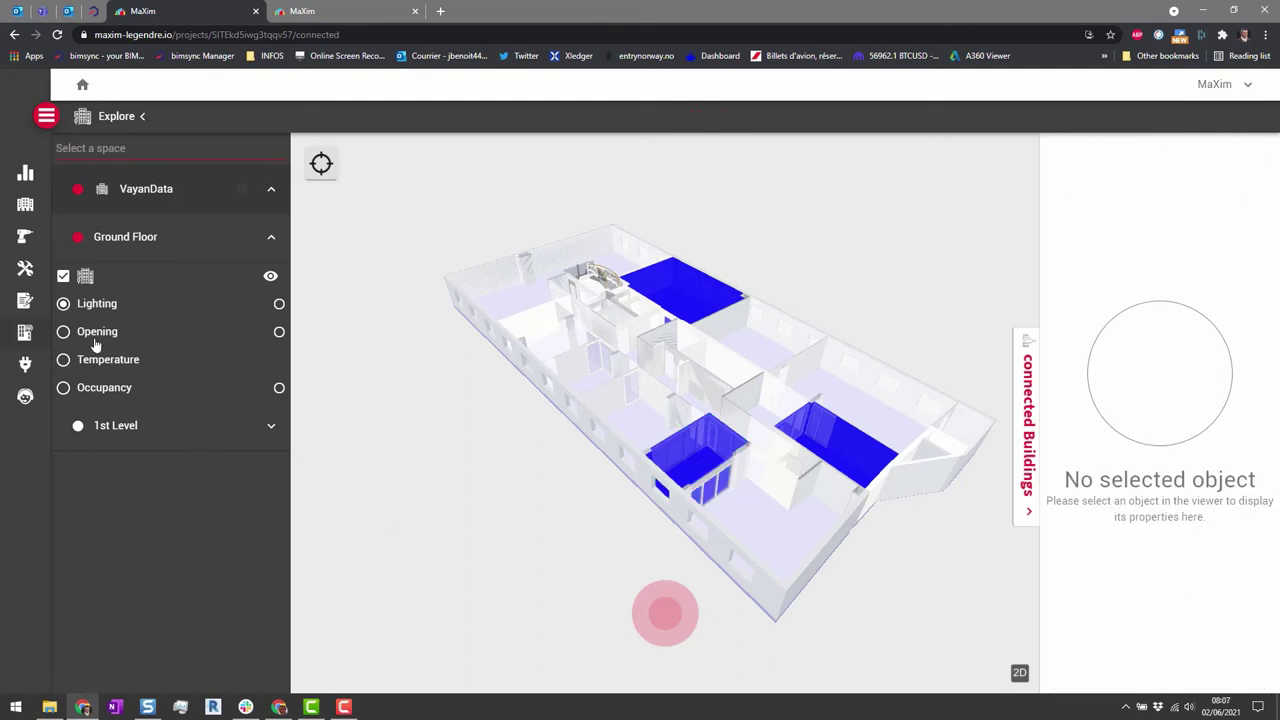
Display the Ground Floor spaces by Opening, then by Temperature
click(63, 331)
drag(435, 429, 541, 447)
click(63, 359)
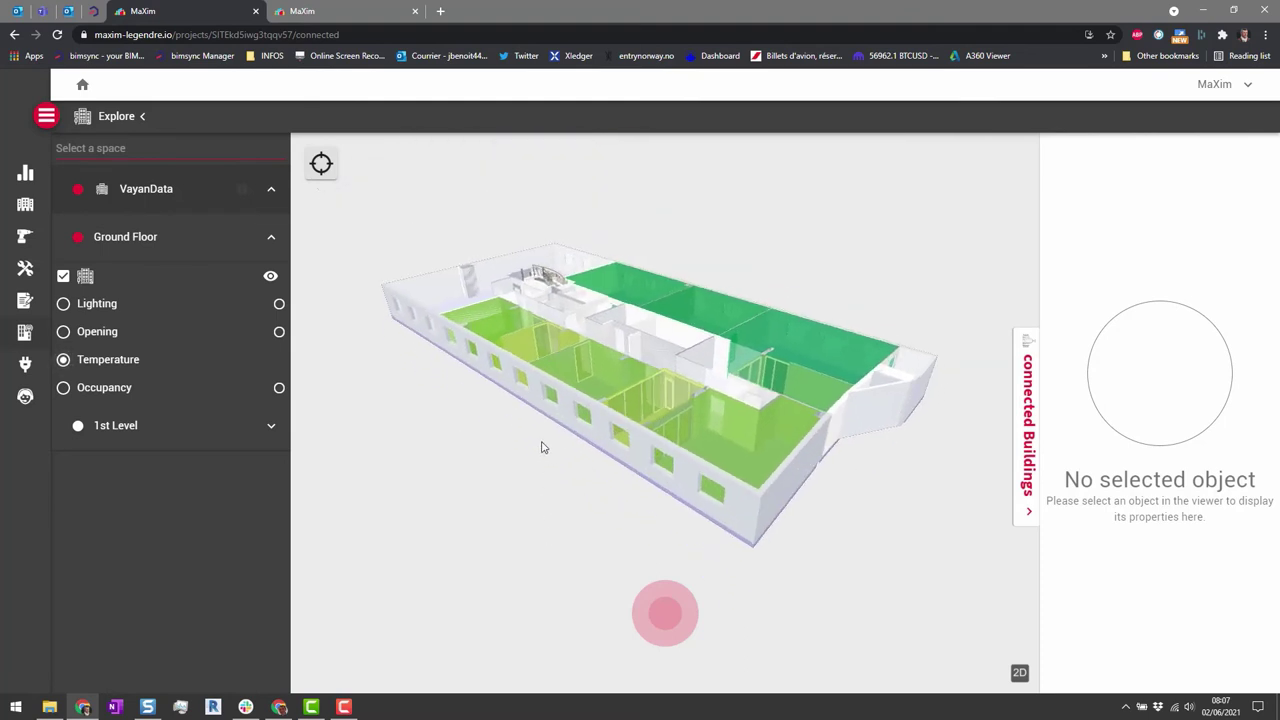
Examine the sensor readings of the Technical Support Room and the Pollux room in the Temperature display, clearing the selection after each
click(597, 377)
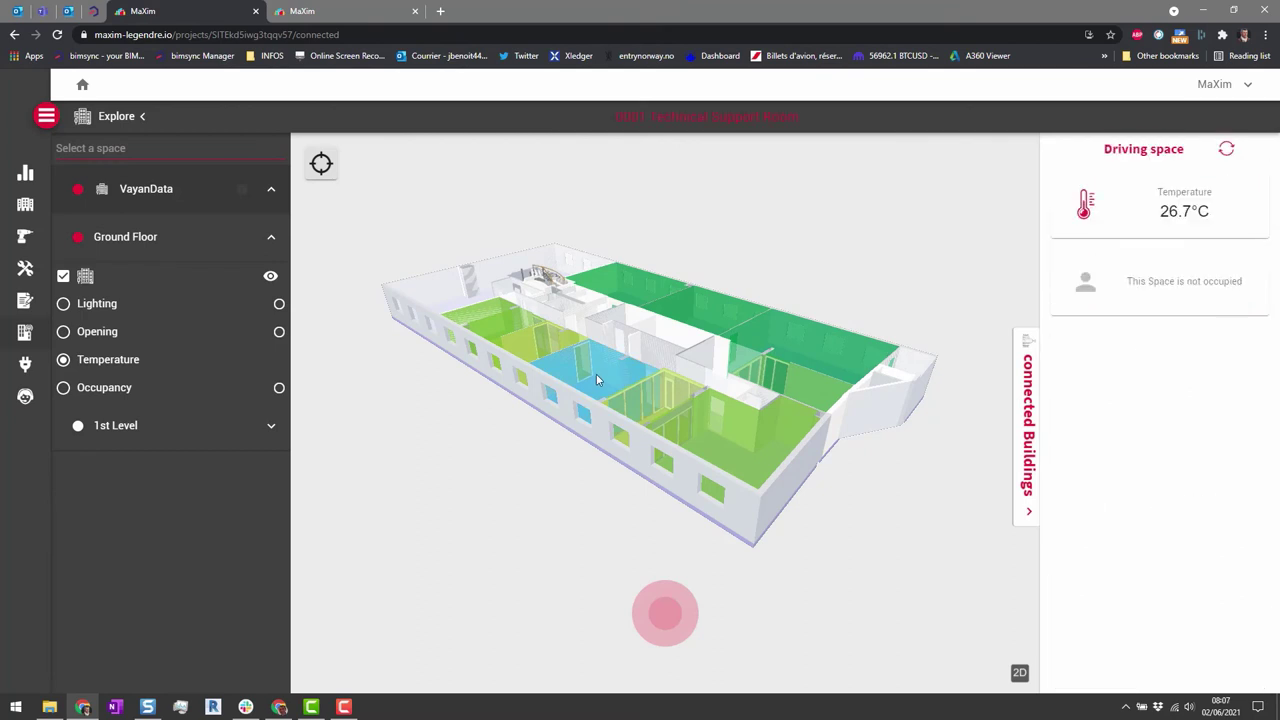
click(864, 532)
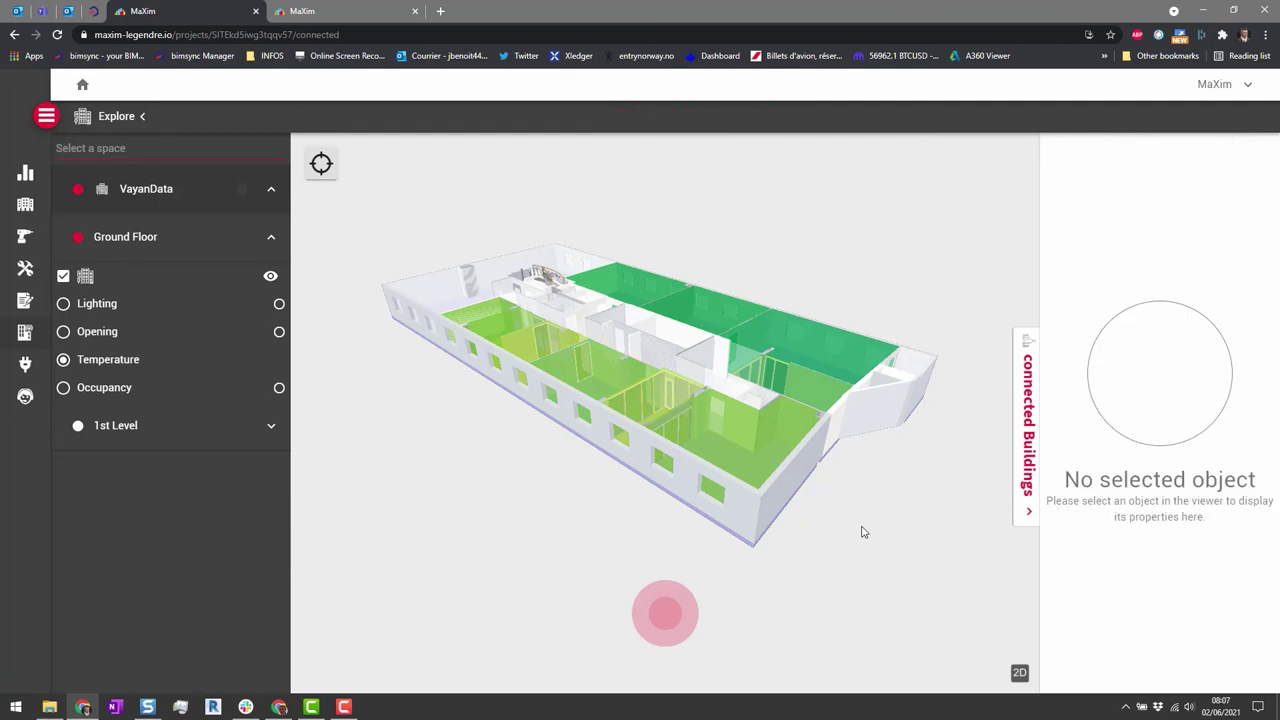
mouse_move(860, 529)
mouse_down()
mouse_move(880, 523)
mouse_move(880, 554)
mouse_move(765, 515)
mouse_move(509, 506)
mouse_move(857, 520)
mouse_move(819, 430)
mouse_up()
click(826, 382)
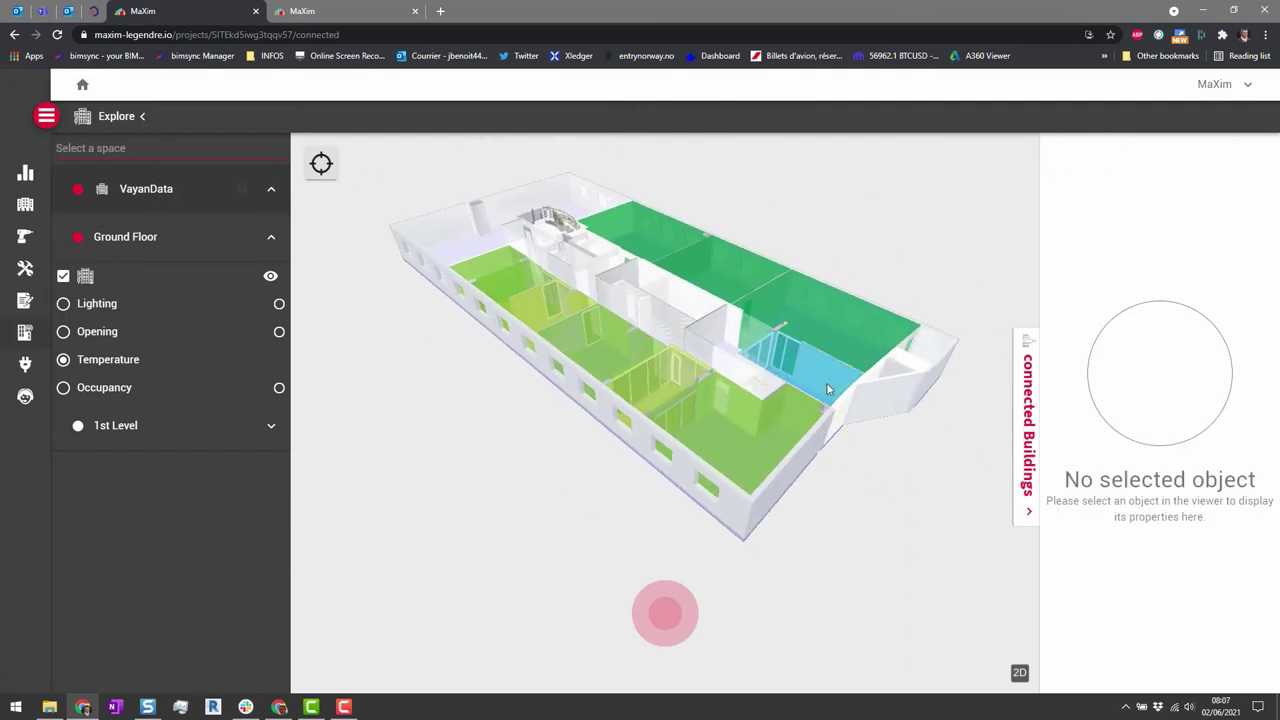
scroll(1180, 425, down, 1)
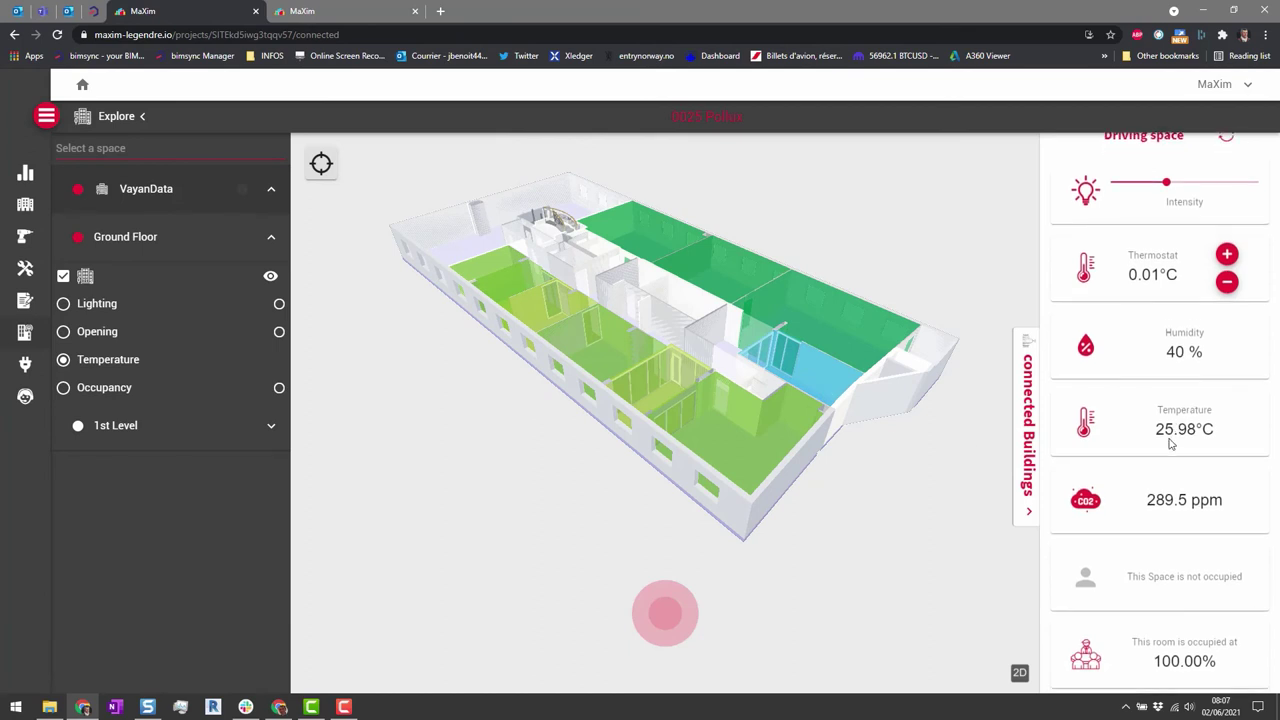
scroll(1152, 505, up, 1)
click(937, 550)
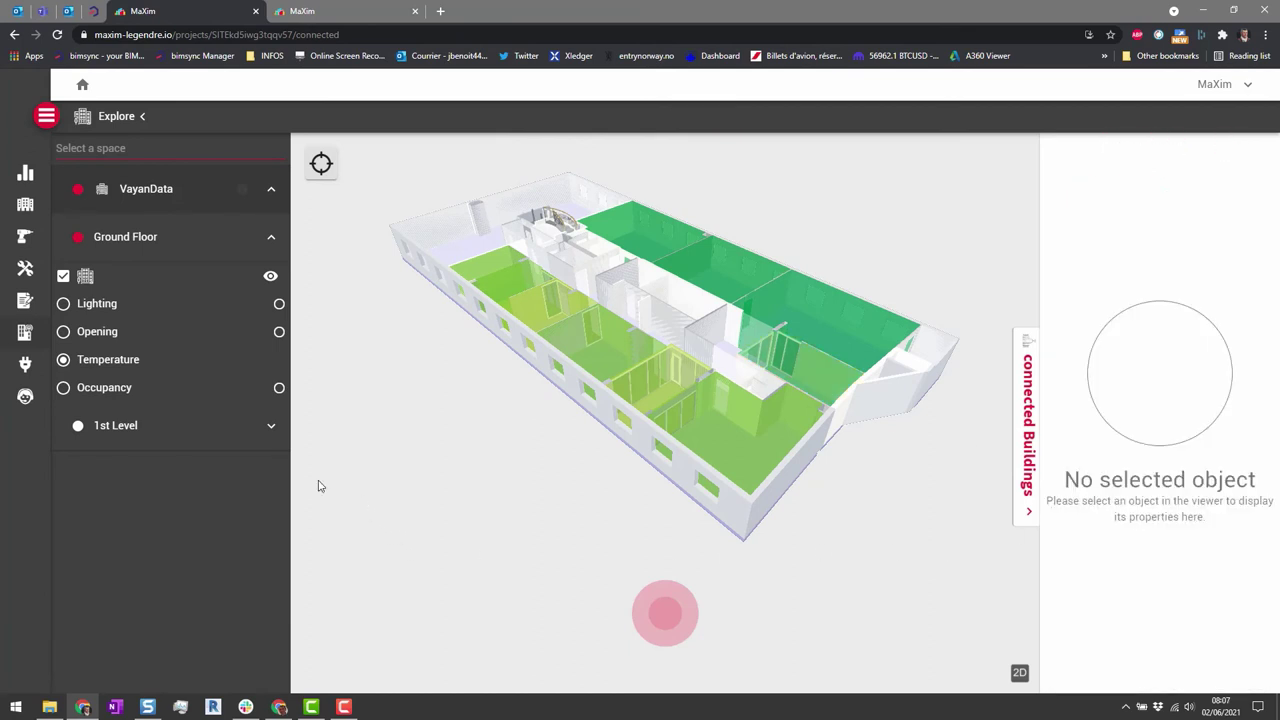
Switch the Ground Floor to Occupancy and examine the readings of the Technical Support Room and the Pollux room
click(63, 390)
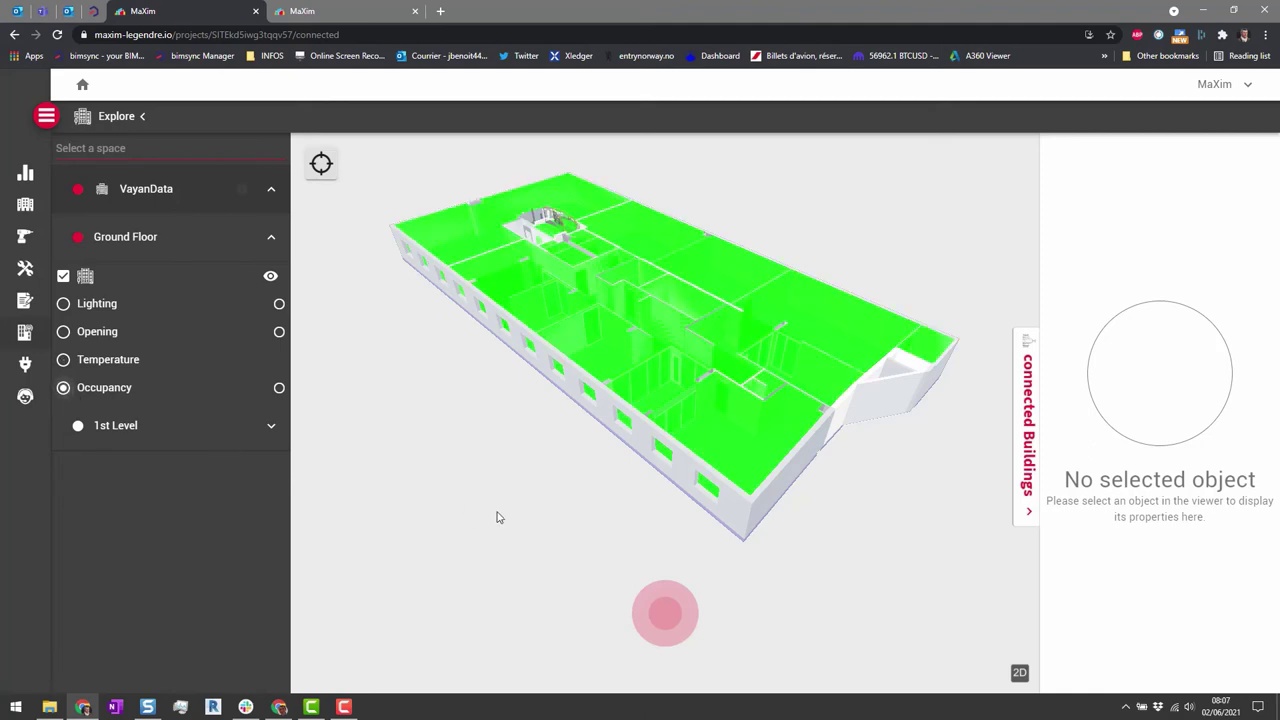
click(593, 358)
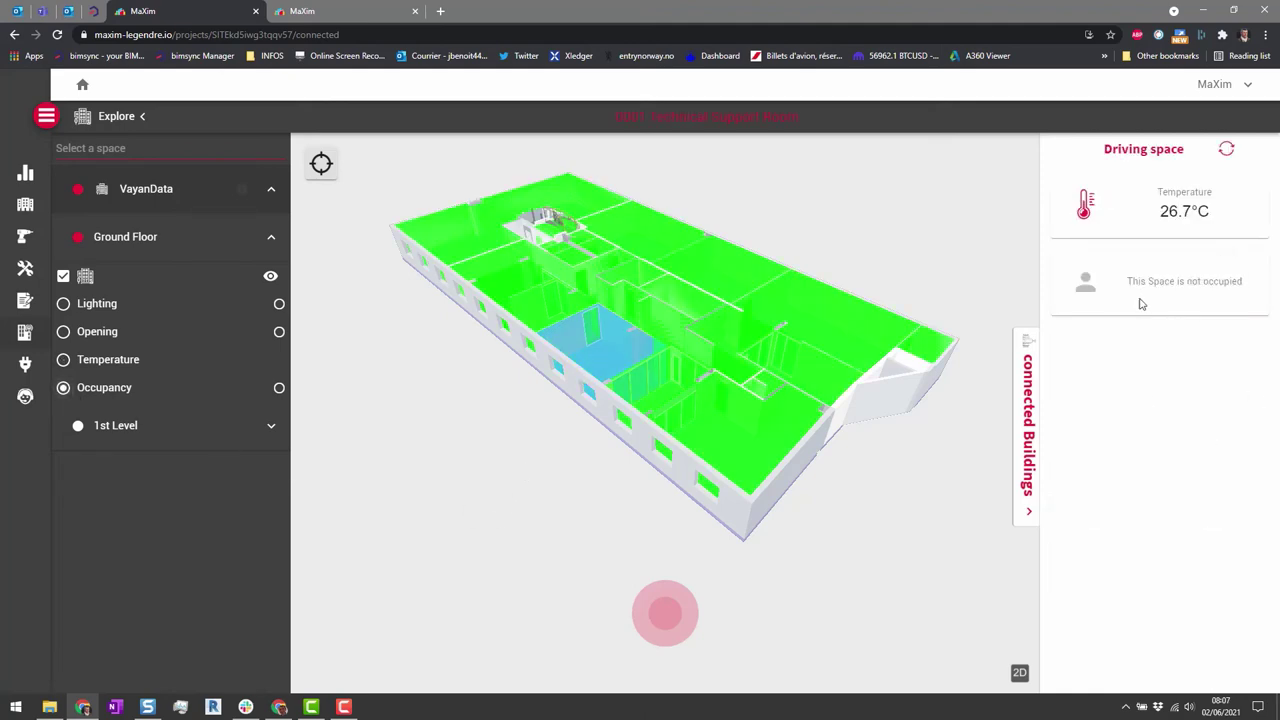
click(846, 570)
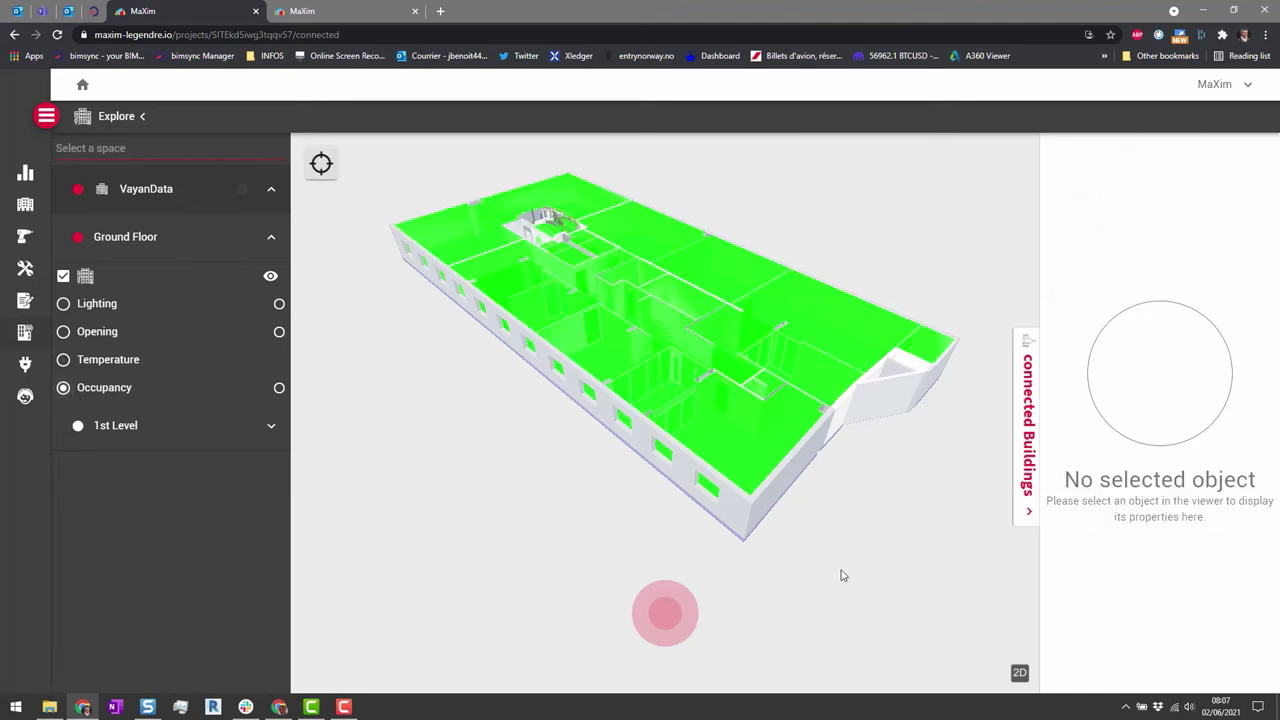
click(811, 378)
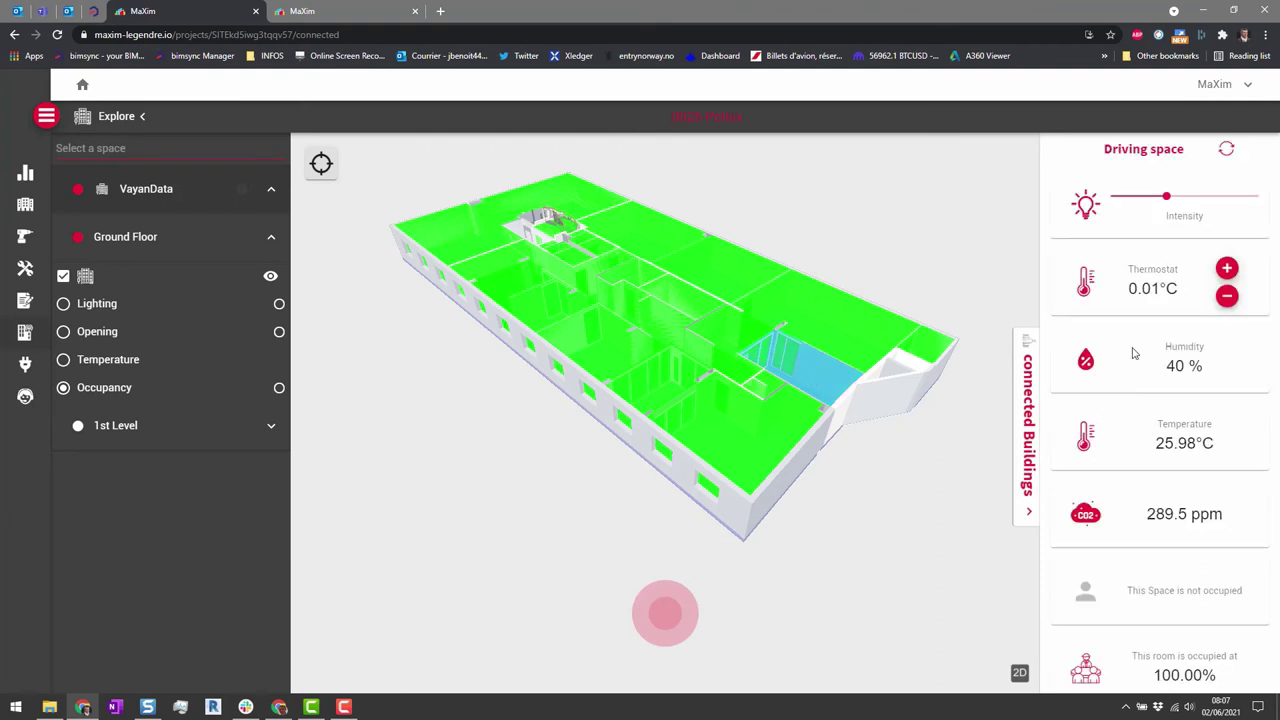
scroll(1141, 275, down, 1)
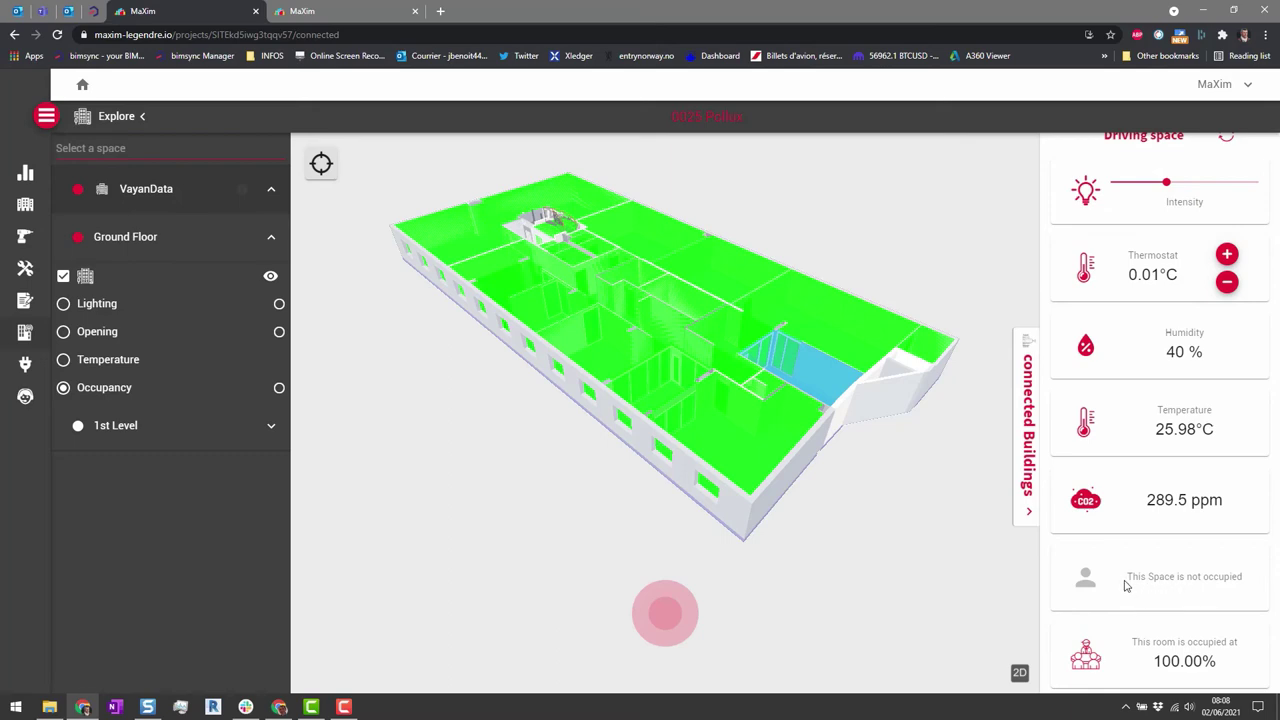
scroll(1127, 580, up, 1)
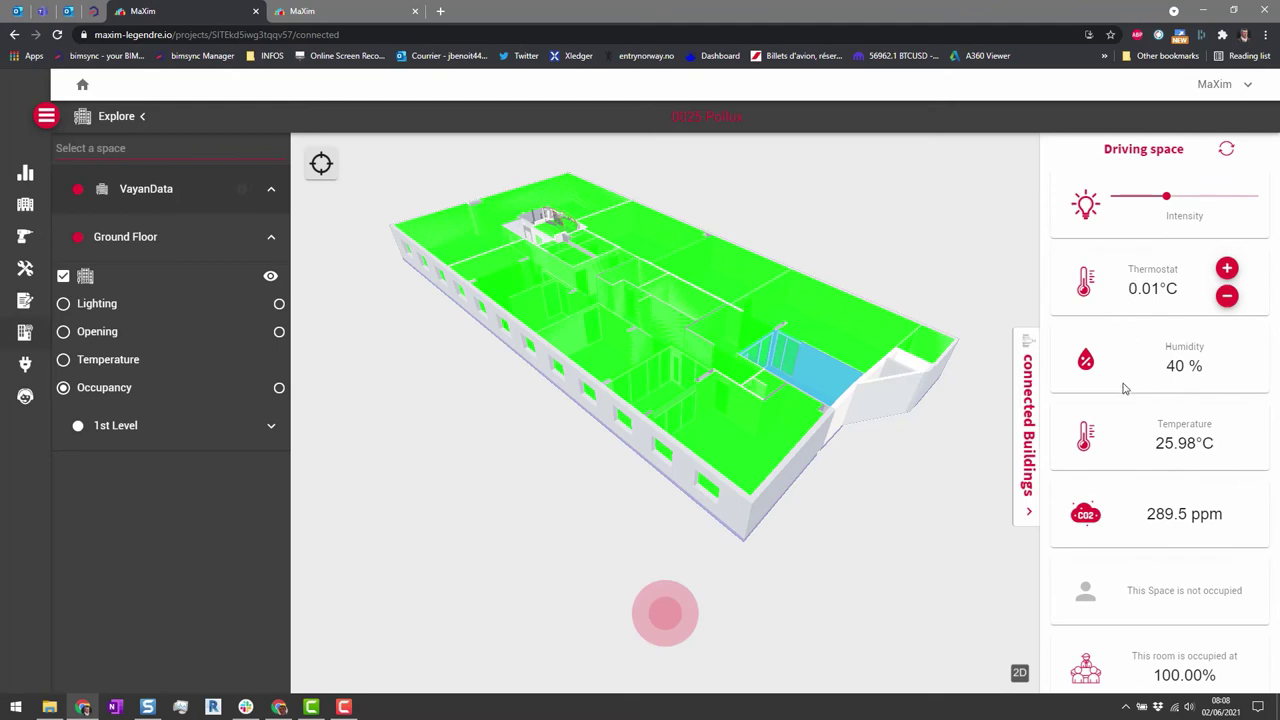
Deselect the Pollux room and select the Technical Support Room again to view its temperature and occupancy
drag(877, 477, 794, 495)
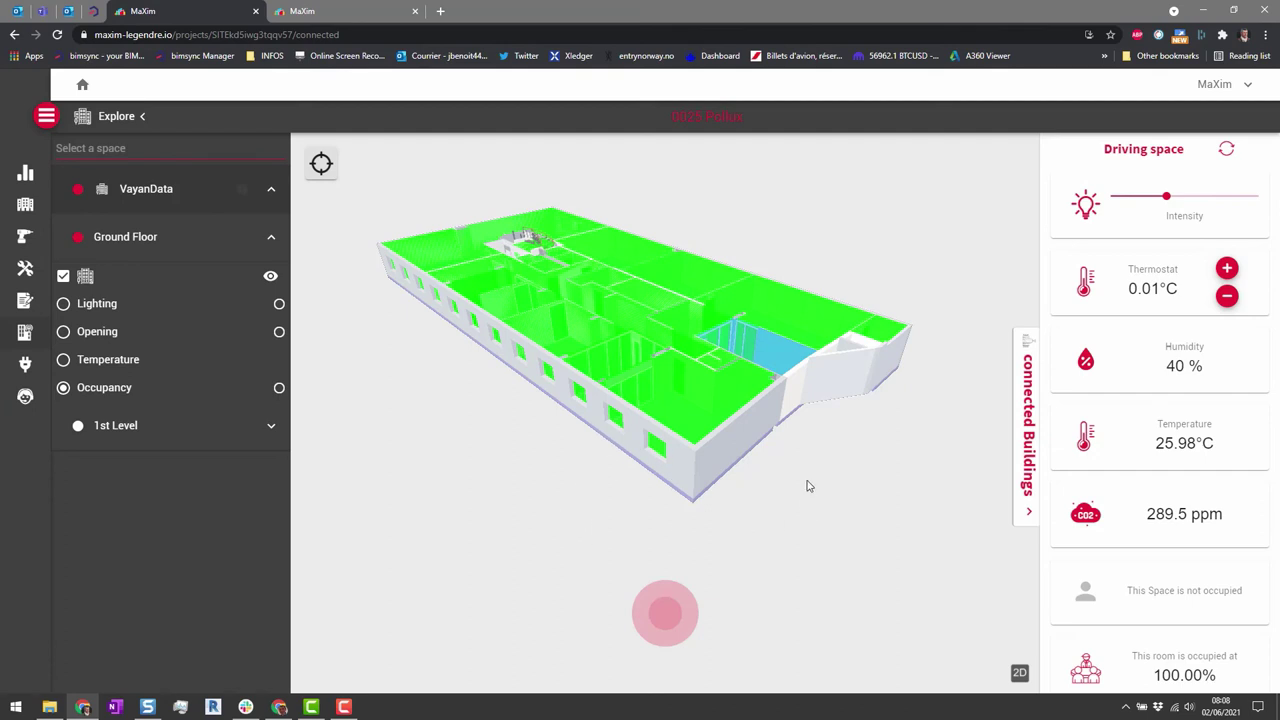
drag(809, 486, 832, 554)
click(514, 557)
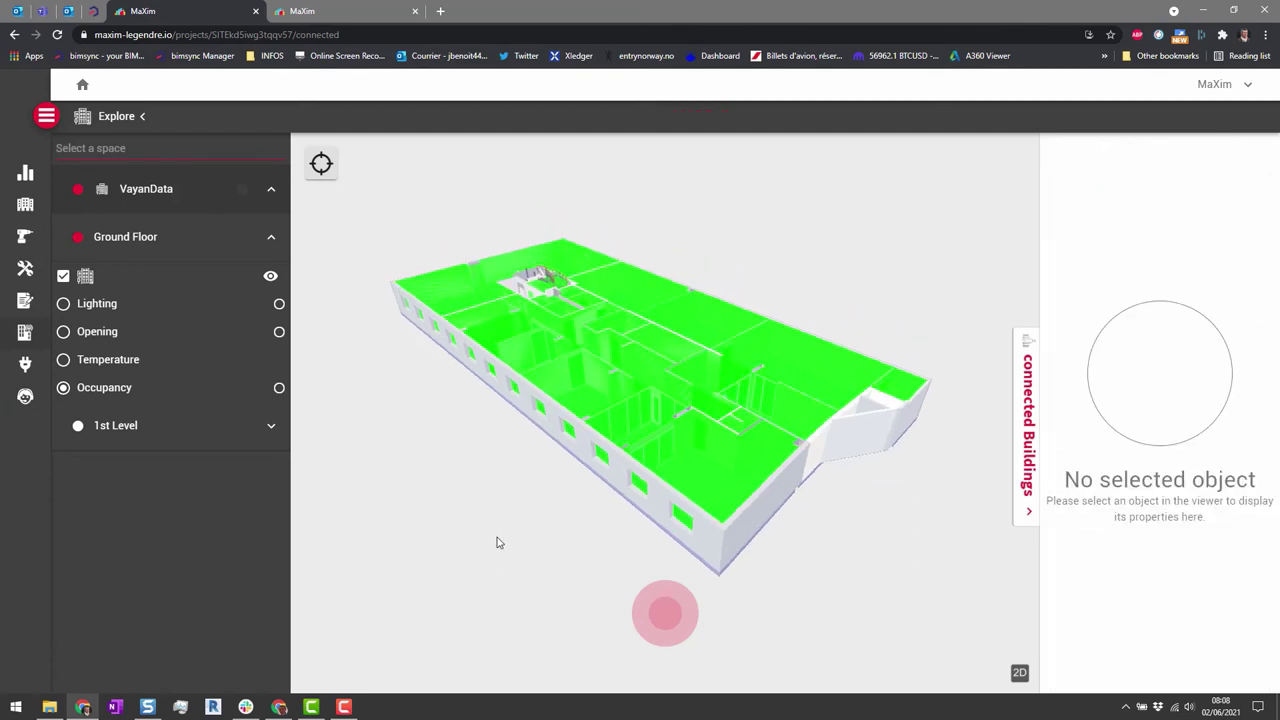
click(575, 404)
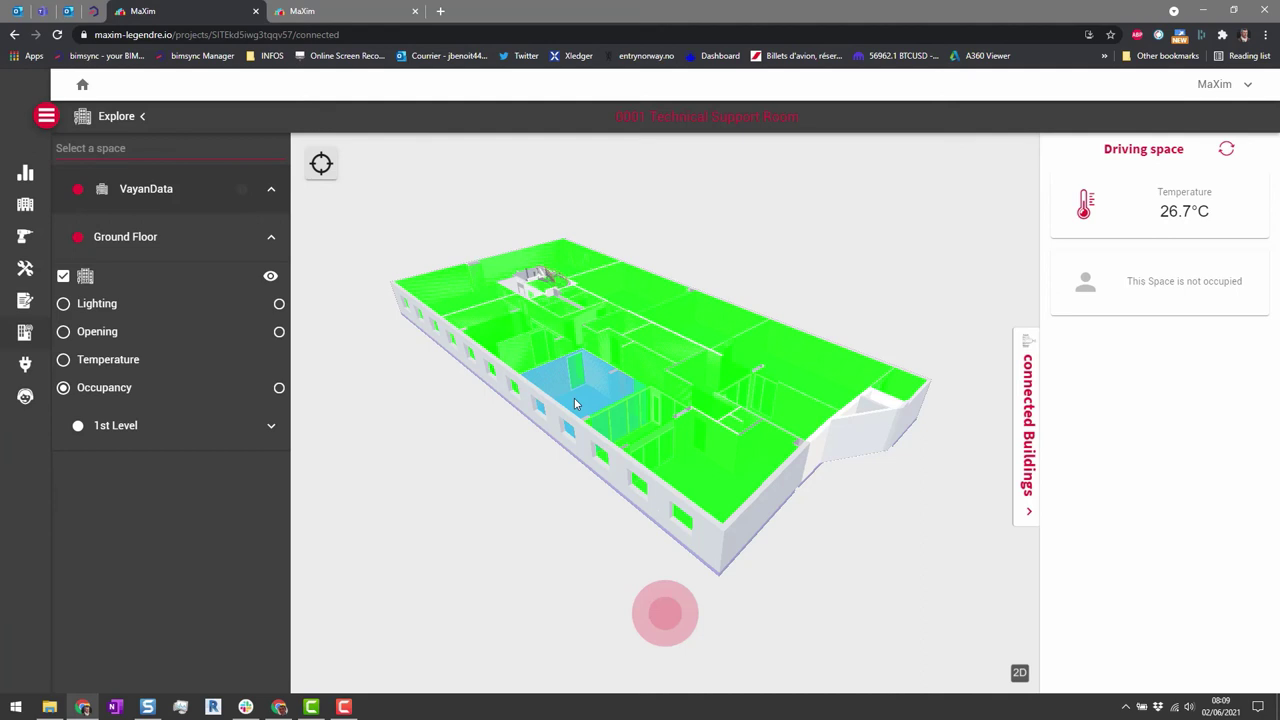
Clear the Technical Support Room selection and open the Consumption overview of the project in the other browser tab
click(479, 482)
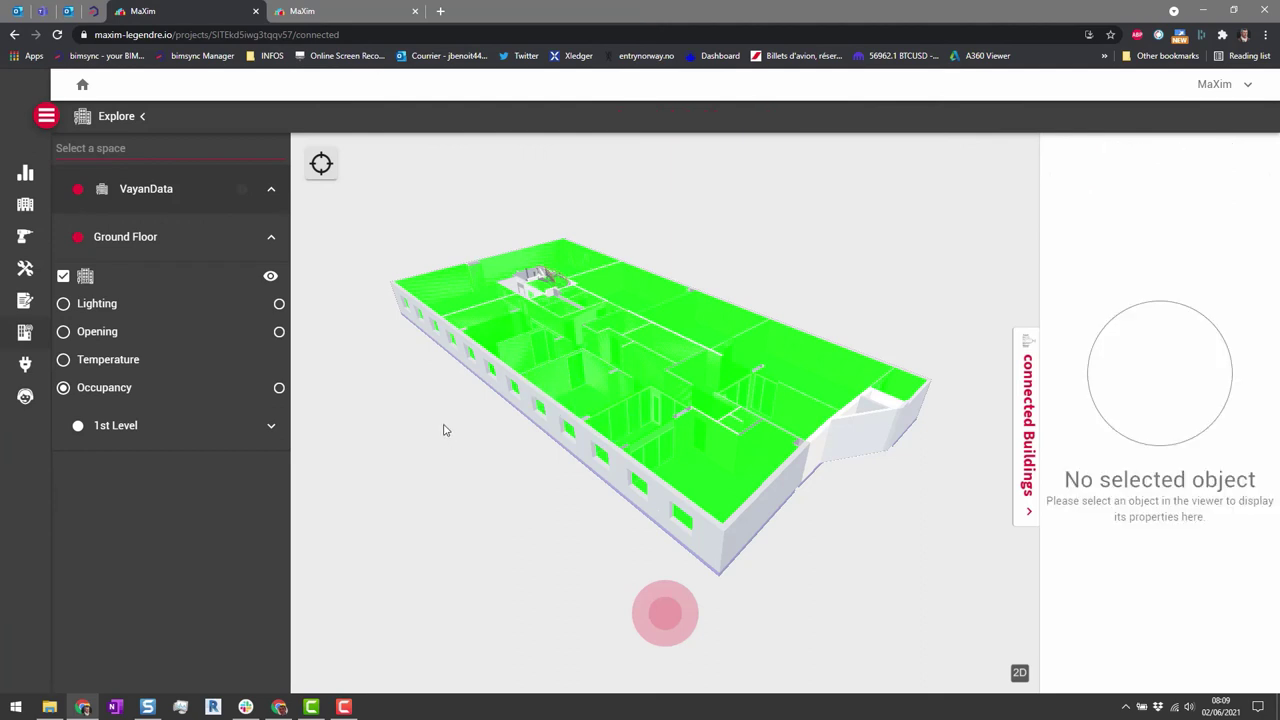
click(46, 116)
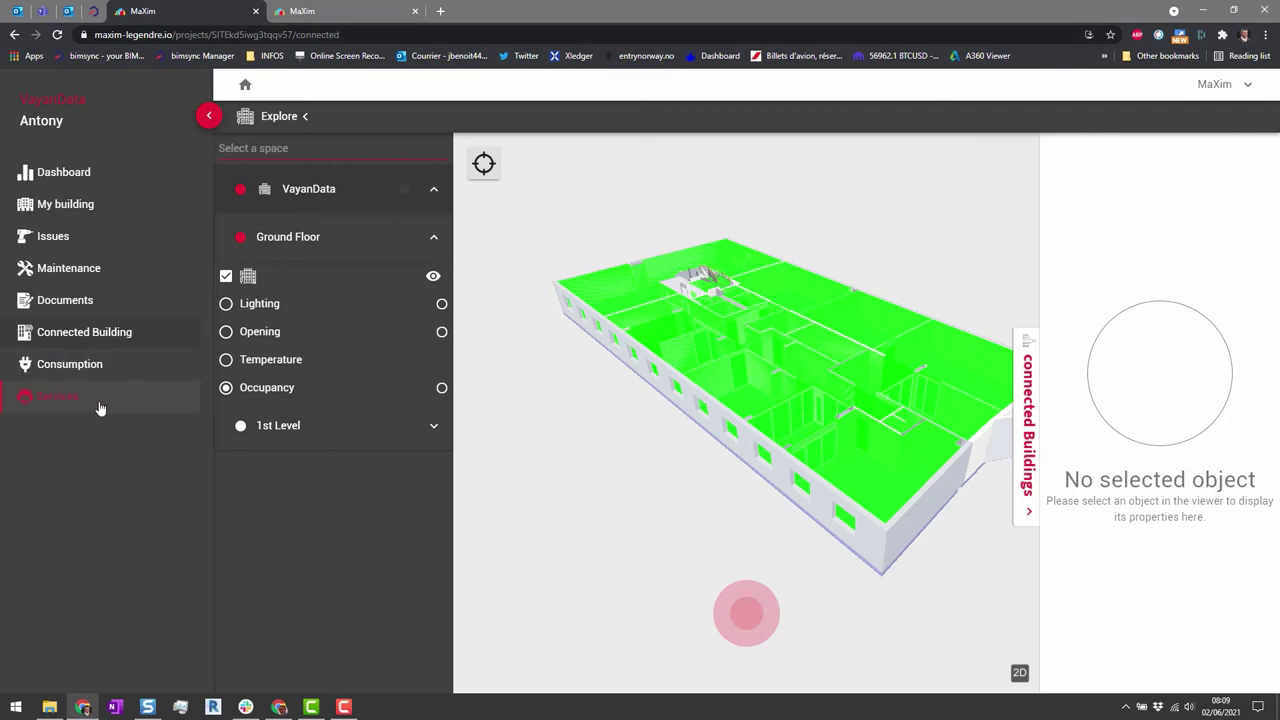
click(367, 10)
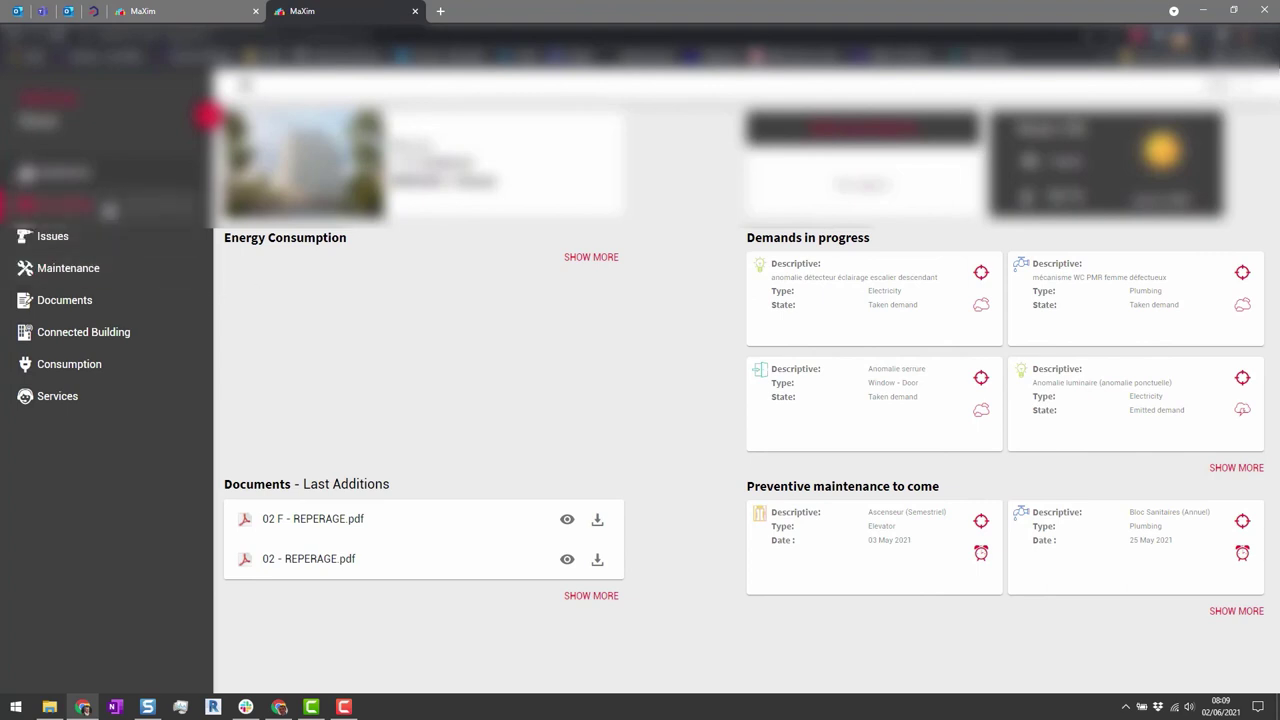
click(127, 368)
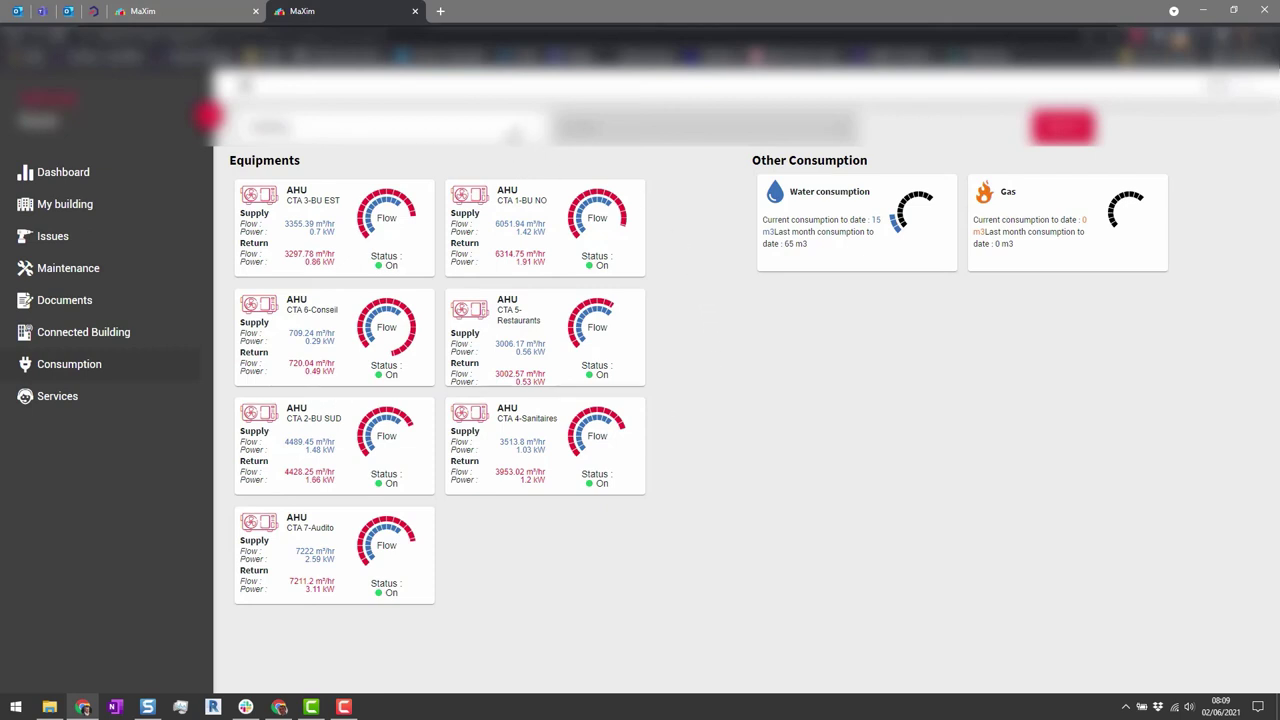
Filter the consumption data by a building and its 5th Level to view that level's electricity consumption
click(514, 135)
click(514, 247)
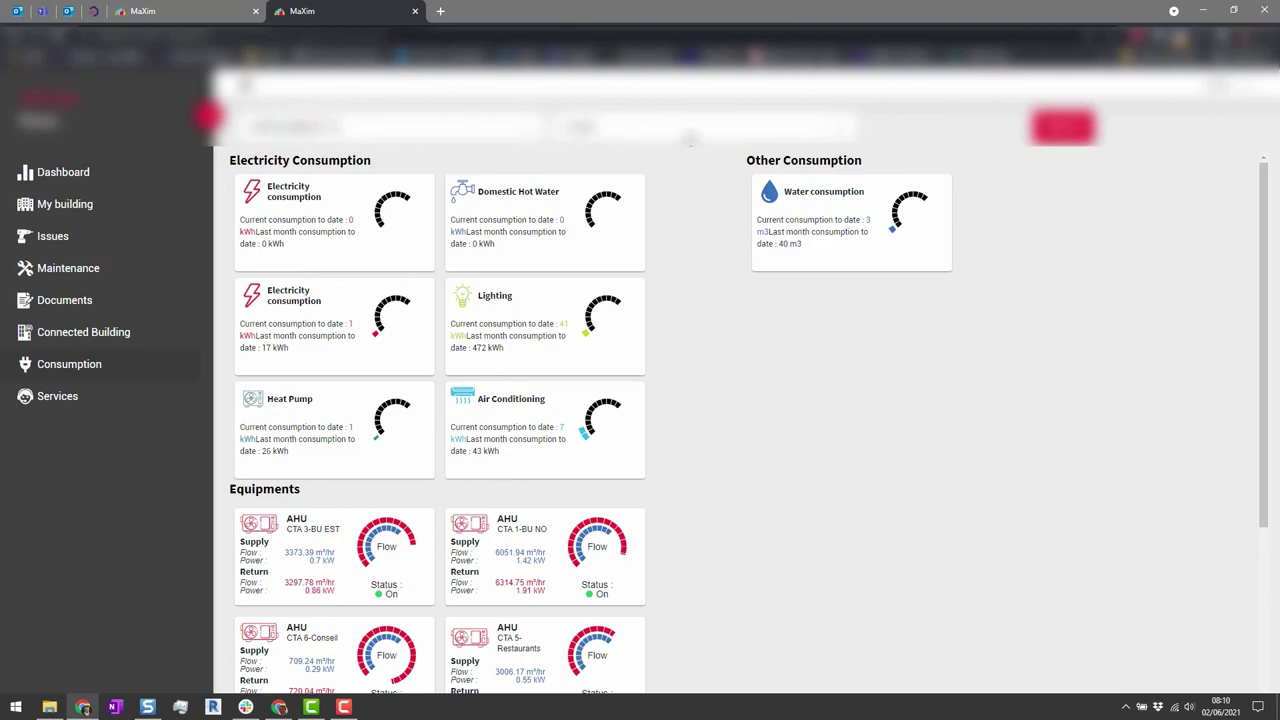
click(689, 135)
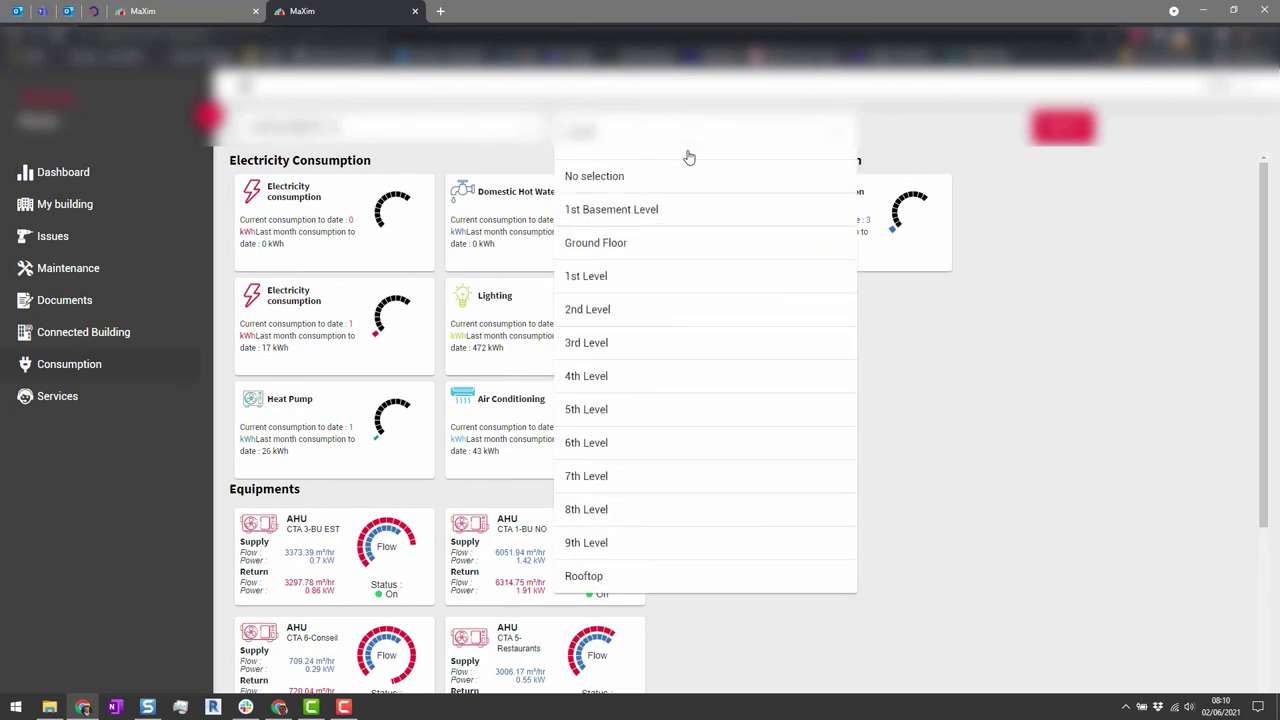
click(667, 414)
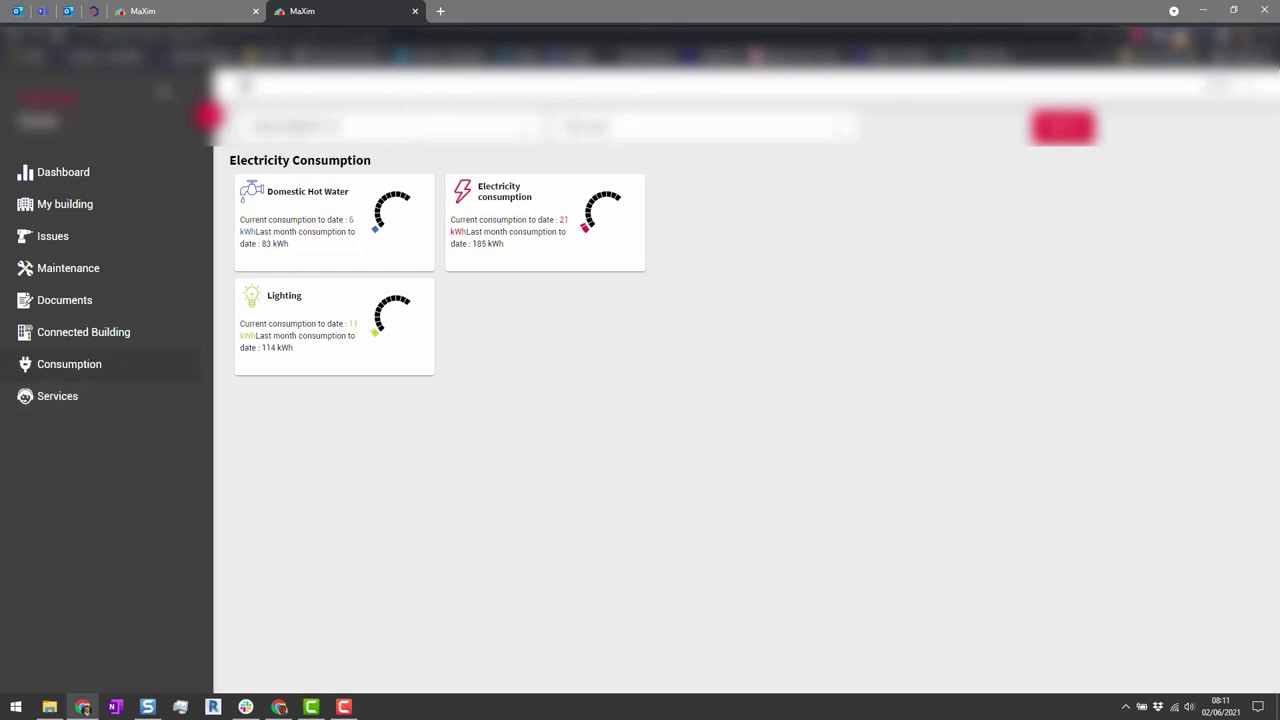
Return to the VayanData project, open its Meeting Room service and expand the Ground Floor in the space tree
click(213, 11)
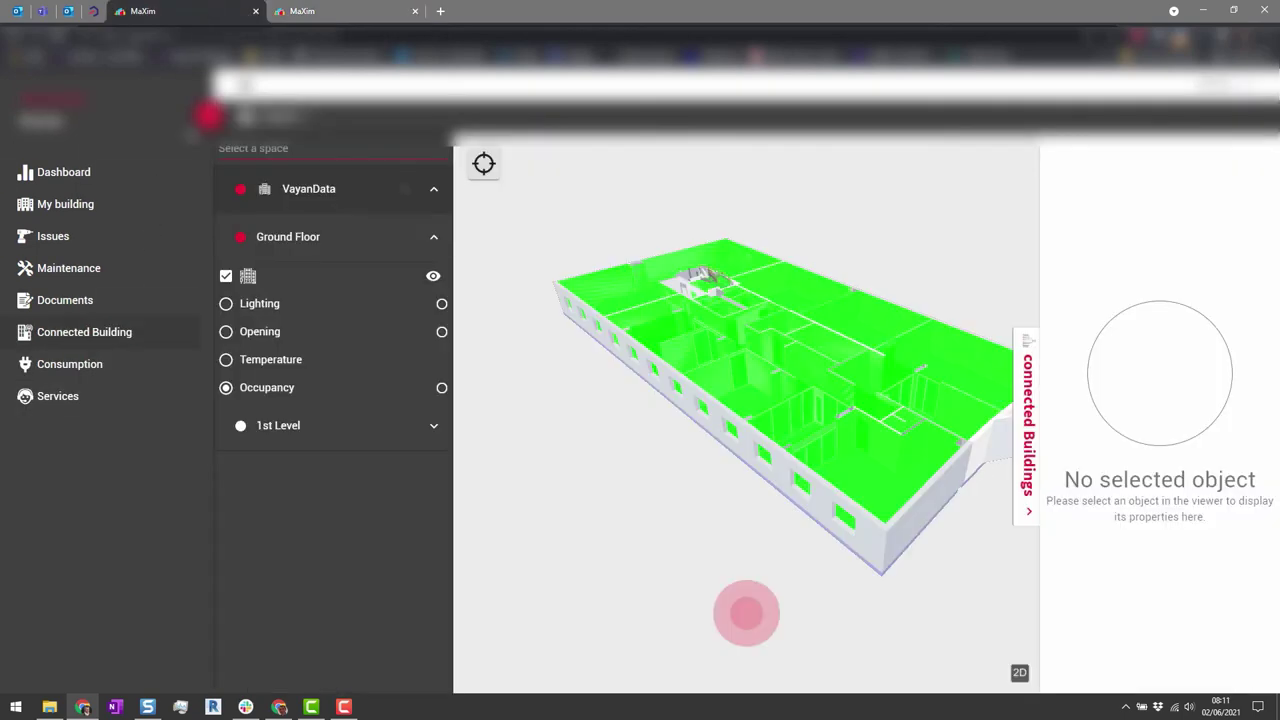
click(122, 408)
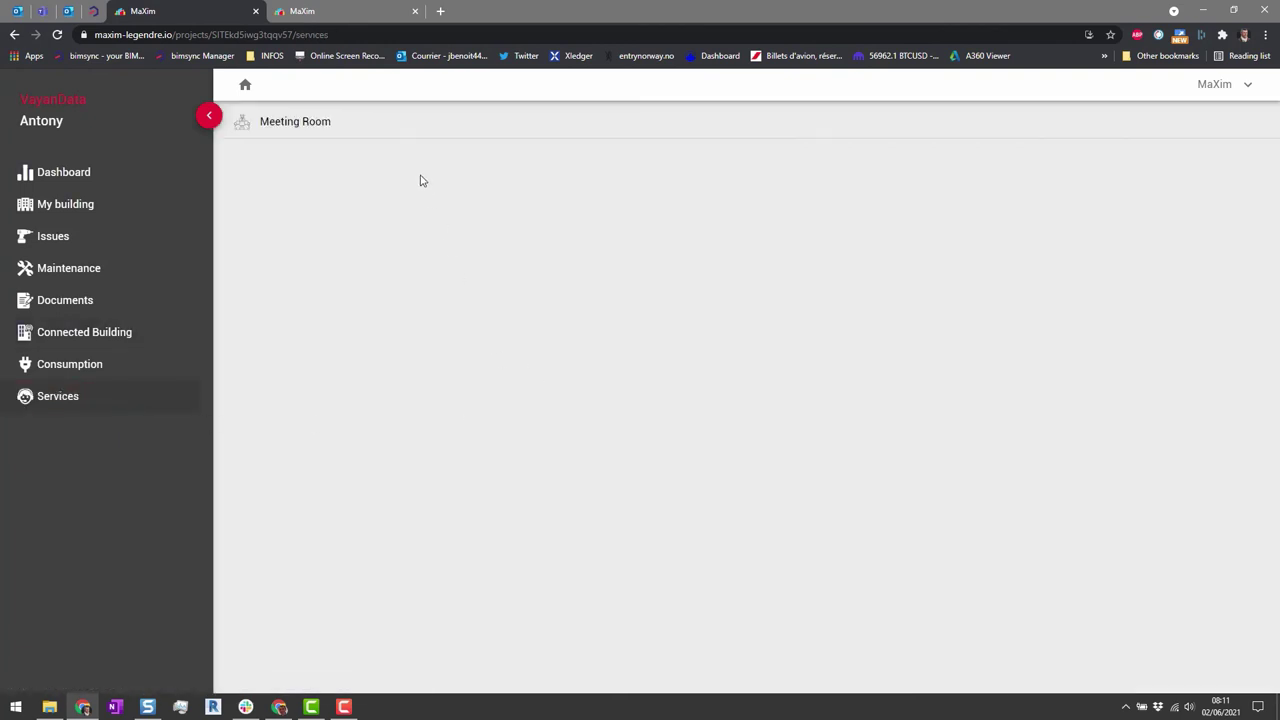
click(383, 131)
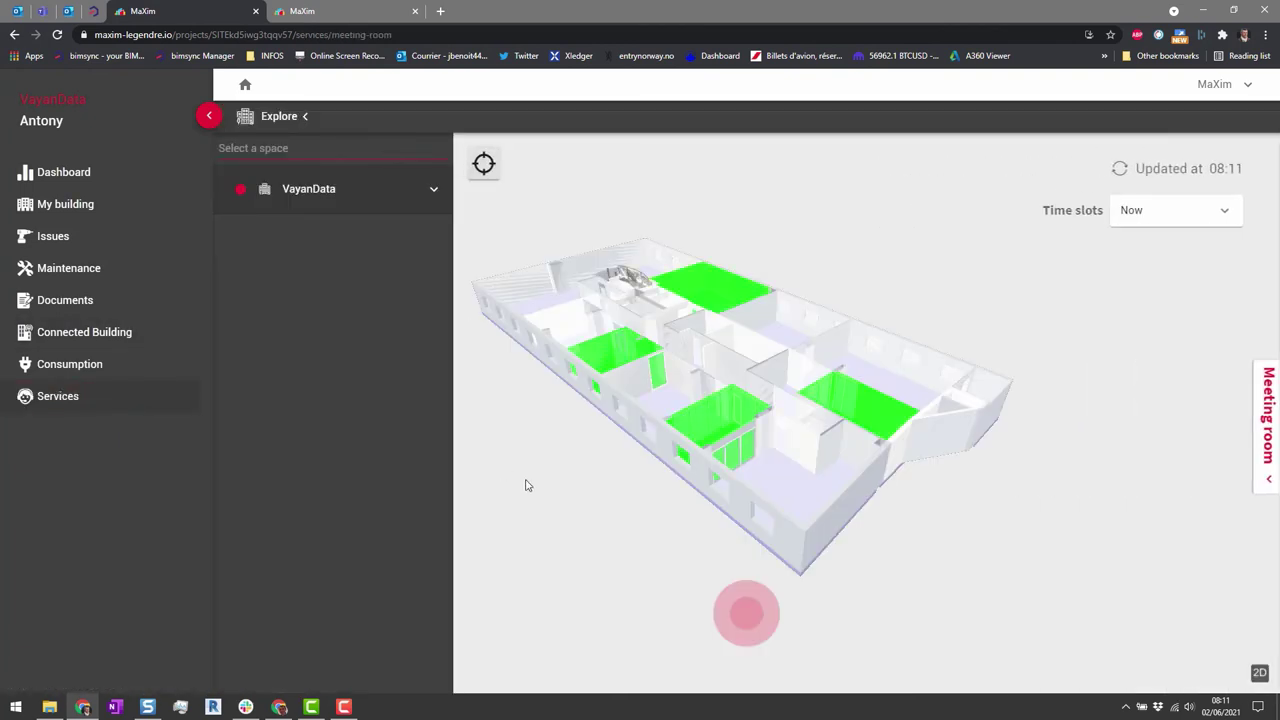
mouse_move(622, 503)
mouse_down()
mouse_move(611, 517)
mouse_move(592, 460)
mouse_move(604, 486)
mouse_up()
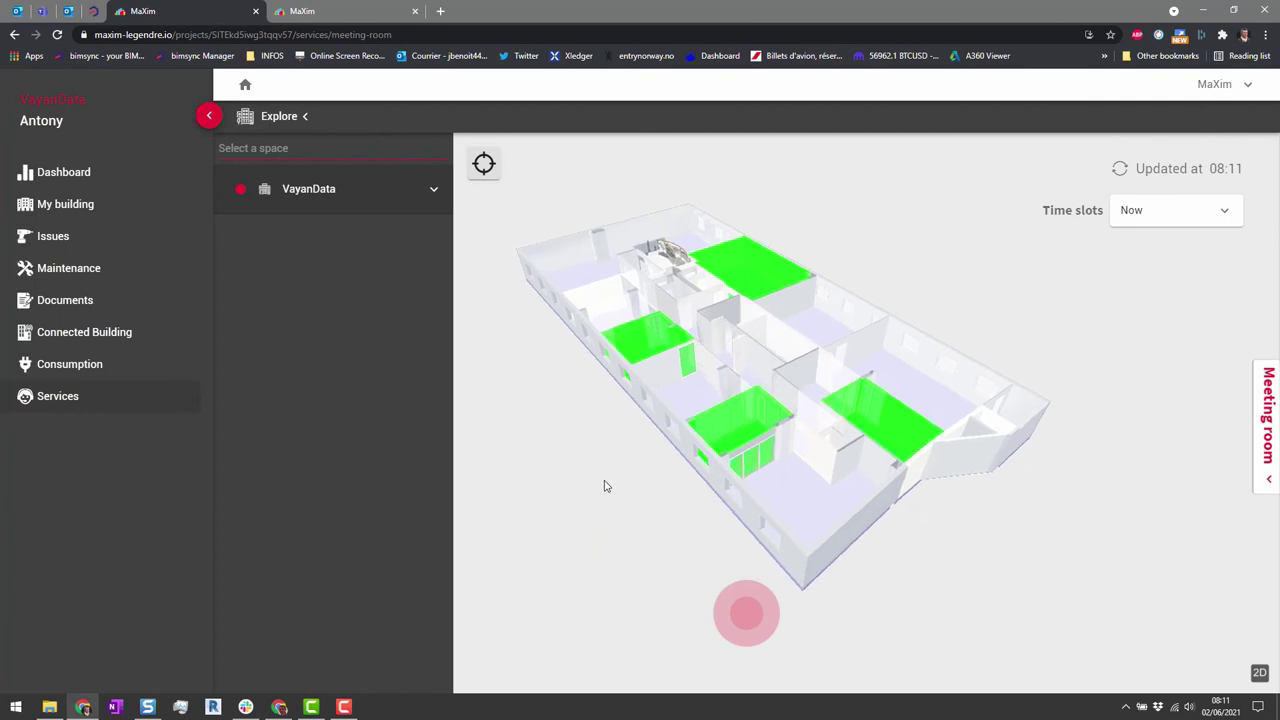
click(364, 203)
click(360, 240)
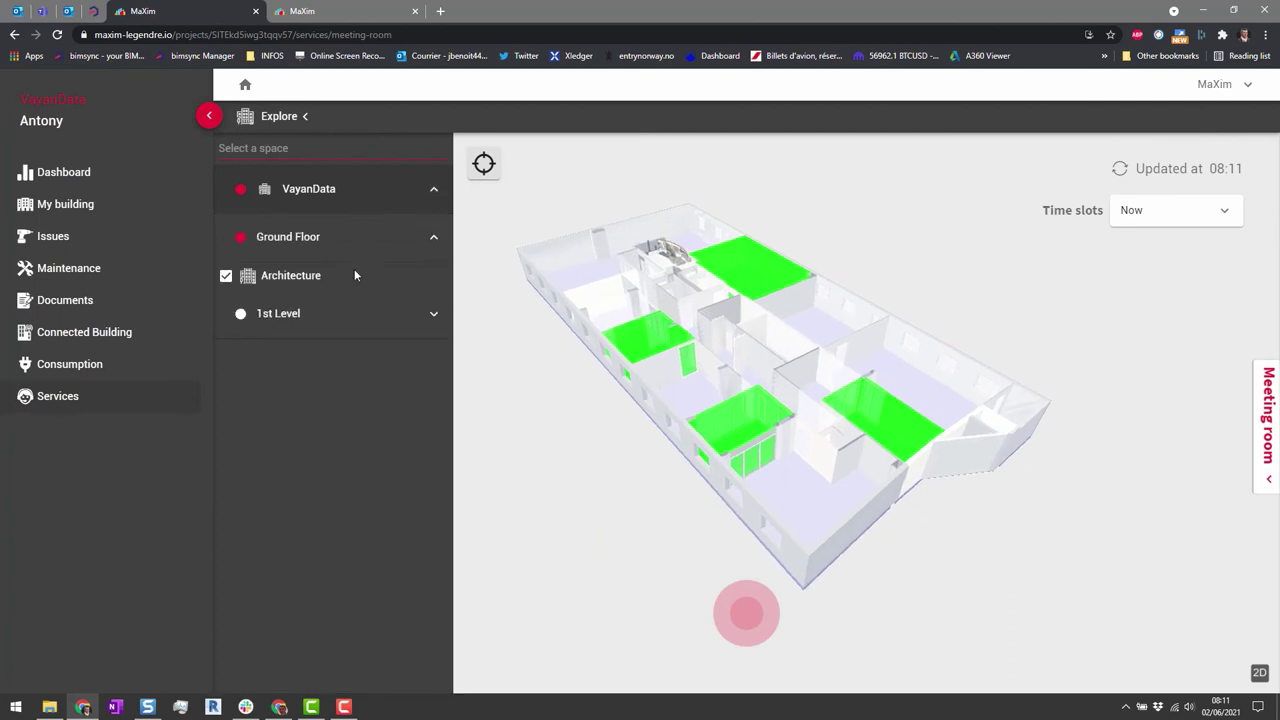
Select the Pollux meeting room in the model and examine its details and daily reservation overview
drag(614, 463, 604, 428)
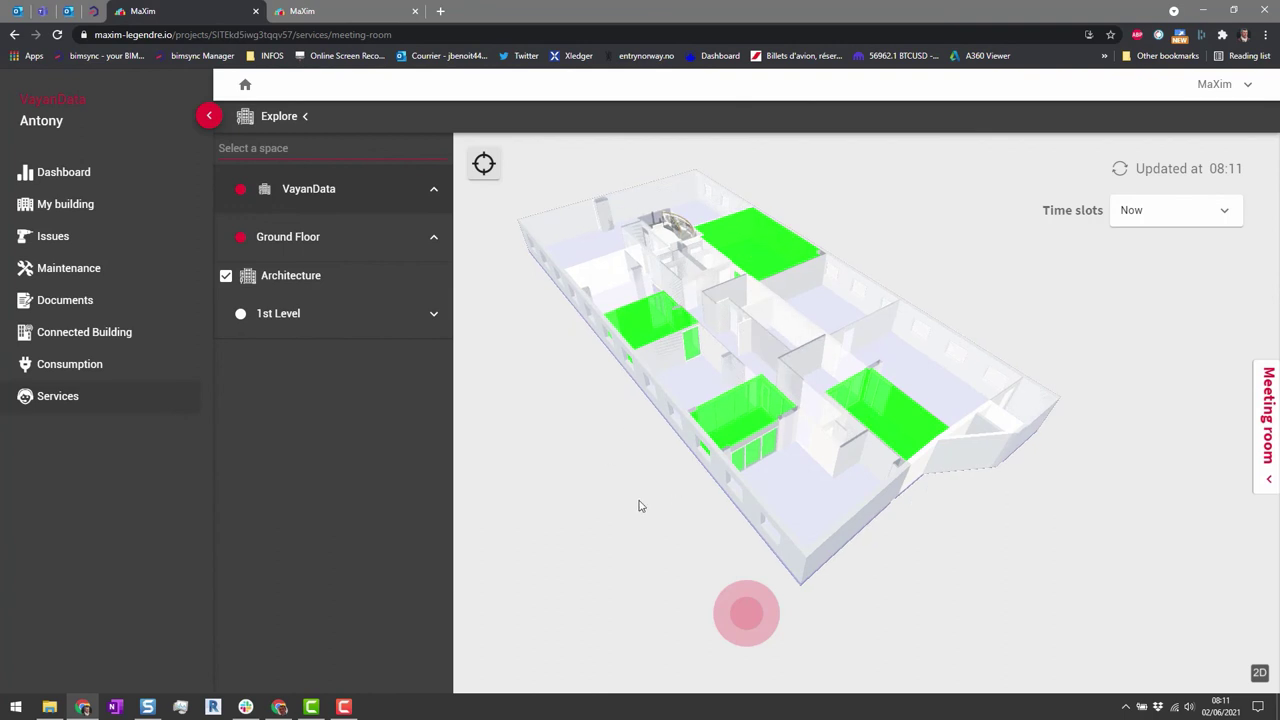
drag(641, 506, 612, 521)
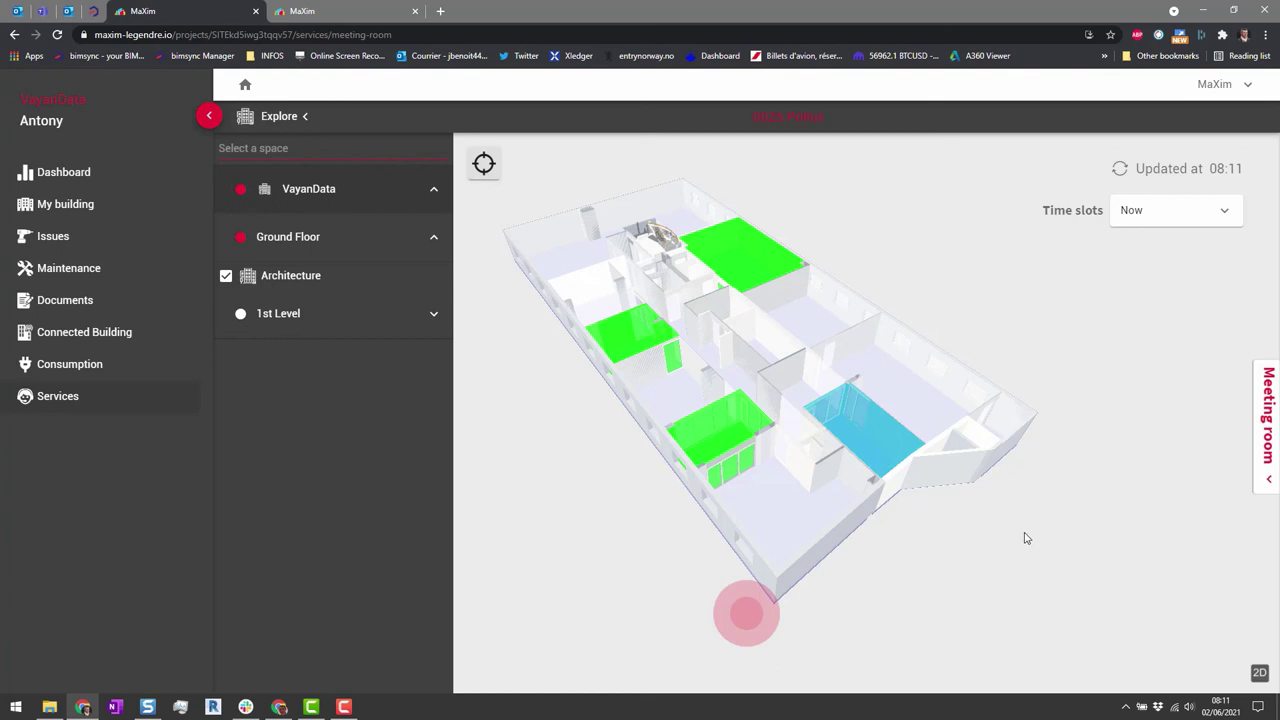
drag(1026, 534, 943, 540)
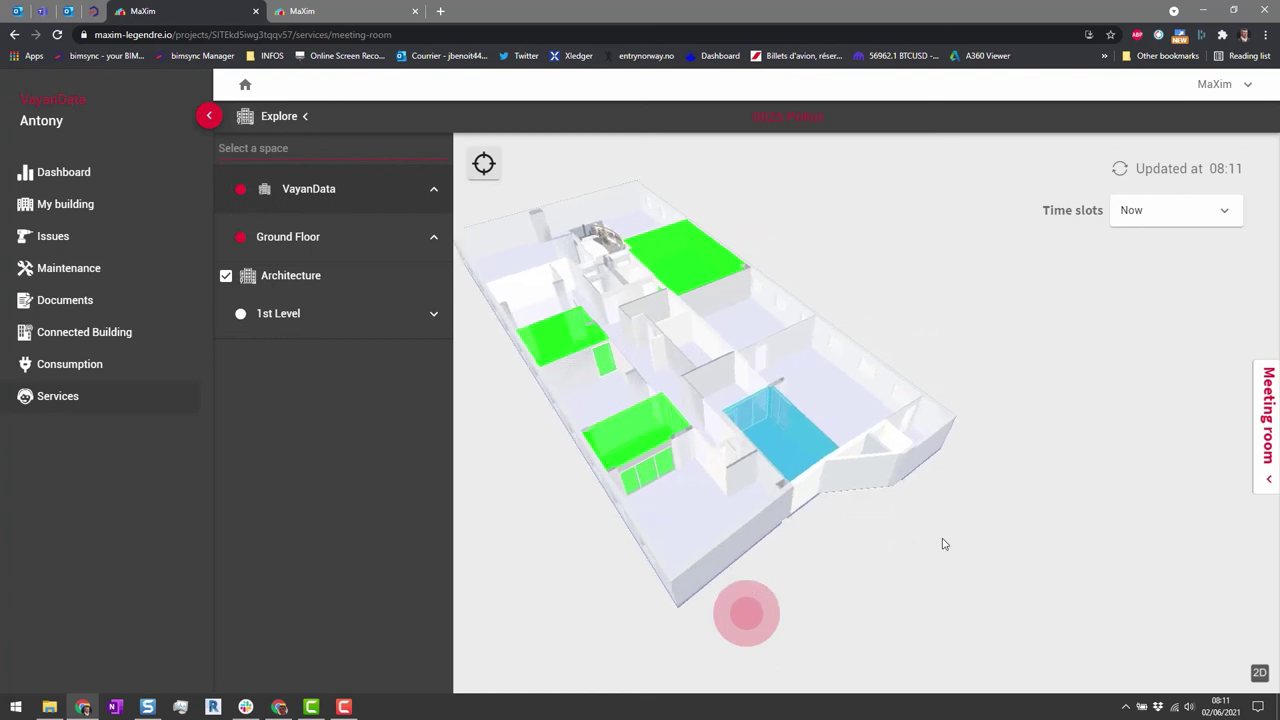
click(1268, 428)
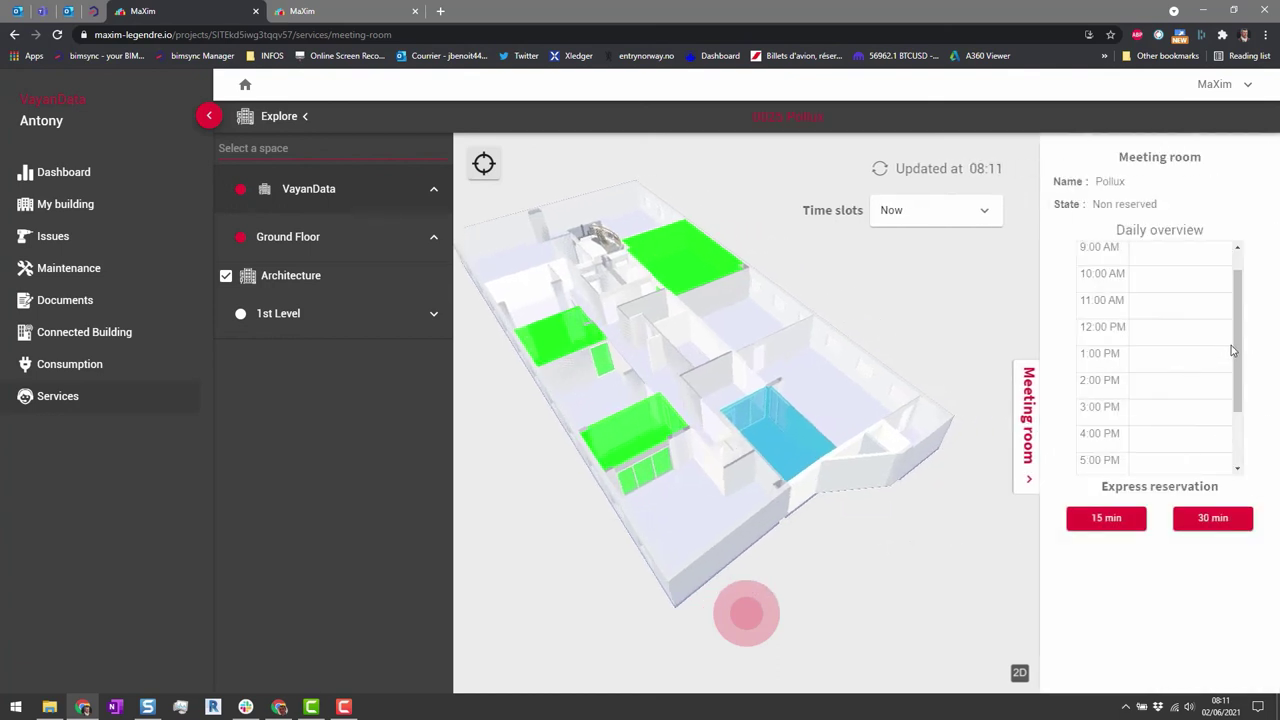
scroll(1240, 320, down, 2)
scroll(1245, 310, up, 4)
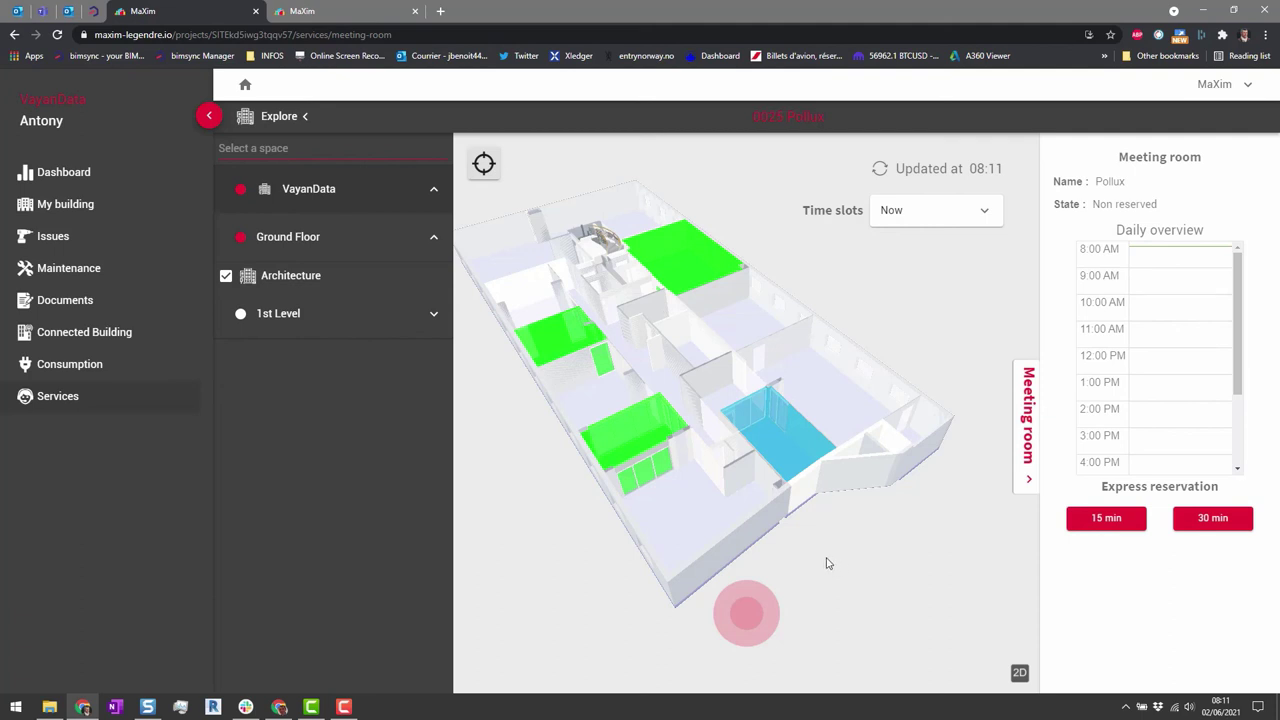
drag(829, 562, 815, 543)
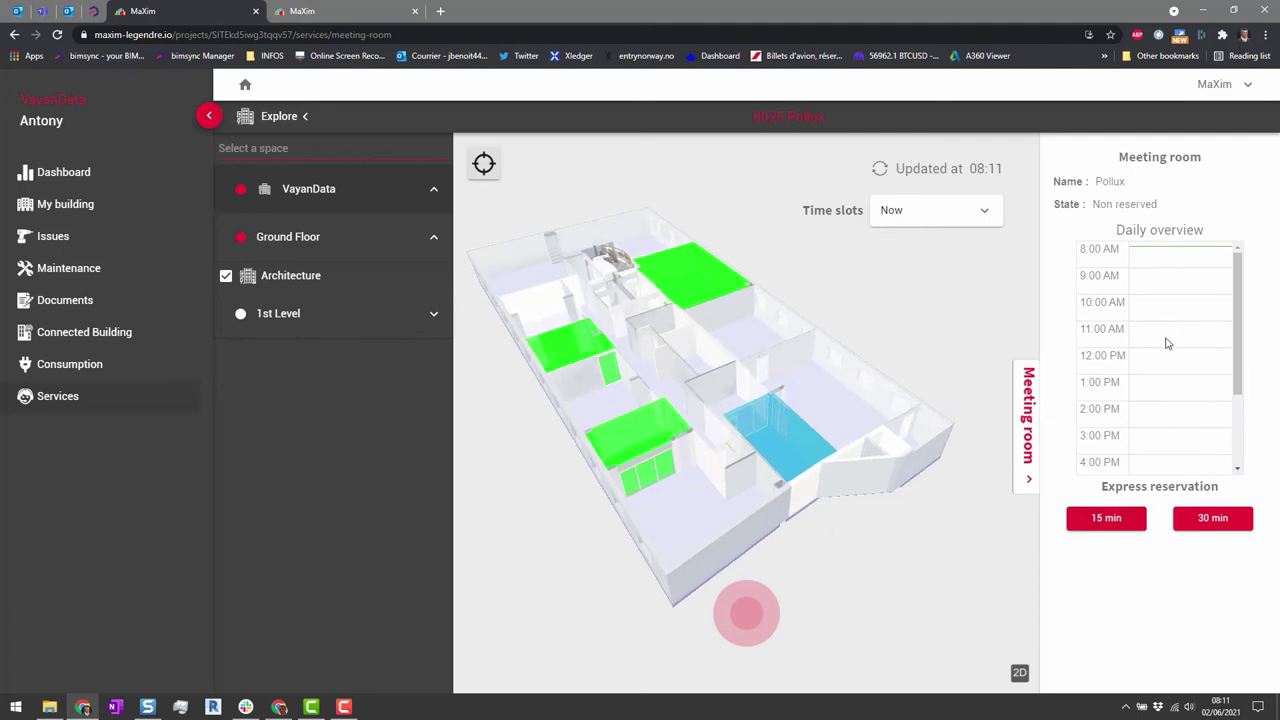
Deselect Pollux, select it again in a close-up view, review its daily overview, and clear the selection
click(847, 518)
mouse_move(798, 455)
mouse_down()
mouse_move(760, 455)
mouse_move(813, 447)
mouse_up()
scroll(805, 445, up, 10)
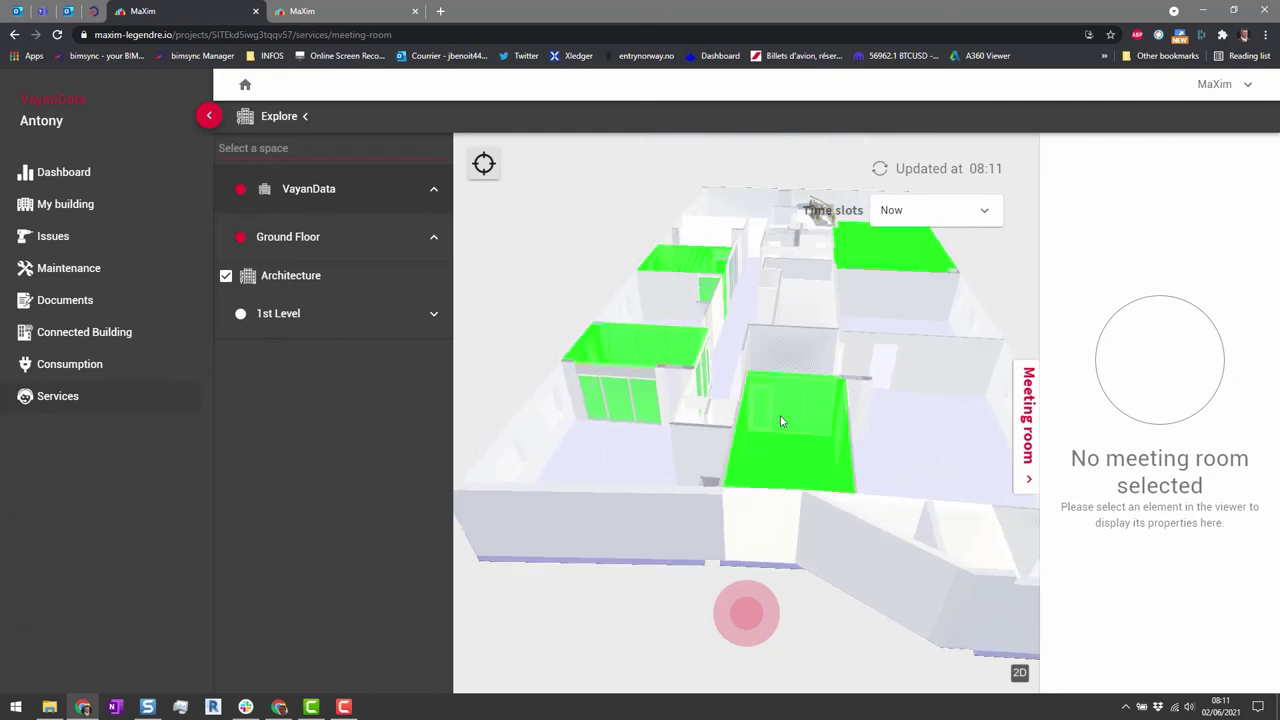
scroll(775, 443, down, 2)
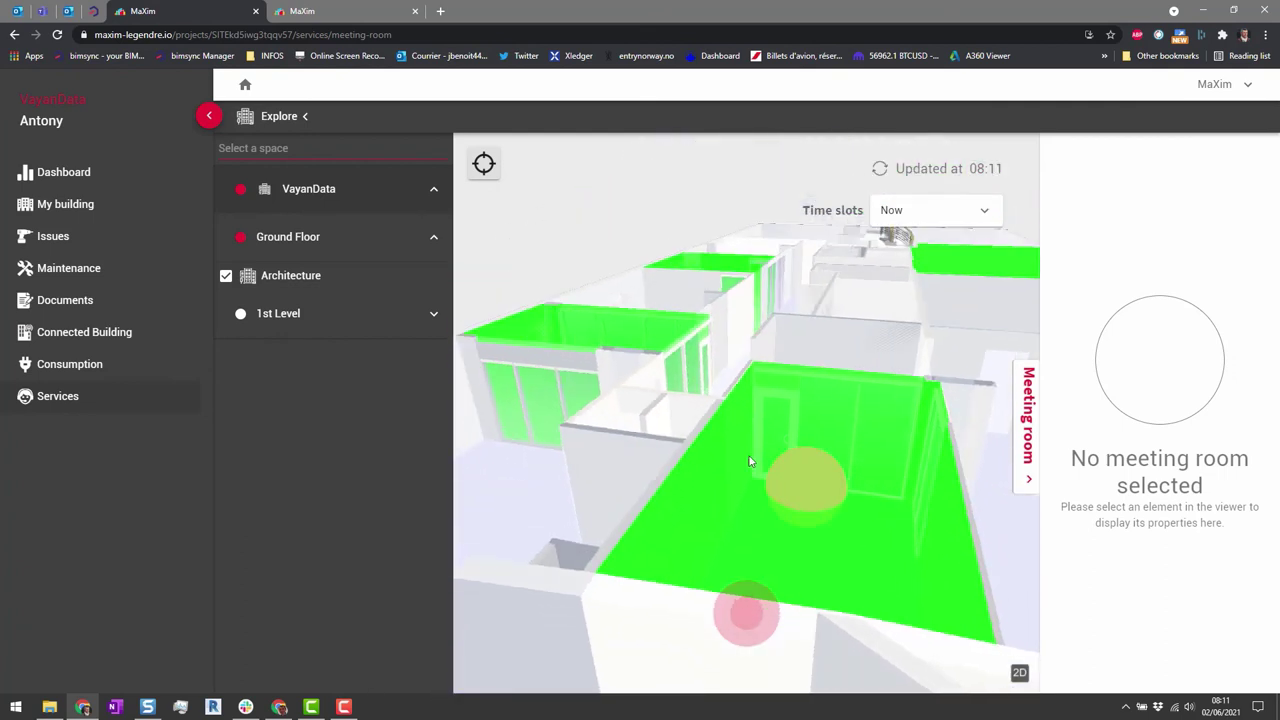
scroll(797, 440, down, 2)
click(812, 437)
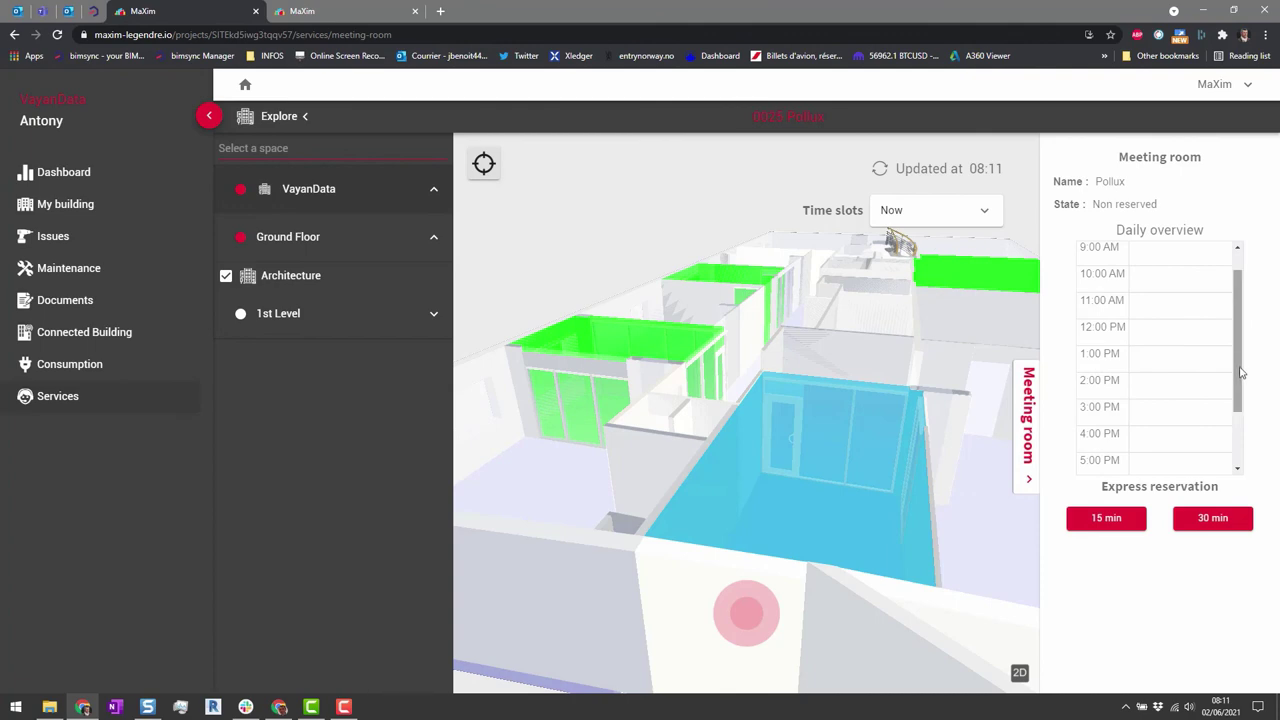
drag(1240, 370, 1238, 398)
scroll(1231, 317, up, 3)
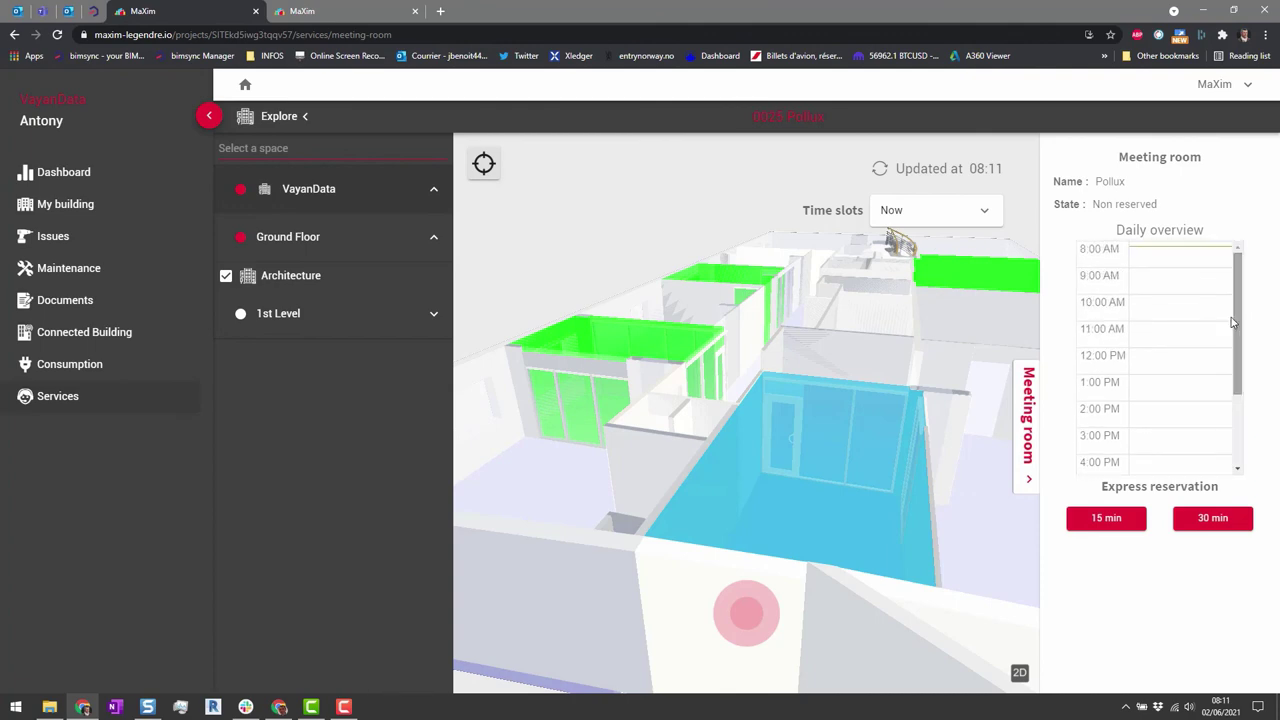
scroll(836, 455, down, 5)
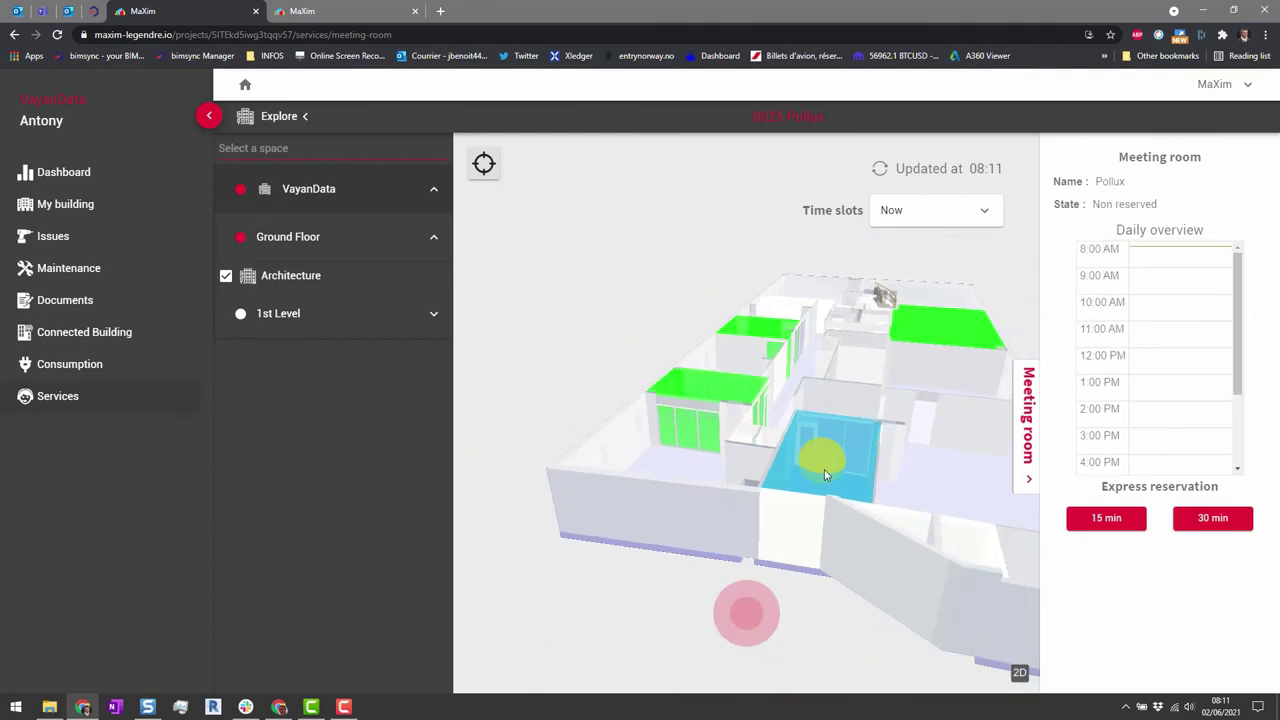
click(846, 611)
drag(846, 611, 863, 551)
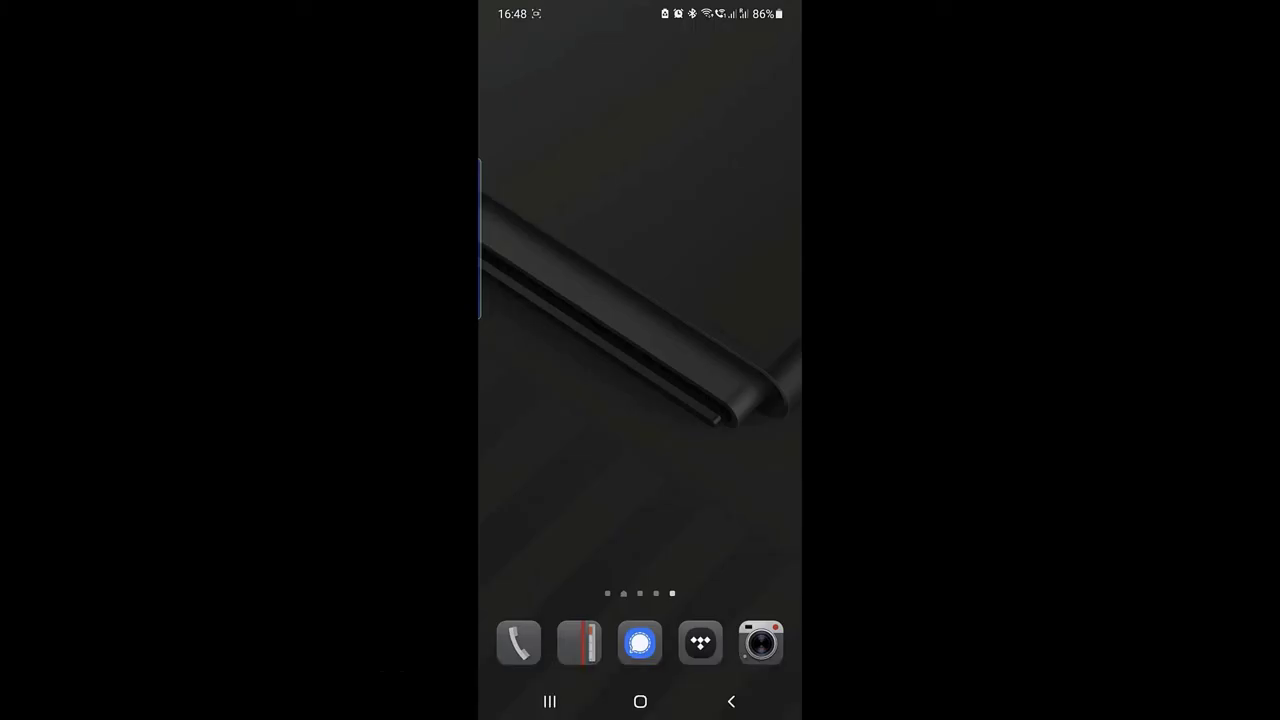
Switch to the phone, scan the Vega room's QR code with the camera, and open the linked page to preview its options
click(760, 642)
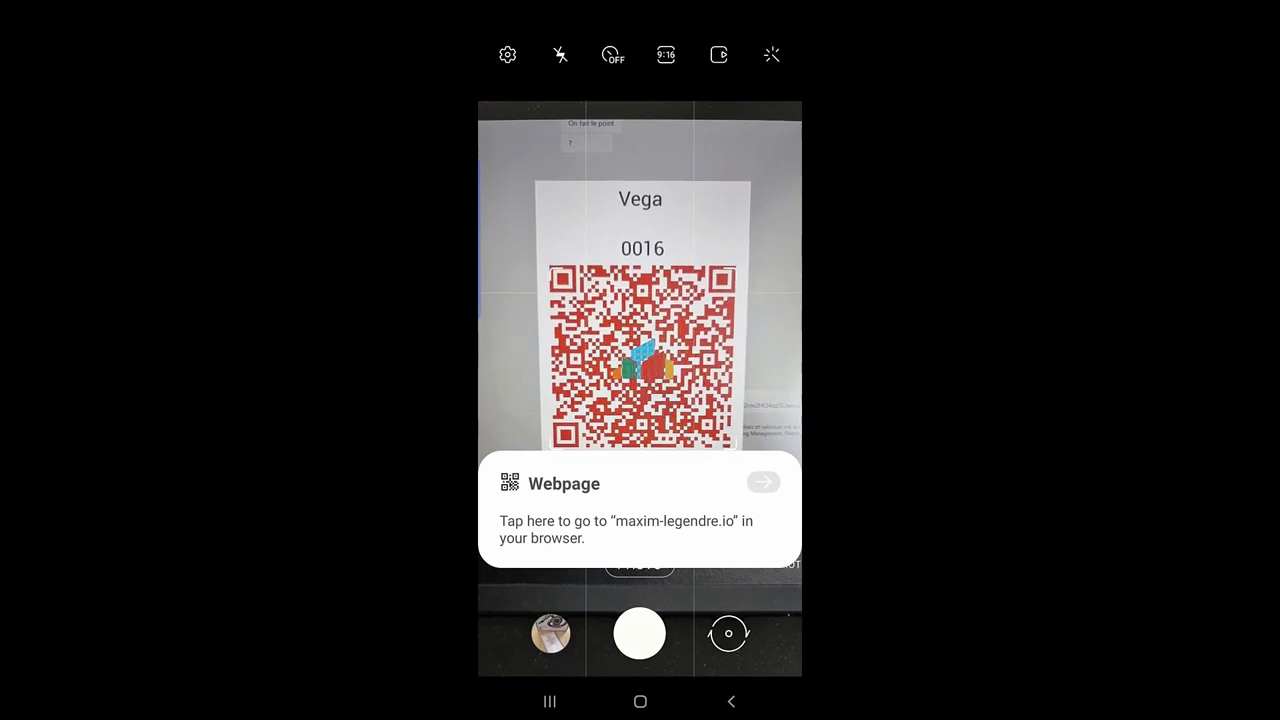
click(640, 456)
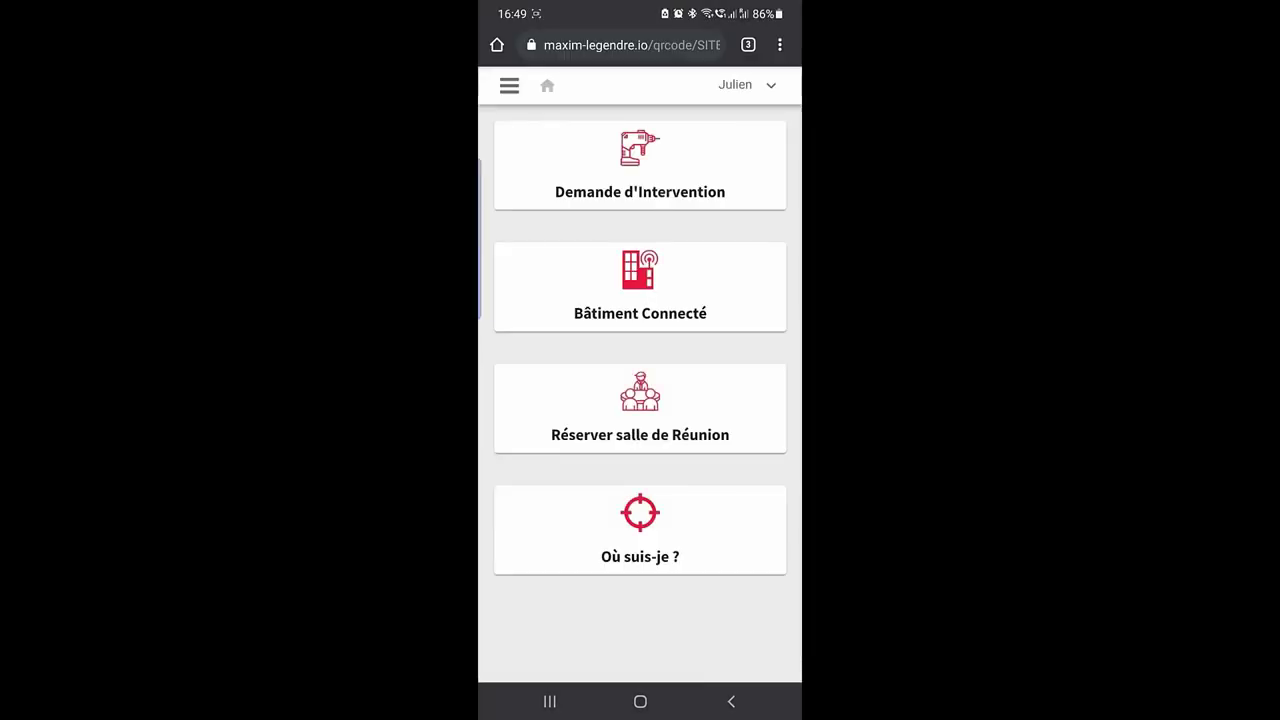
click(640, 165)
click(768, 171)
click(640, 287)
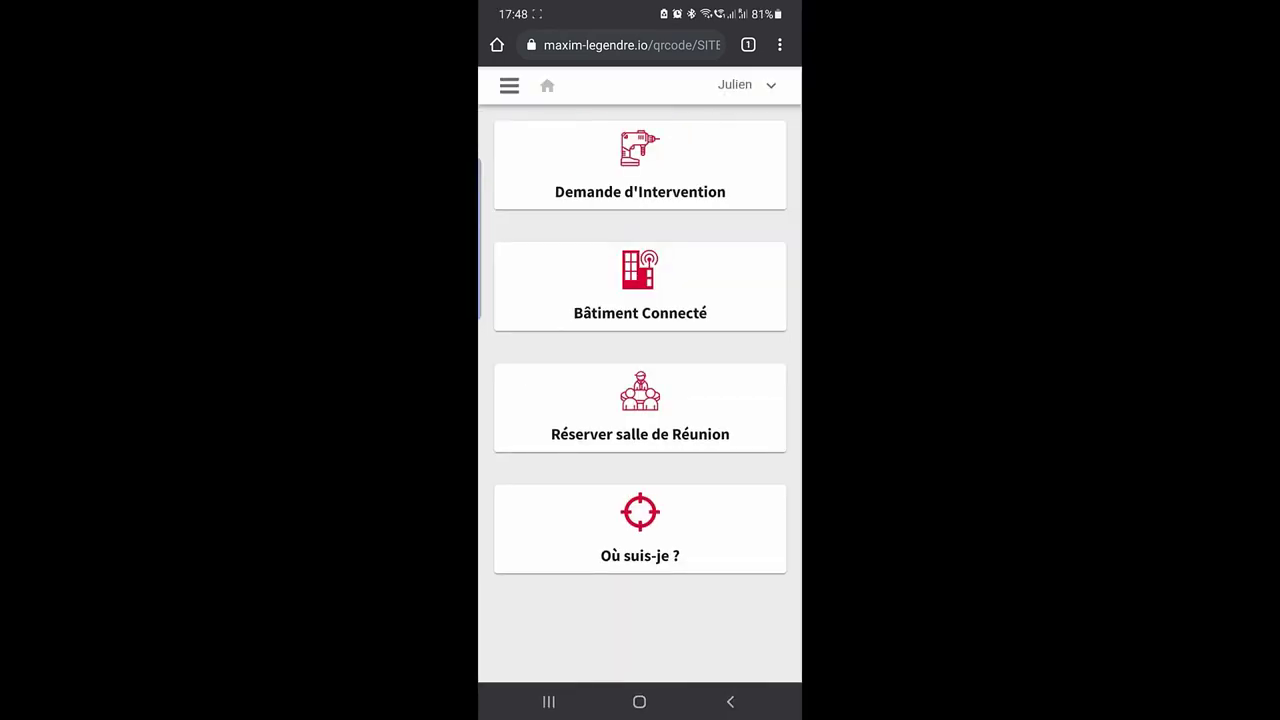
Submit a Chauffage Ventilation intervention request of type Anomalie chauffage with the description "Il fait froid."
click(640, 170)
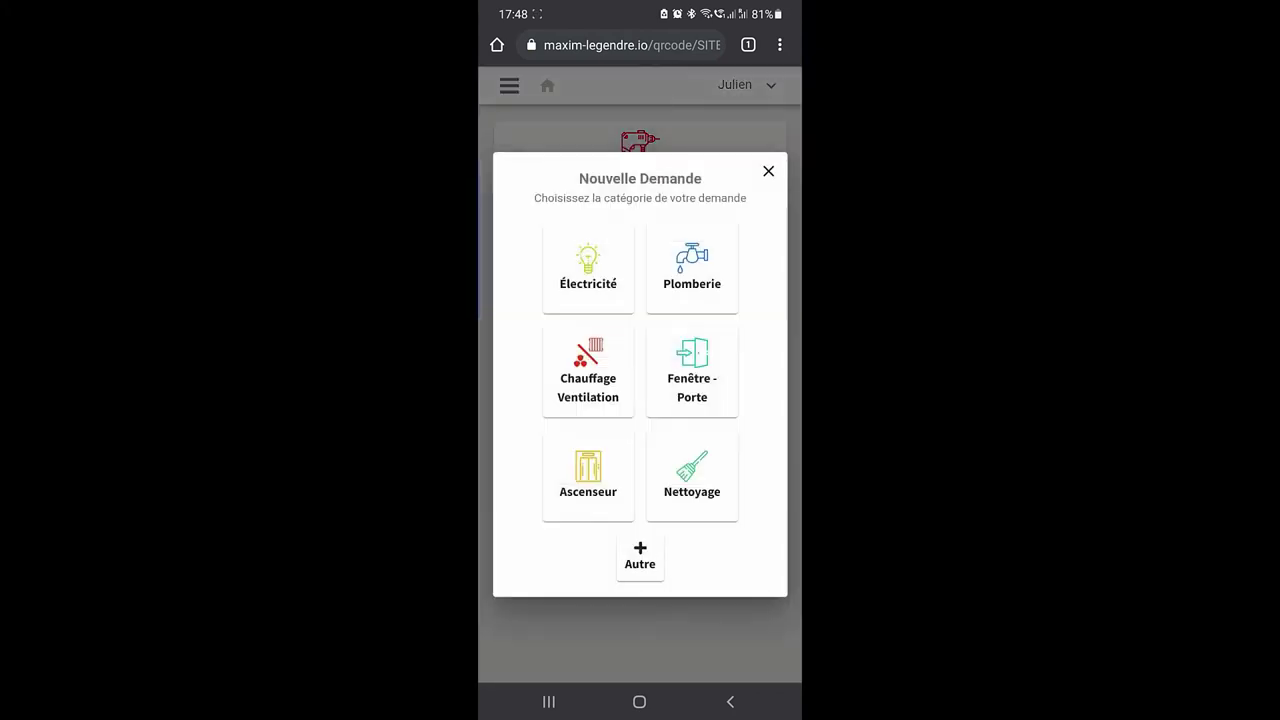
click(588, 372)
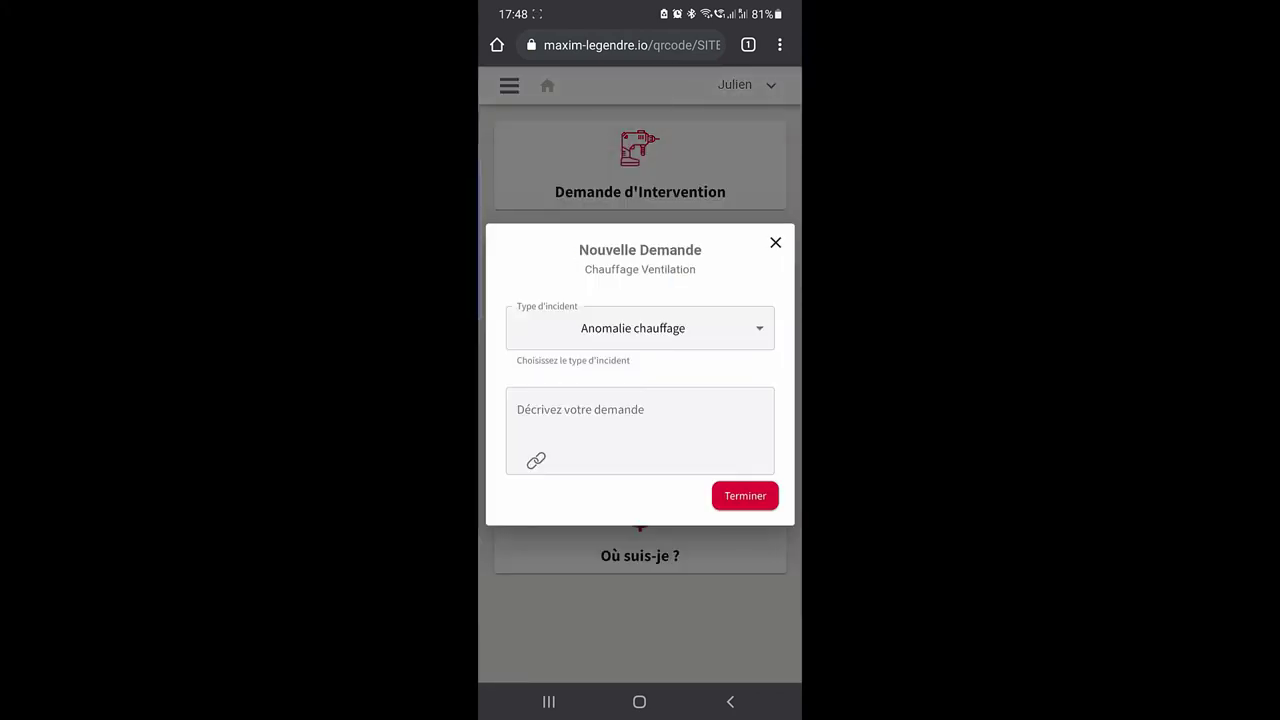
click(640, 425)
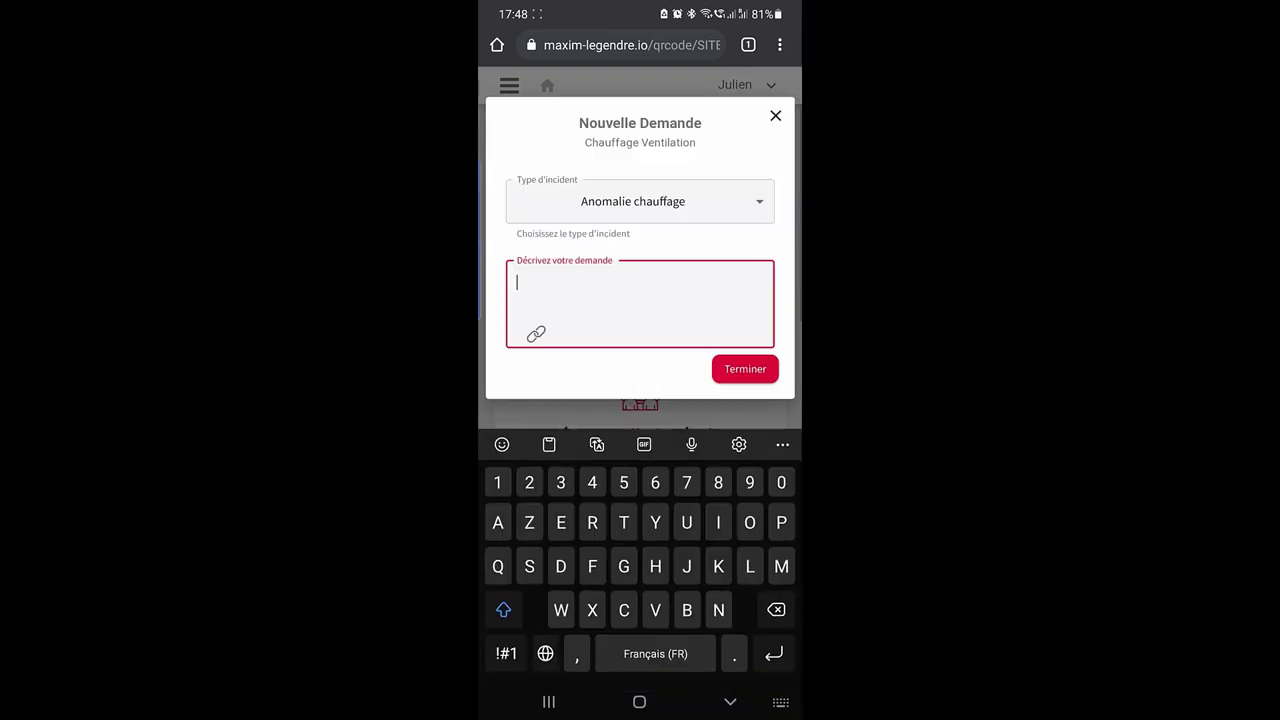
text(Il)
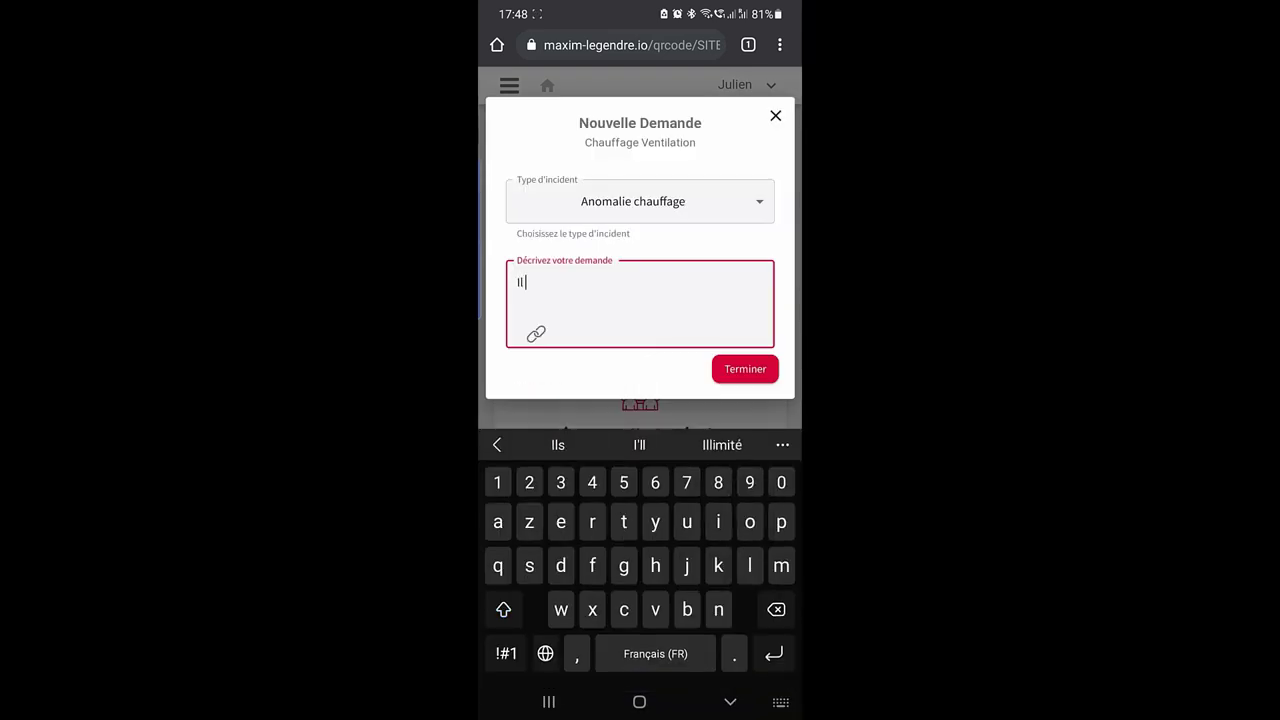
text( fait fr)
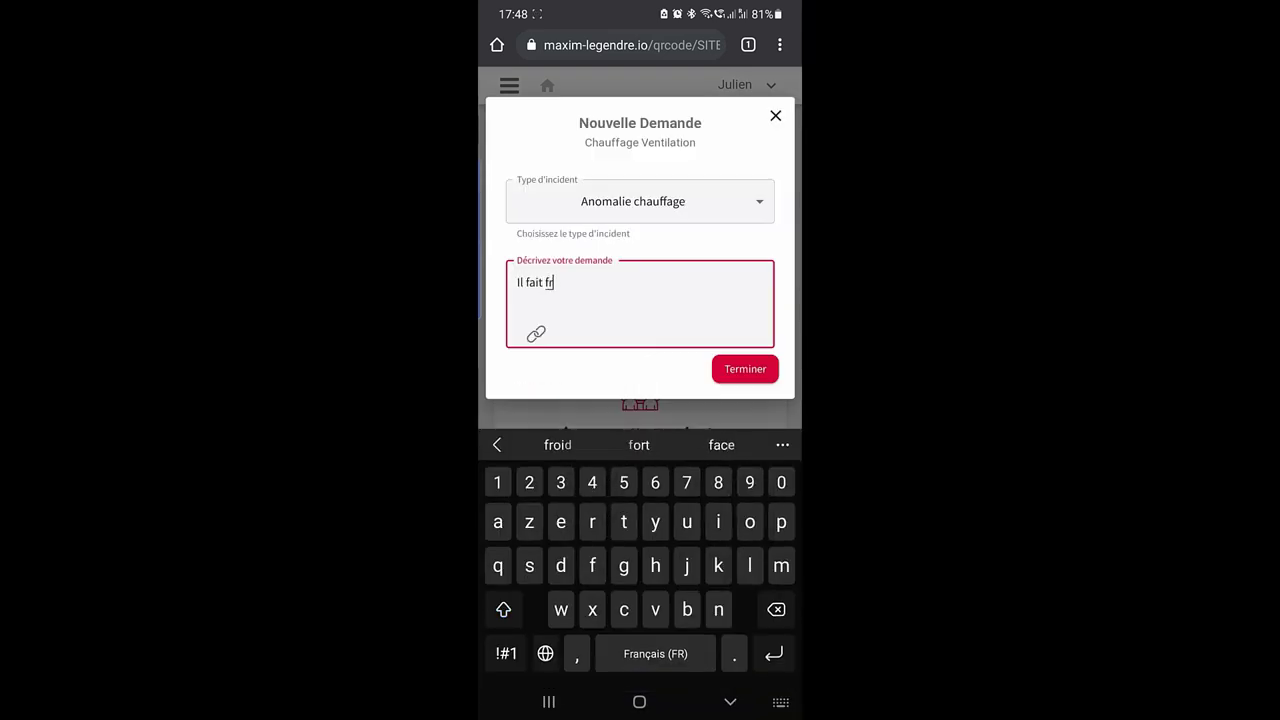
text(oid.)
click(745, 369)
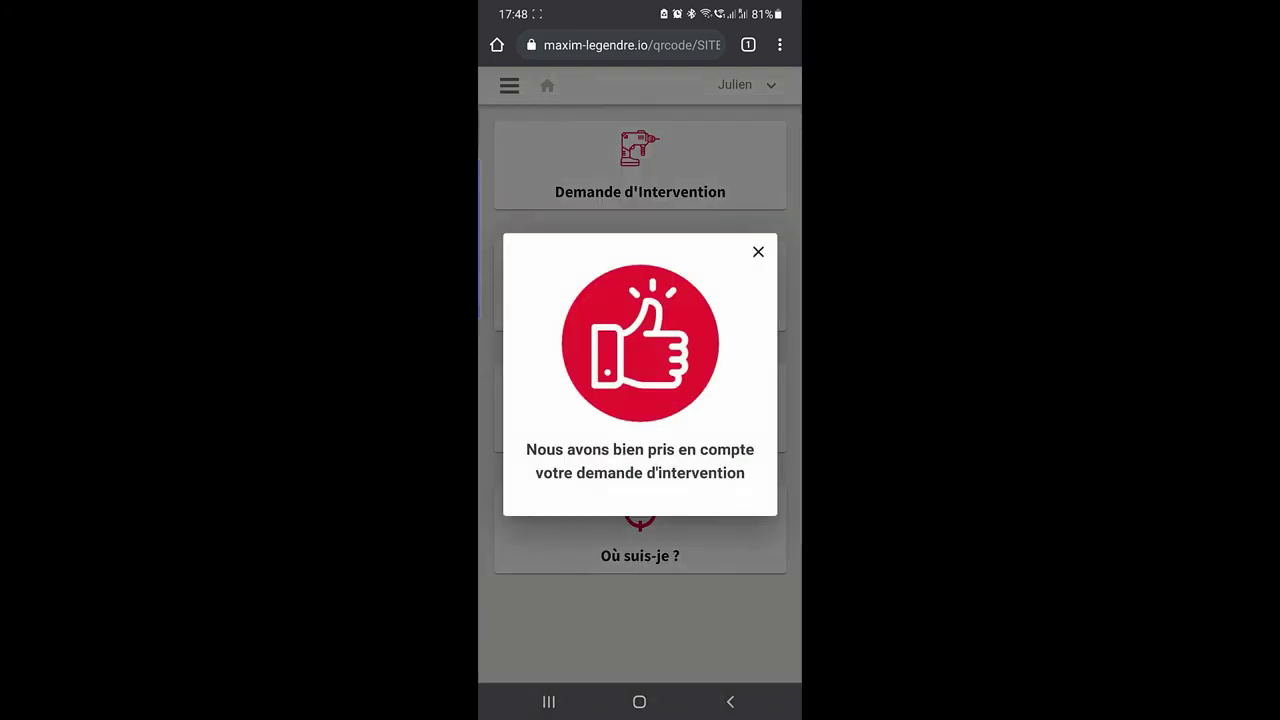
Adjust the light intensity slightly in the room's Bâtiment Connecté controls, and return to the room's option page
click(640, 290)
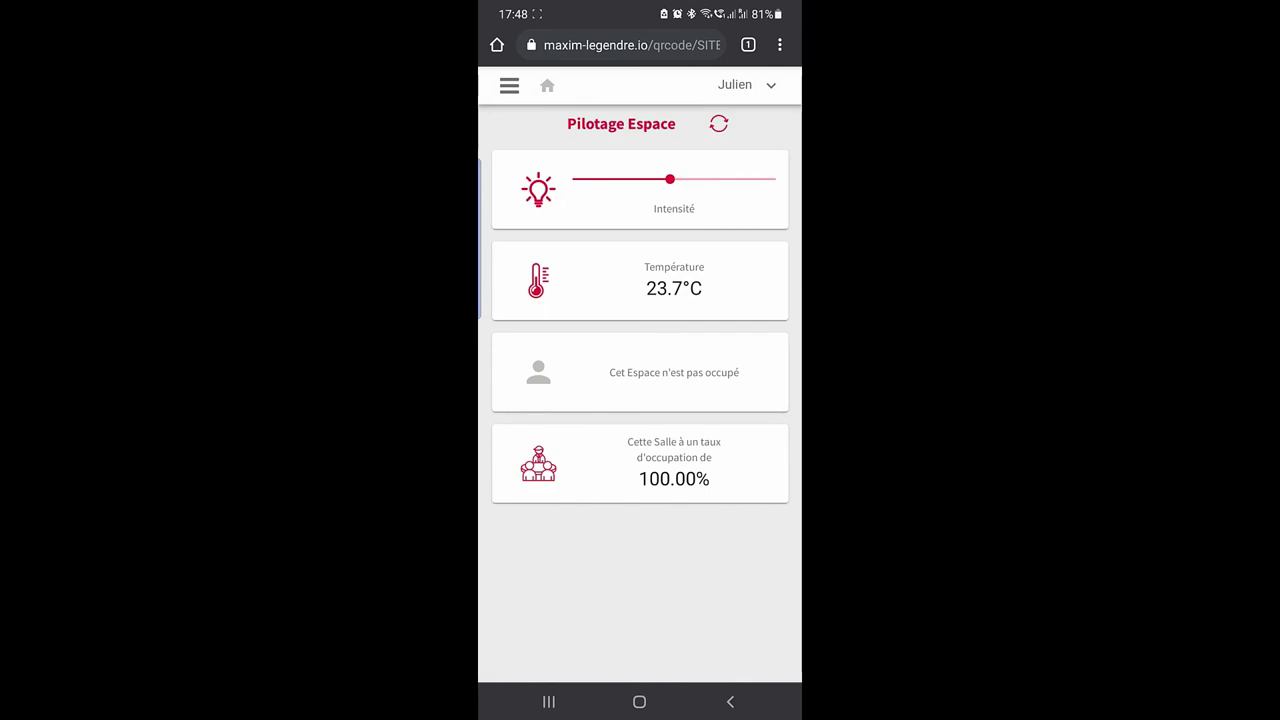
mouse_move(670, 179)
mouse_down()
mouse_move(614, 179)
mouse_move(700, 179)
mouse_move(674, 179)
mouse_up()
click(730, 701)
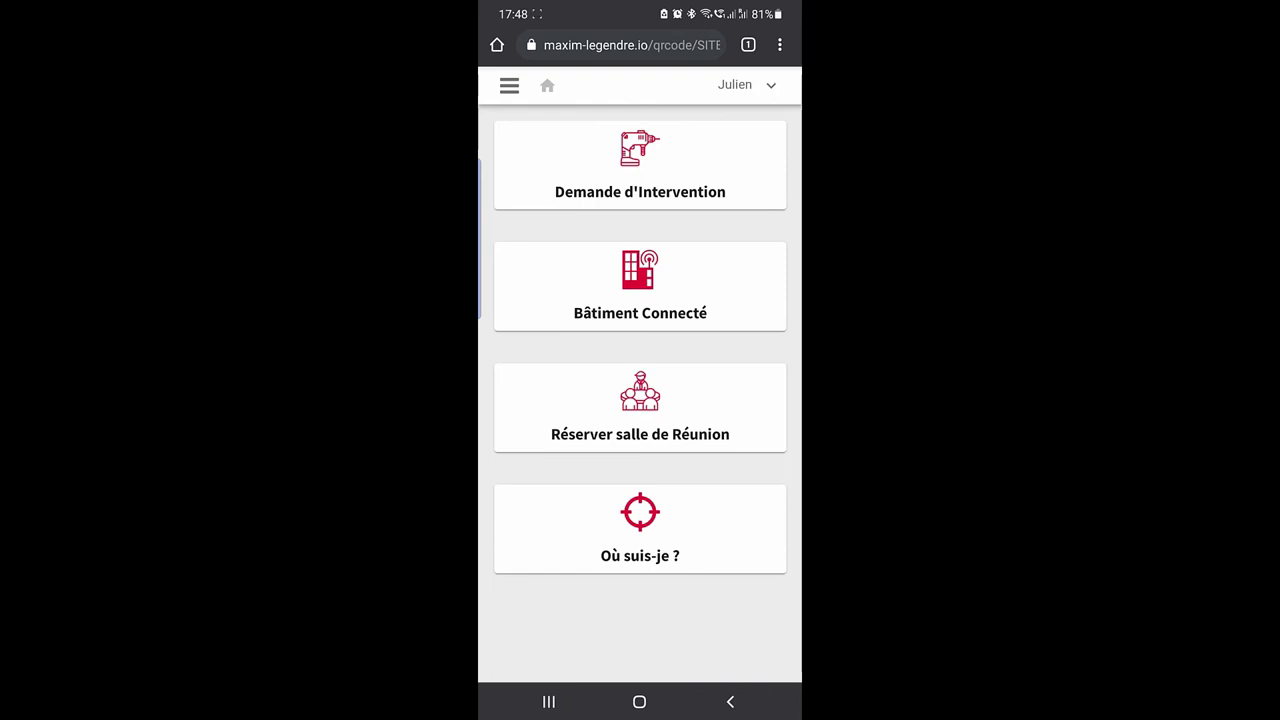
Open the Vega room's meeting reservation page, consult today's planning, and return to the room's option page
click(640, 407)
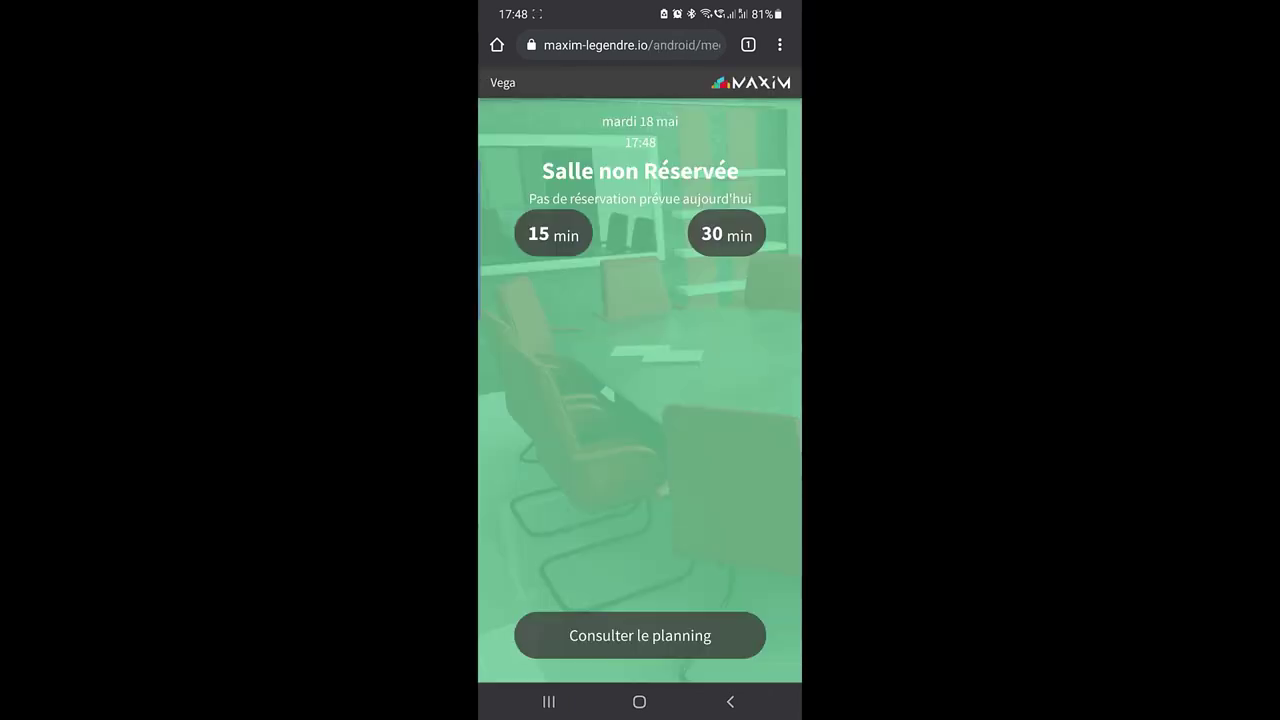
click(640, 635)
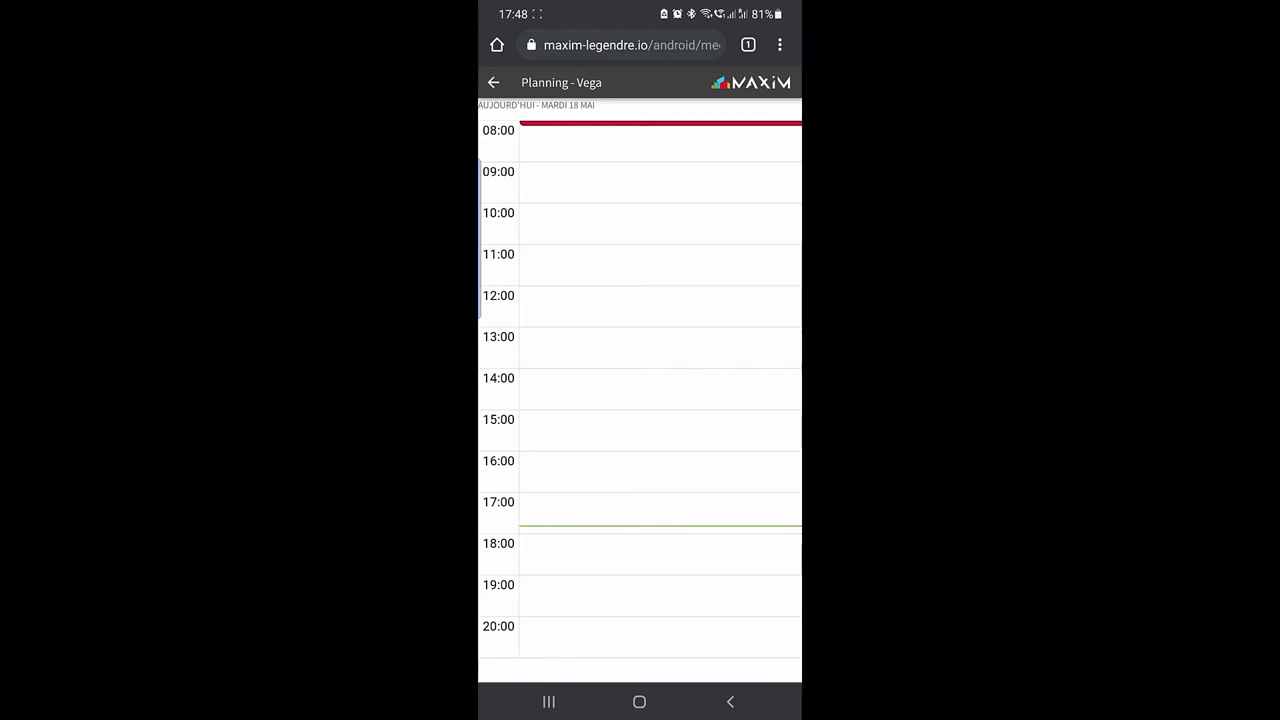
click(493, 82)
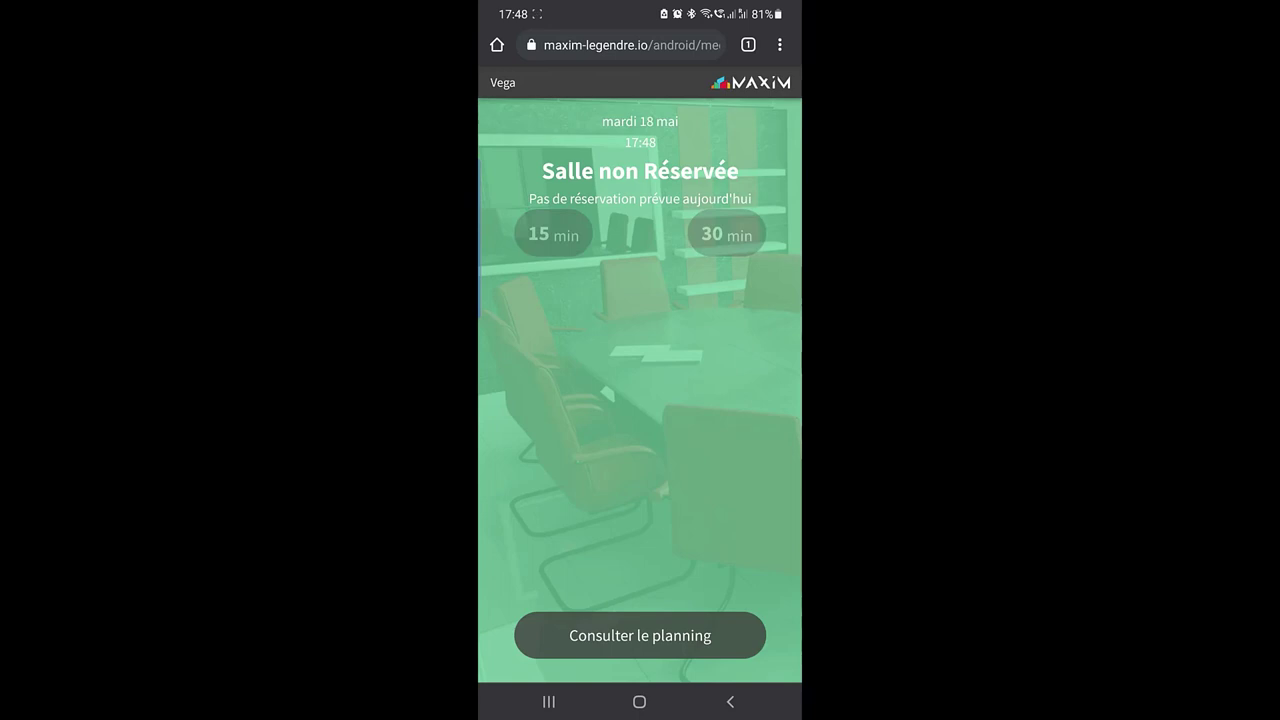
click(730, 701)
click(730, 701)
click(730, 701)
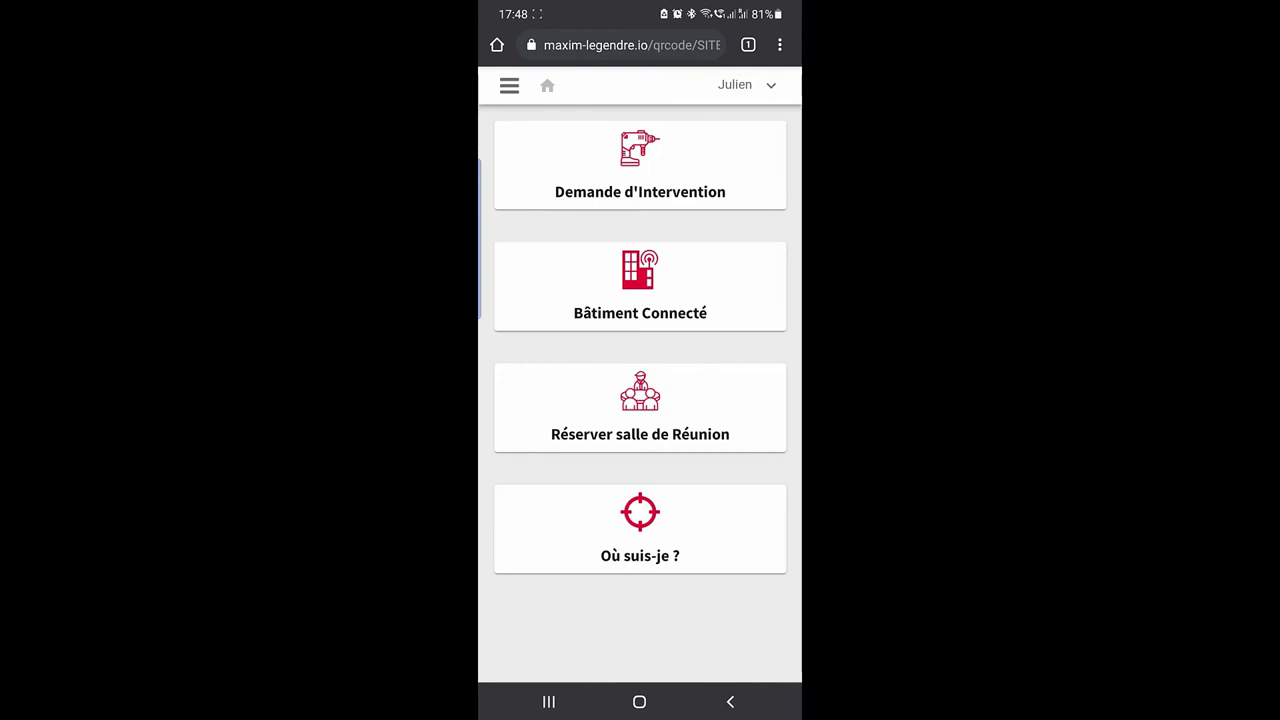
Locate the Vega room in the 3D model through "Où suis-je ?", review its information sheet, and return to the model
click(730, 701)
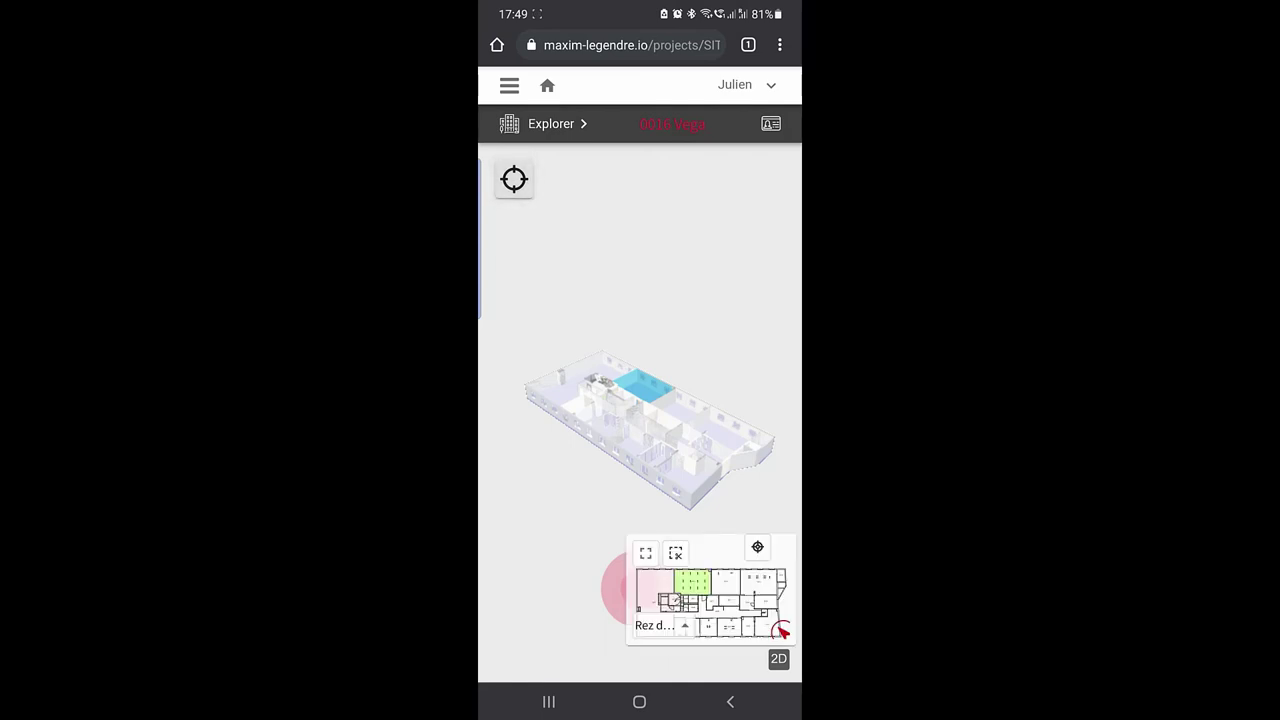
drag(640, 588, 644, 552)
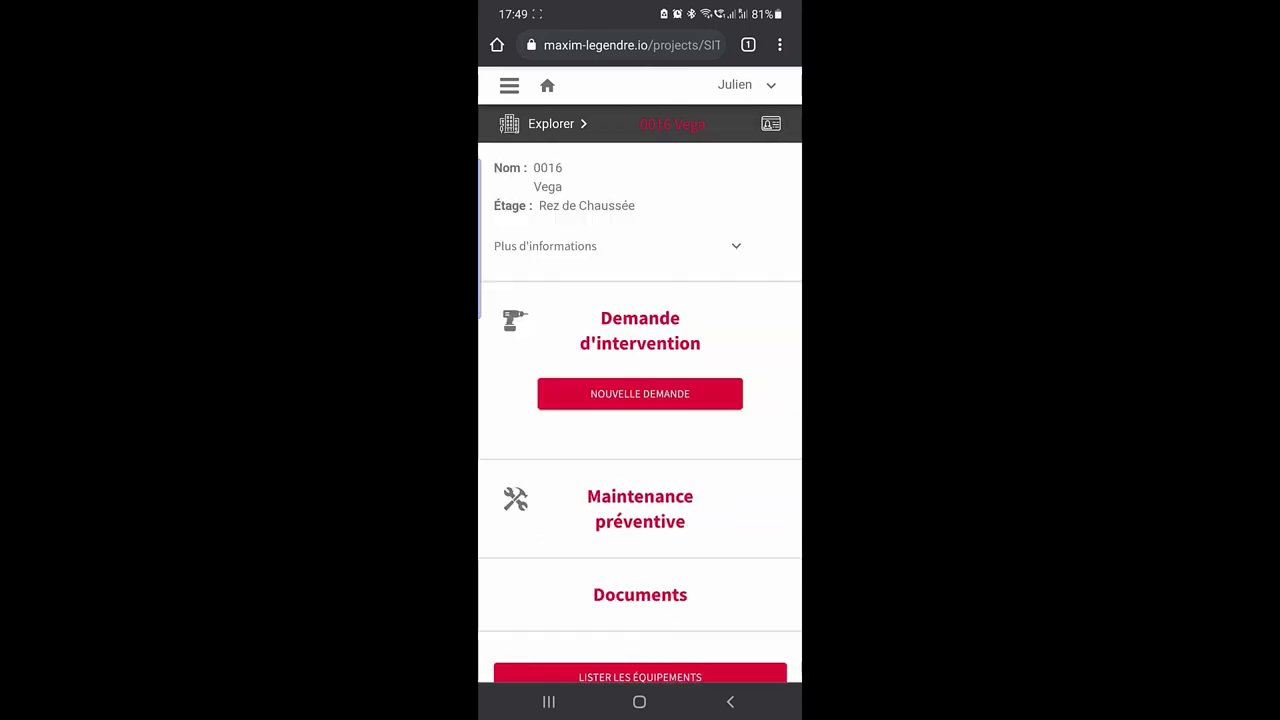
scroll(640, 413, down, 1)
scroll(640, 413, up, 1)
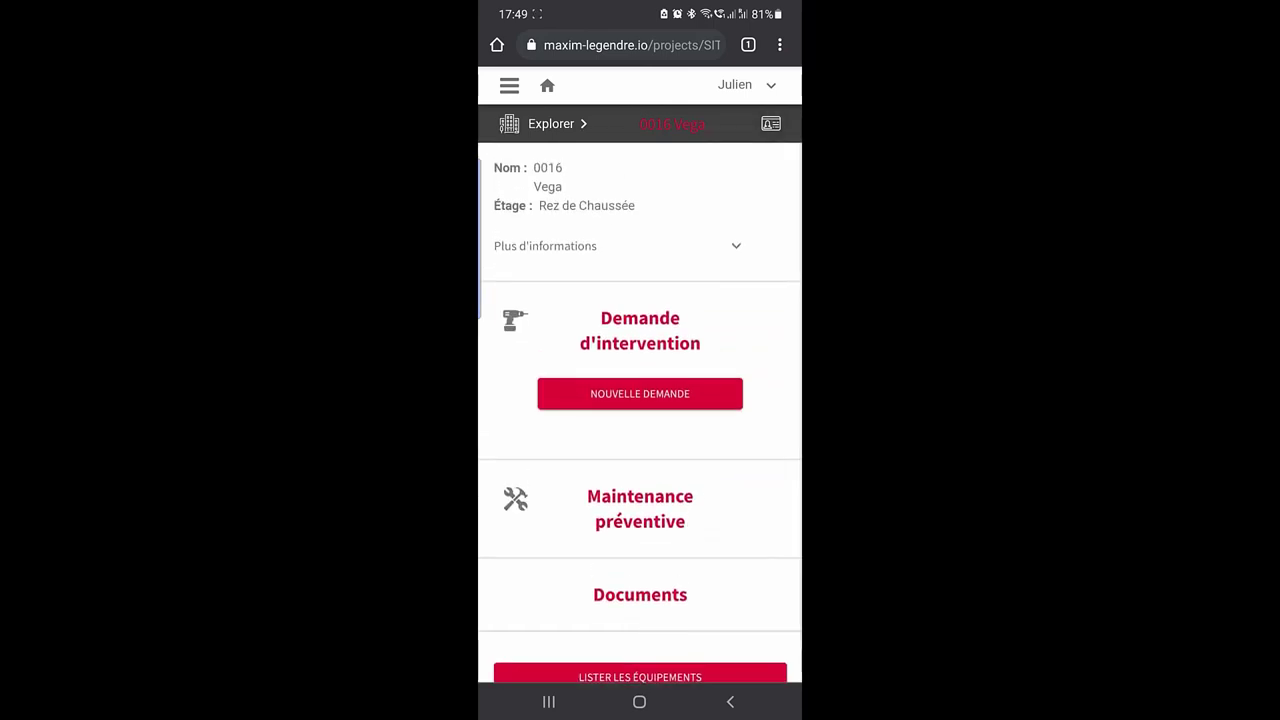
click(770, 123)
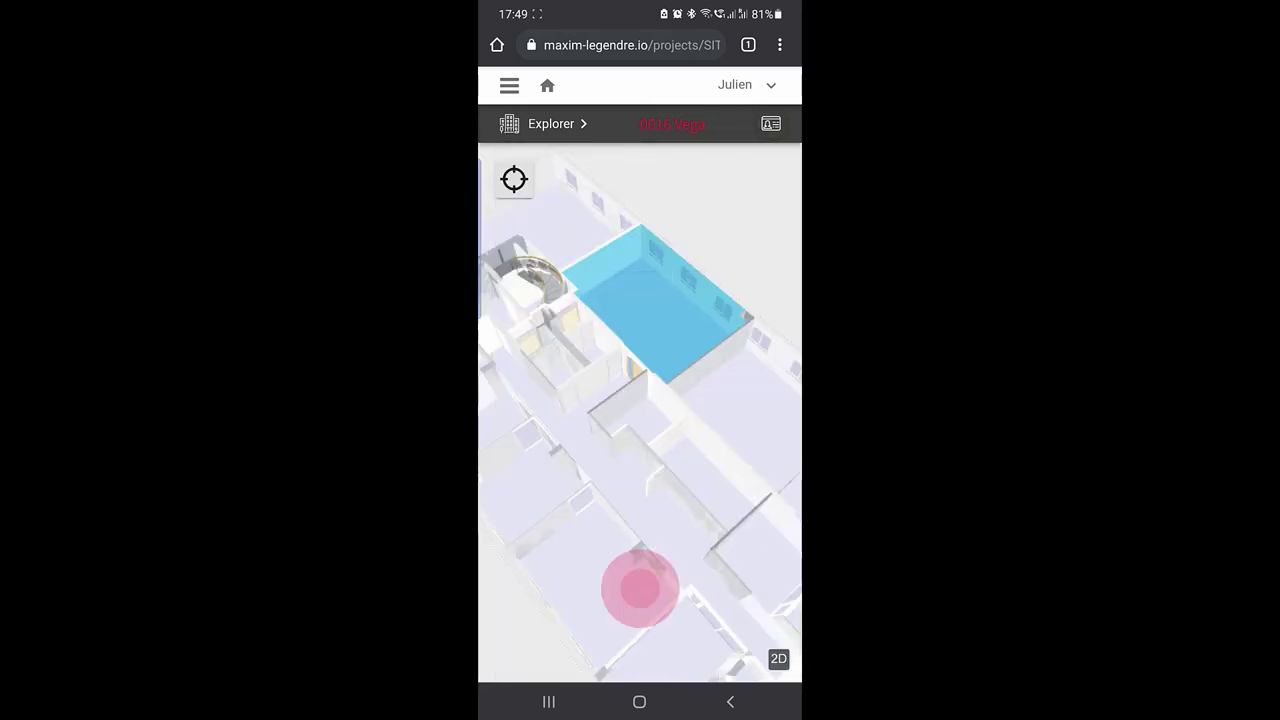